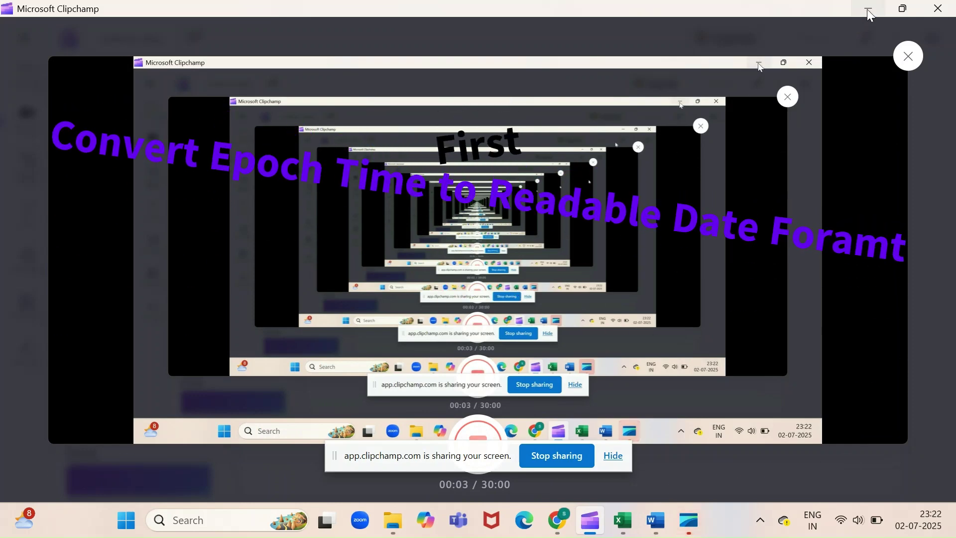
Step: Open Crowdfunding_projects_1 from the CrowdFunding Raw Files folder in Excel
{"action": "left_click", "coordinate": [869, 8]}
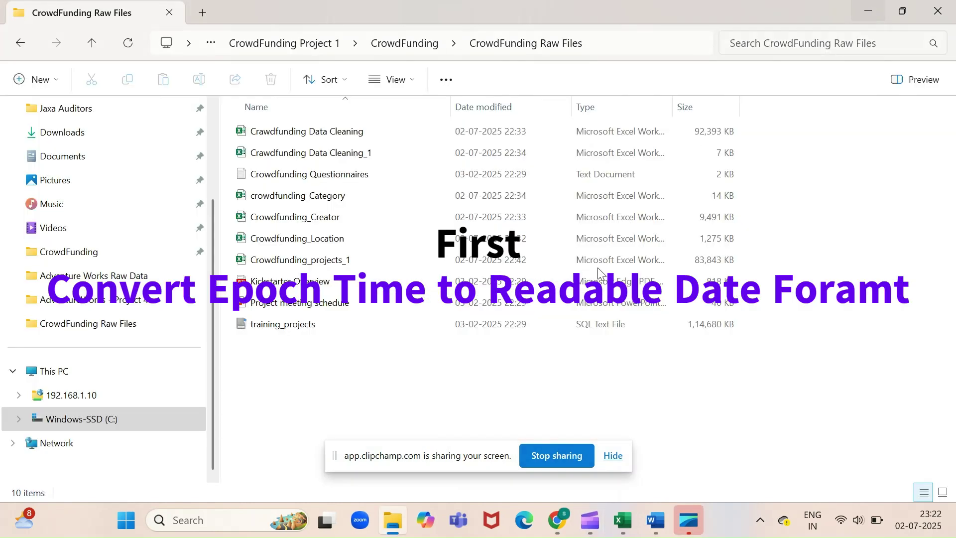
{"action": "left_click", "coordinate": [613, 456]}
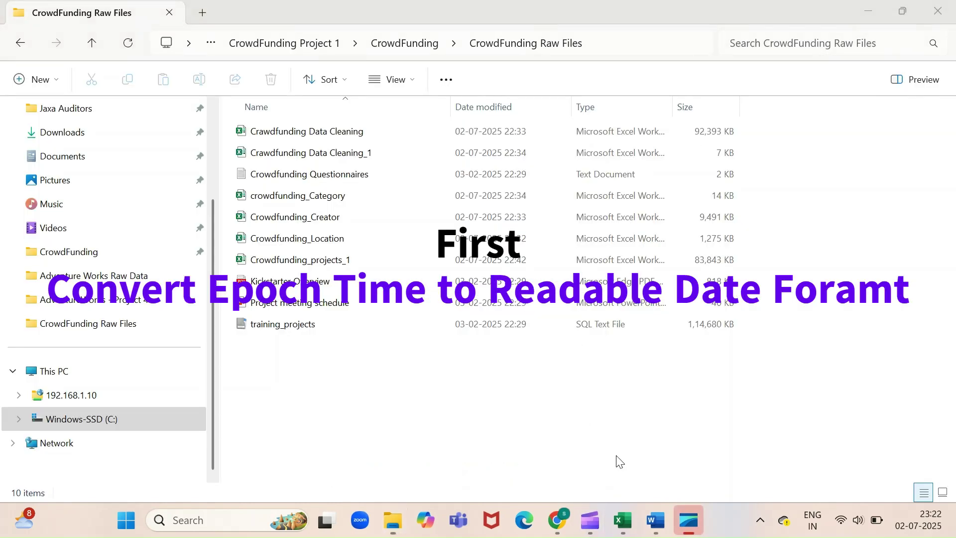
{"action": "left_click", "coordinate": [319, 266]}
{"action": "double_click", "coordinate": [319, 266]}
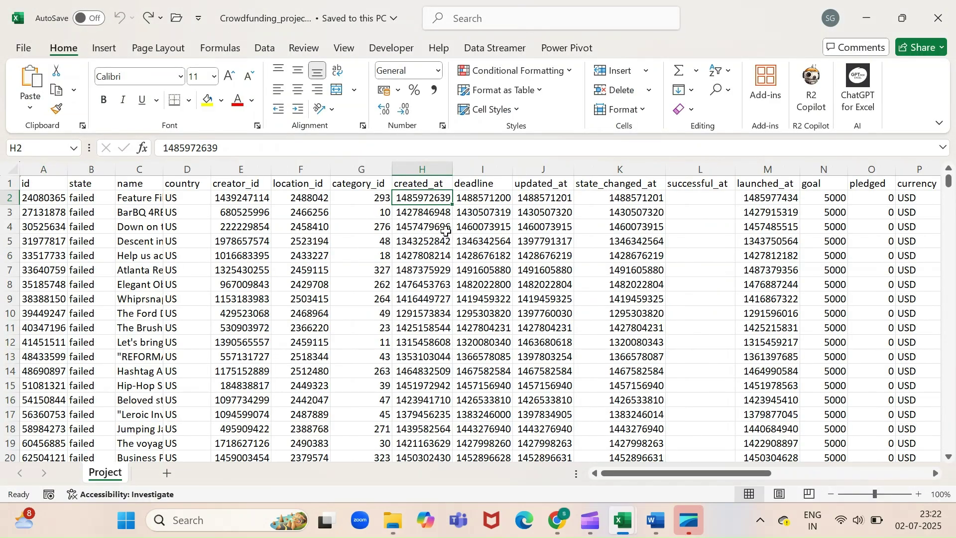
Step: Insert an empty column before the deadline column on the Project sheet
{"action": "left_click", "coordinate": [468, 167]}
{"action": "left_click", "coordinate": [428, 186]}
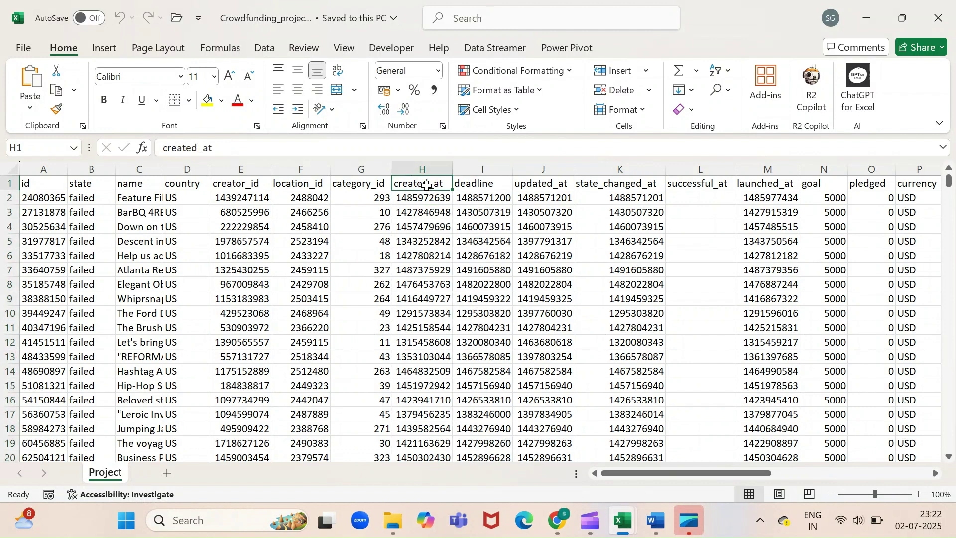
{"action": "key", "text": "Down"}
{"action": "key", "text": "Right"}
{"action": "key", "text": "Right"}
{"action": "key", "text": "Right"}
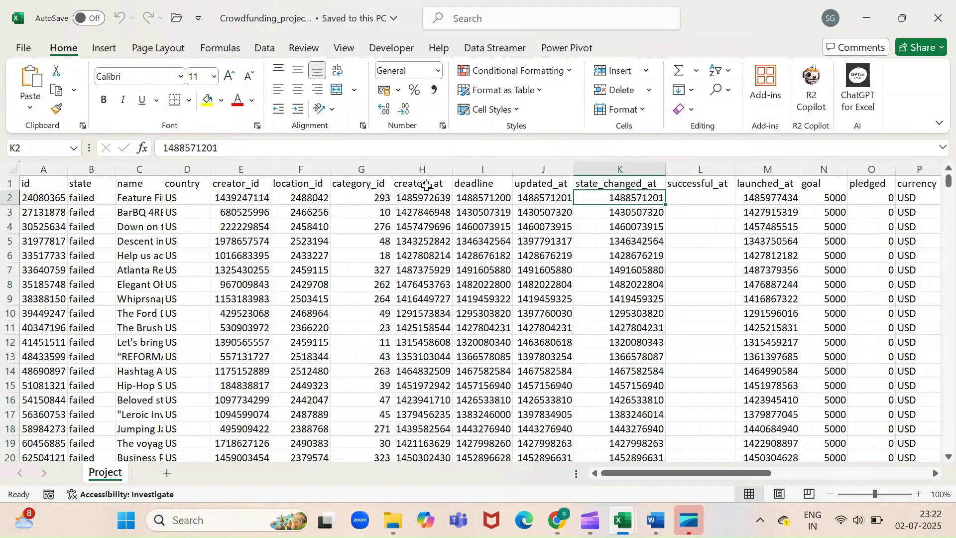
{"action": "key", "text": "Right"}
{"action": "key", "text": "Right"}
{"action": "key", "text": "Right"}
{"action": "key", "text": "Left"}
{"action": "key", "text": "Left"}
{"action": "key", "text": "Left"}
{"action": "key", "text": "Left"}
{"action": "key", "text": "Left"}
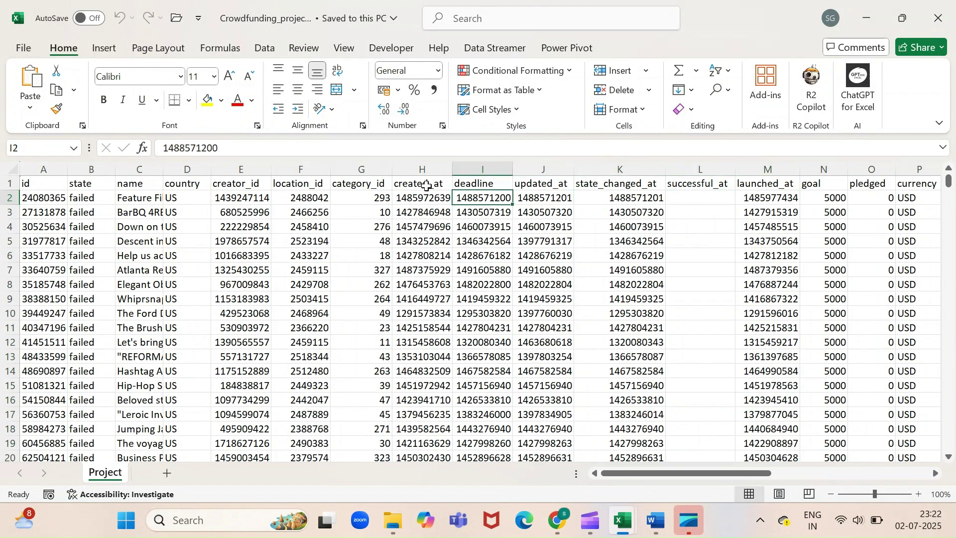
{"action": "key", "text": "ctrl+shift+Down"}
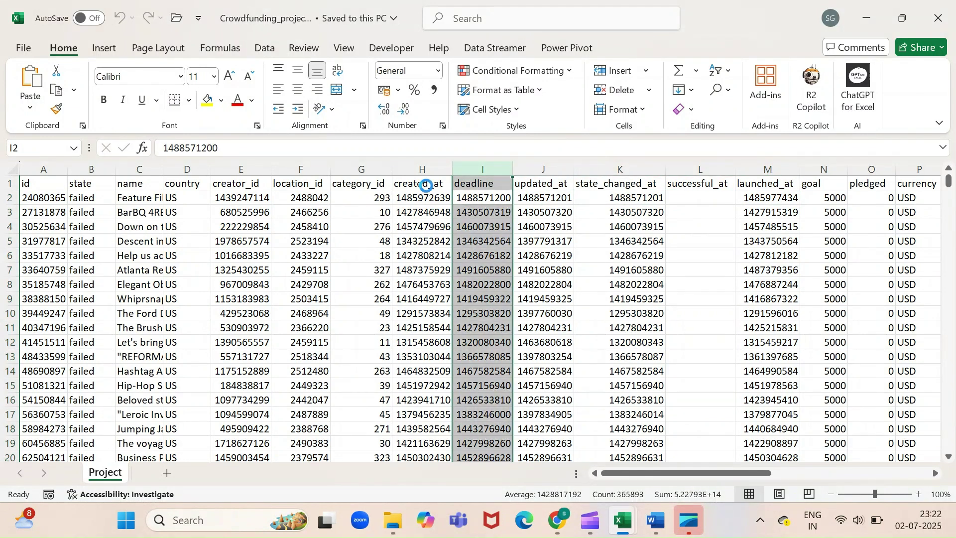
{"action": "key", "text": "alt+h"}
{"action": "key", "text": "i"}
{"action": "key", "text": "c"}
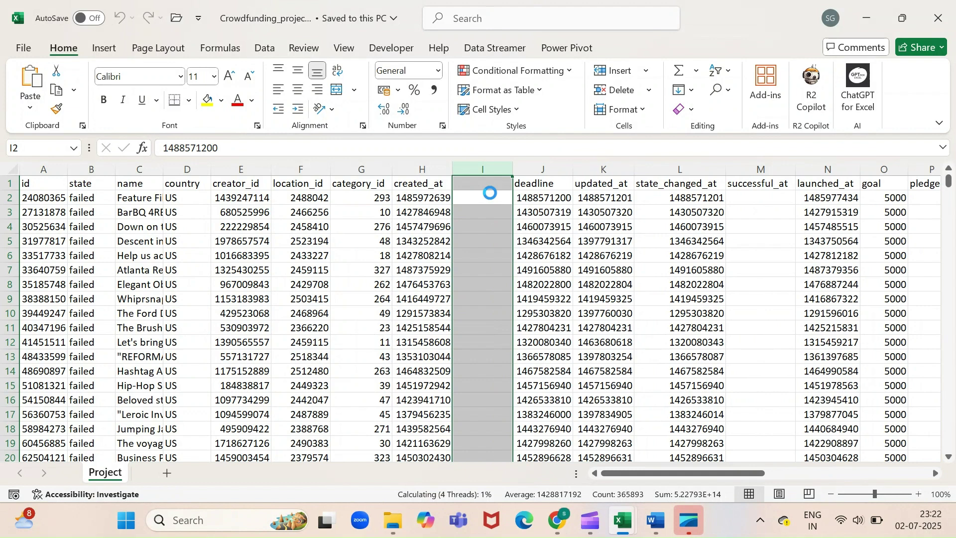
Step: Head the new column I created_date
{"action": "left_click", "coordinate": [482, 184]}
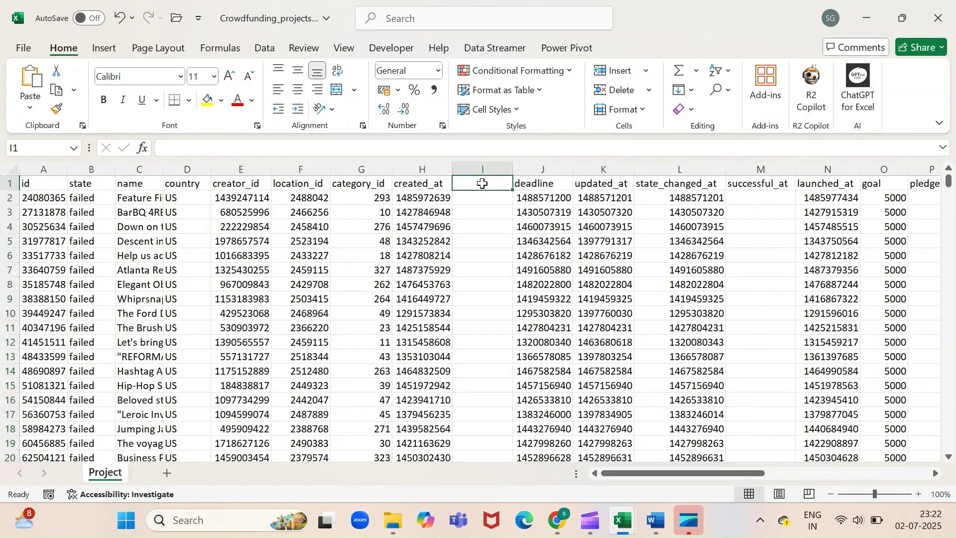
{"action": "type", "text": "crea"}
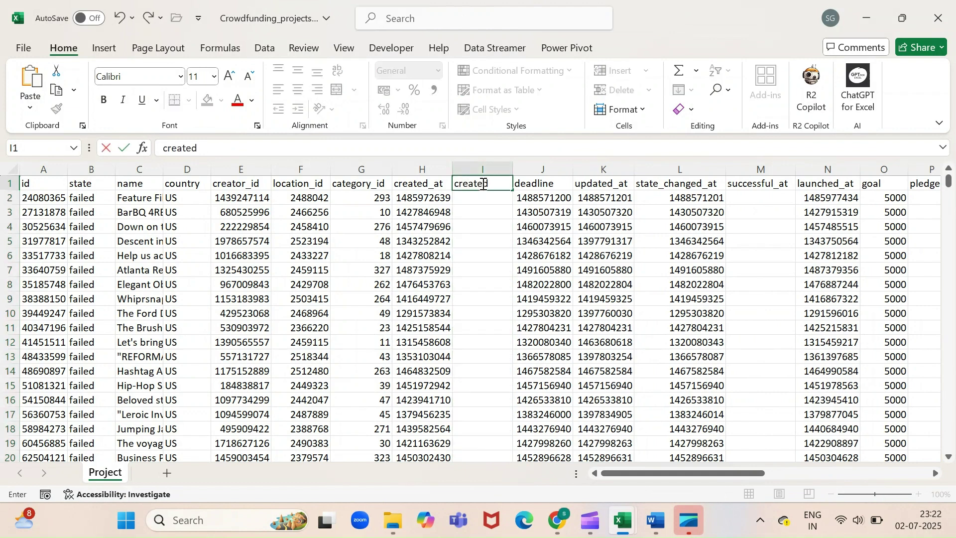
{"action": "type", "text": "te"}
{"action": "key", "text": "Return"}
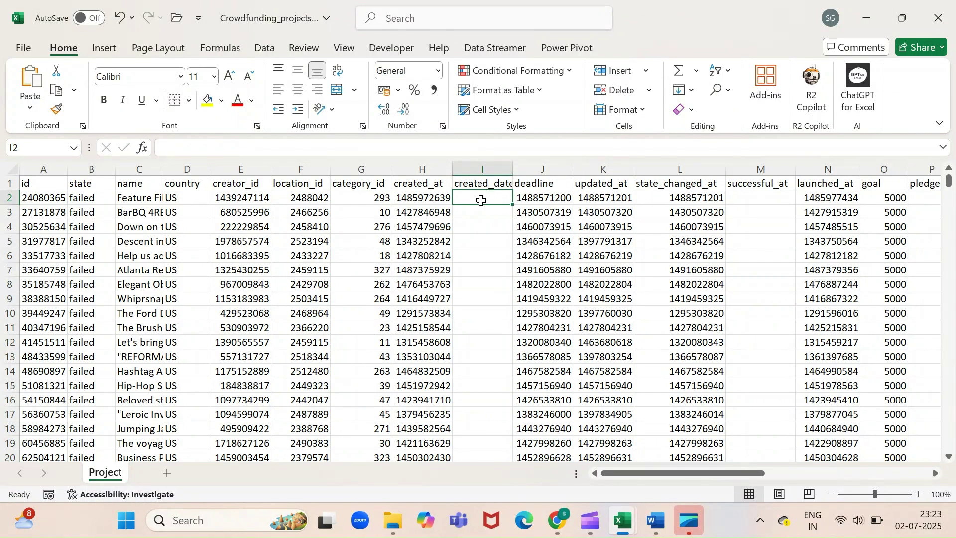
Step: Enter =(H2/86400)+DATE(1970,1,1) in I2 and fill it down the created_date column
{"action": "double_click", "coordinate": [482, 201]}
{"action": "type", "text": "=(Epoch_Time/86400) + DATE(1970,1,1)"}
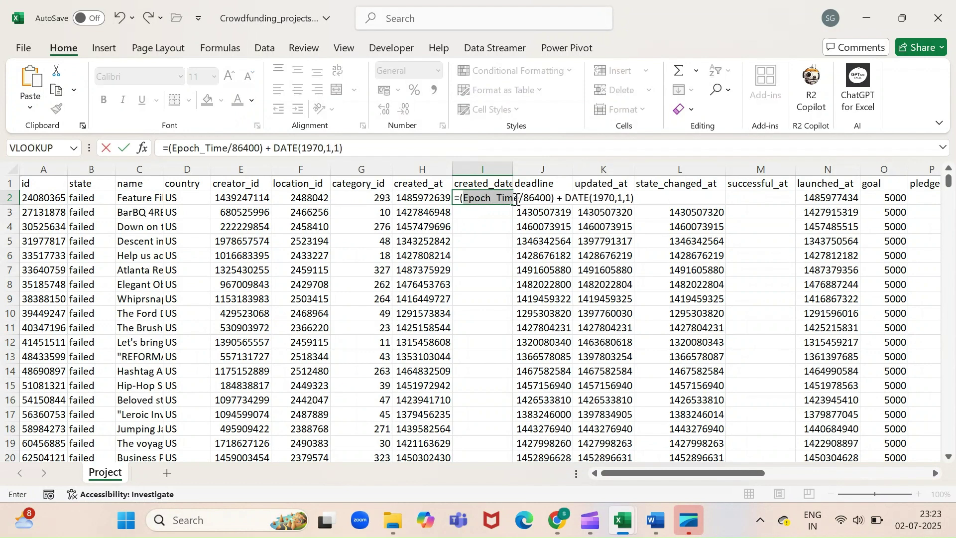
{"action": "key", "text": "BackSpace"}
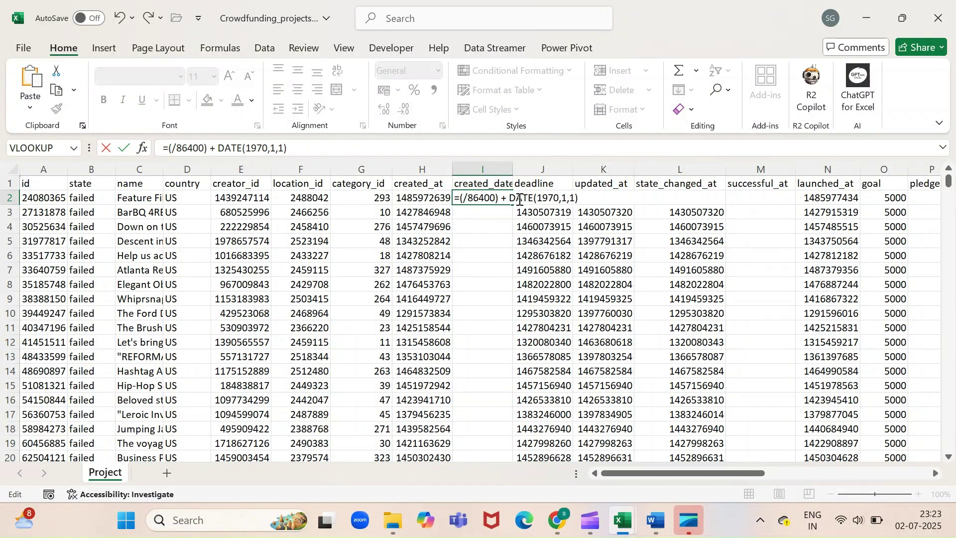
{"action": "left_click", "coordinate": [423, 198]}
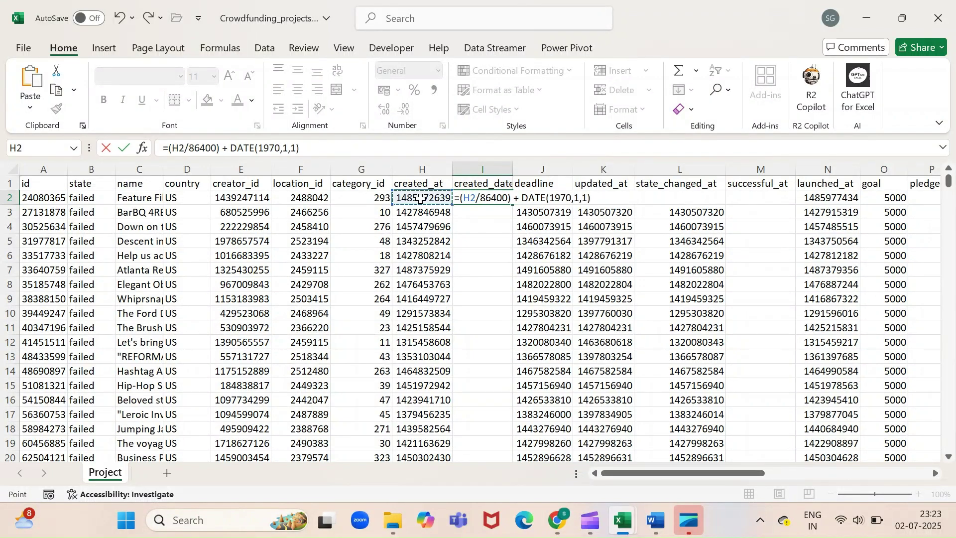
{"action": "key", "text": "Return"}
{"action": "left_click", "coordinate": [497, 198]}
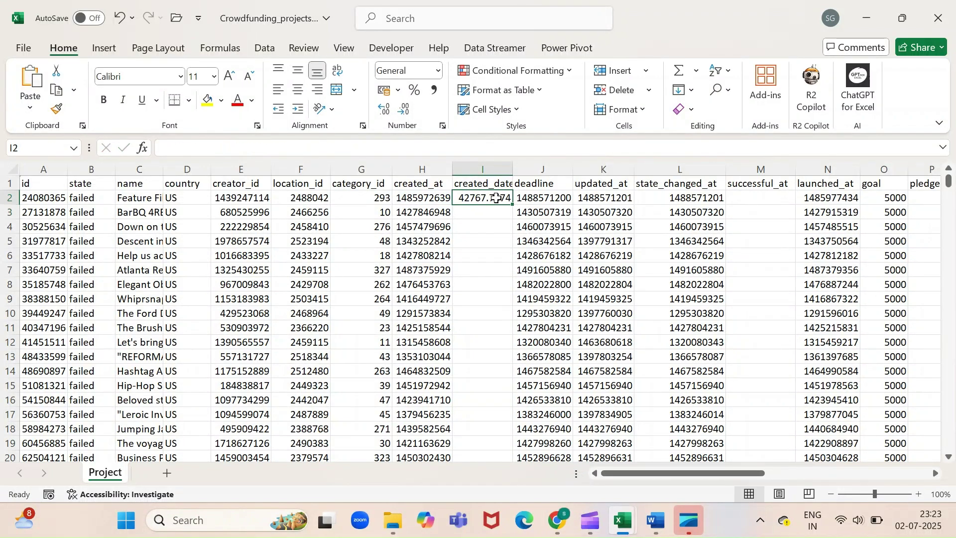
{"action": "double_click", "coordinate": [514, 205]}
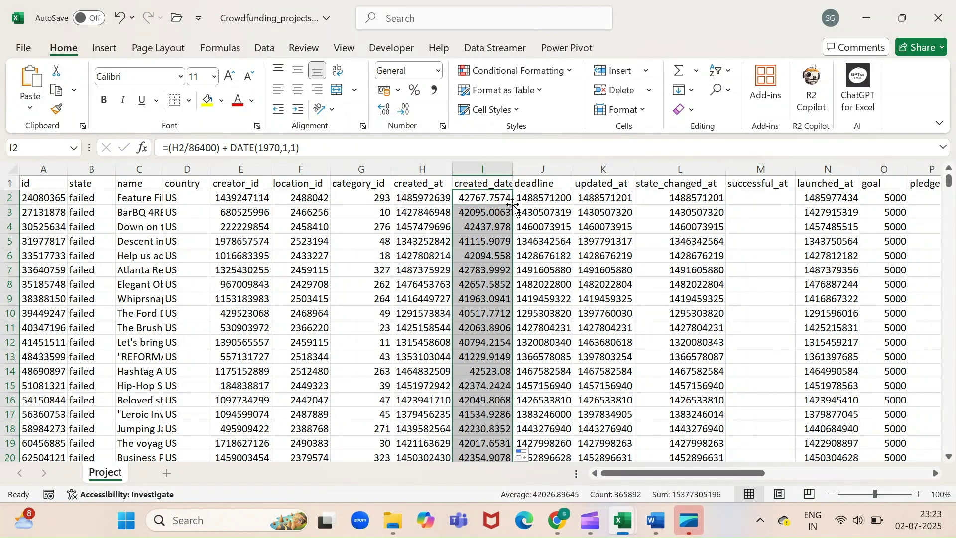
Step: Format the created_date values as Short Date and copy the whole column
{"action": "key", "text": "ctrl+c"}
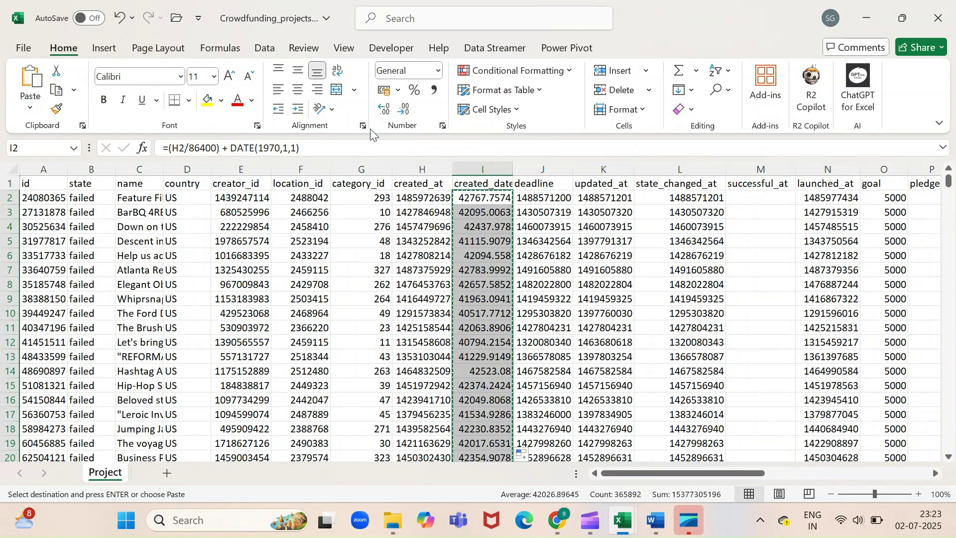
{"action": "left_click", "coordinate": [437, 70]}
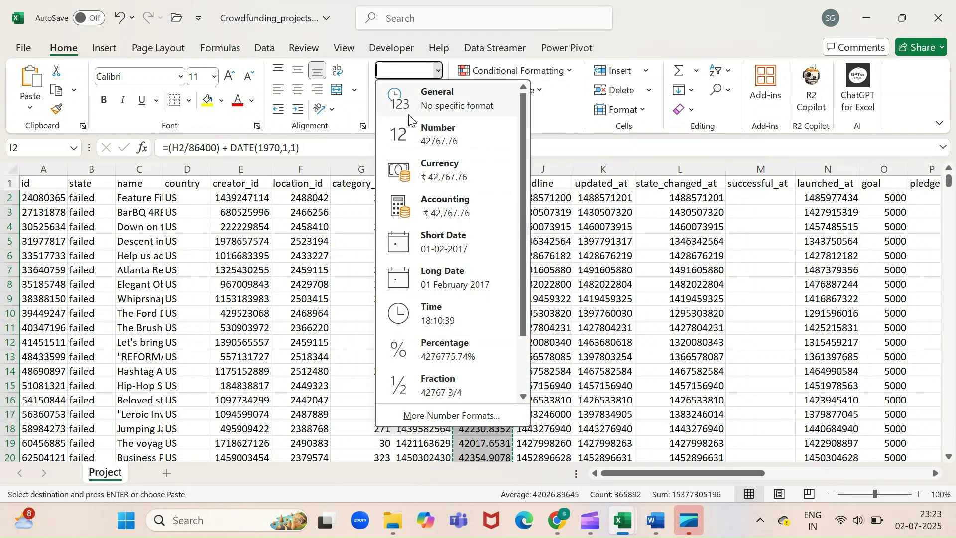
{"action": "left_click", "coordinate": [452, 250]}
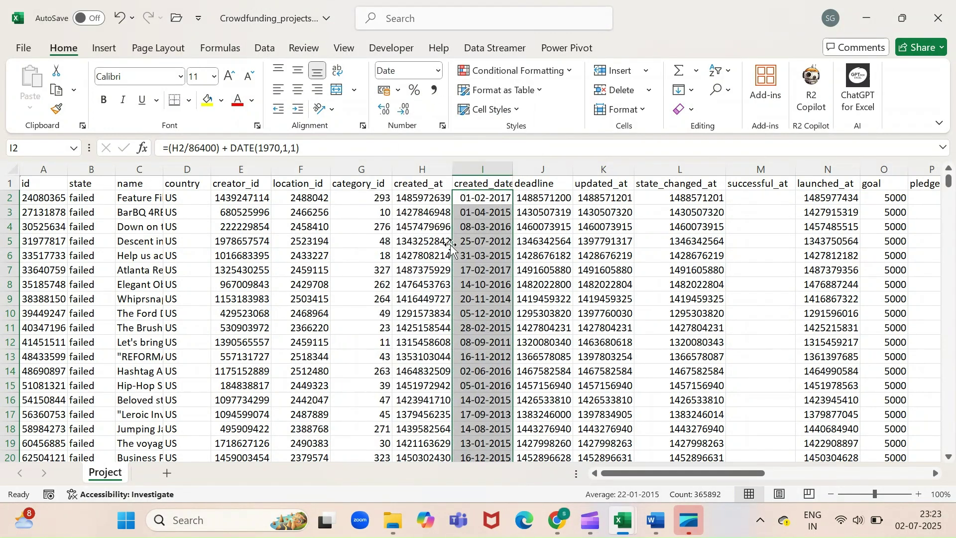
{"action": "left_click", "coordinate": [491, 170]}
{"action": "key", "text": "ctrl+c"}
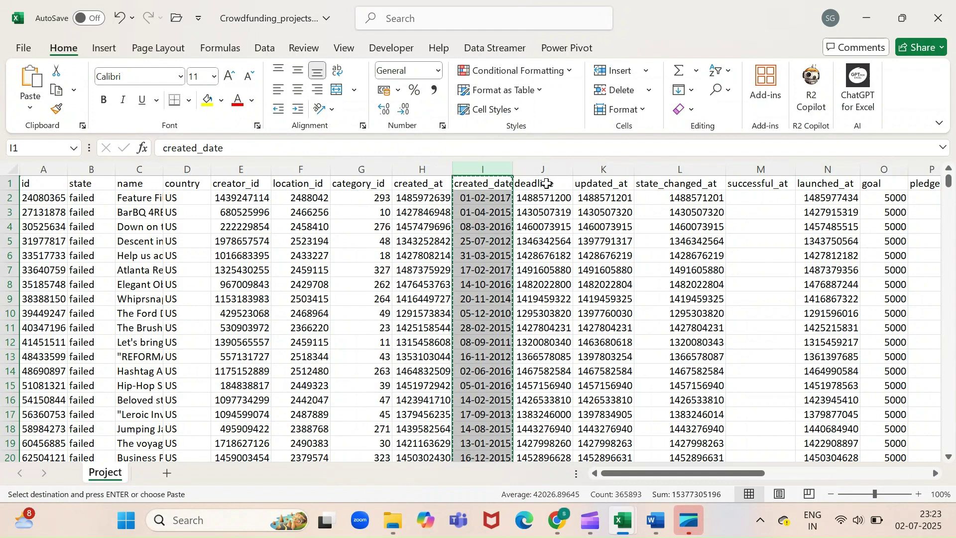
Step: Insert the copied date column after deadline, so K2 converts the deadline value
{"action": "left_click", "coordinate": [602, 170]}
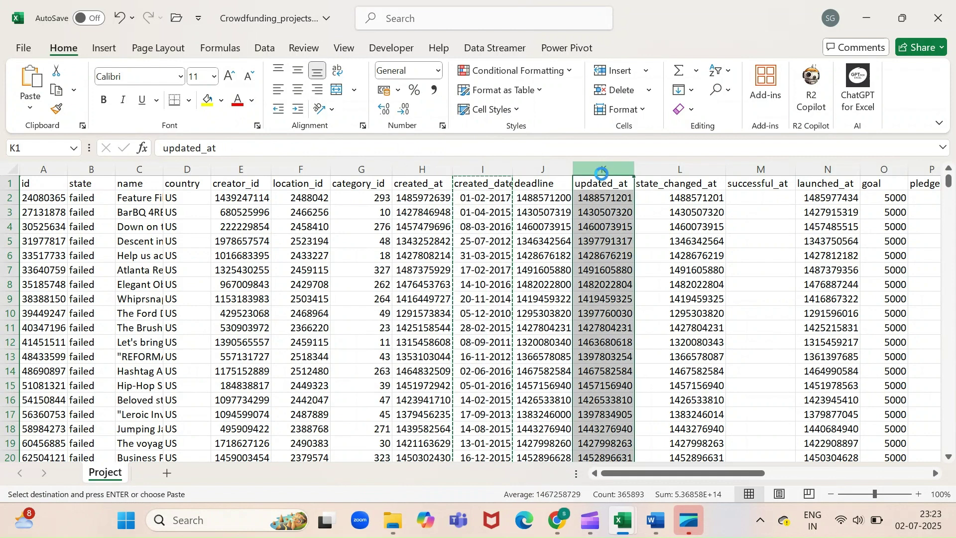
{"action": "key", "text": "ctrl+plus"}
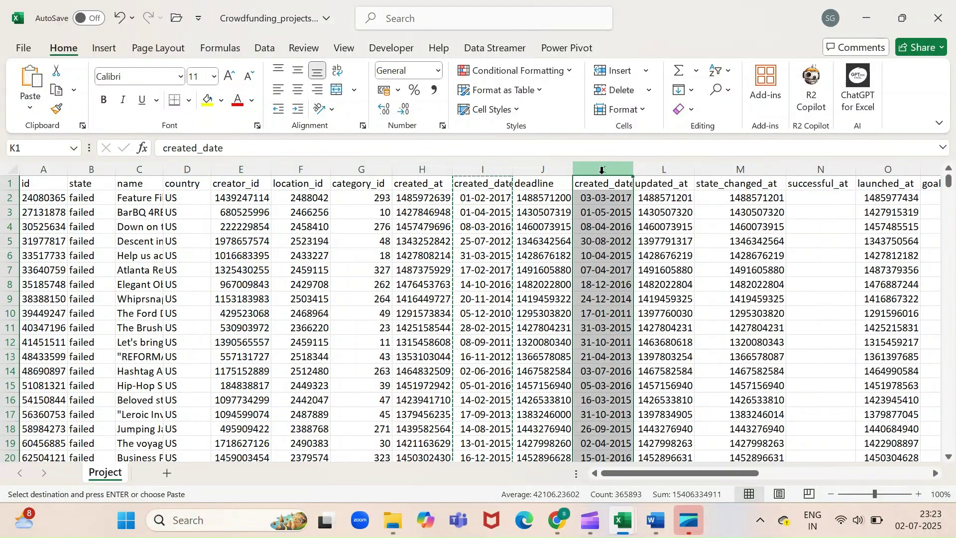
{"action": "key", "text": "Left"}
{"action": "key", "text": "Down"}
{"action": "key", "text": "Right"}
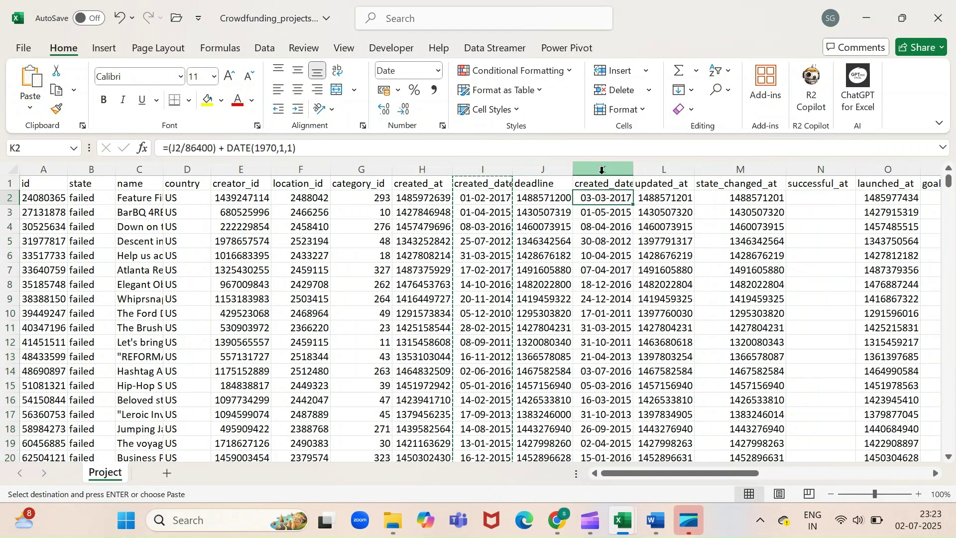
{"action": "key", "text": "F2"}
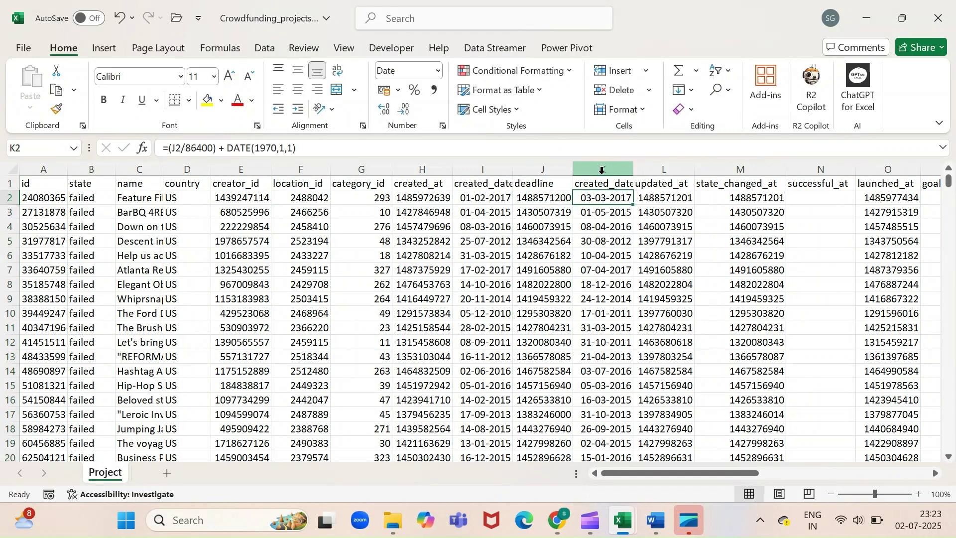
{"action": "key", "text": "Tab"}
{"action": "key", "text": "Left"}
Step: Insert another copy of the date column right after updated_at
{"action": "left_click", "coordinate": [602, 170]}
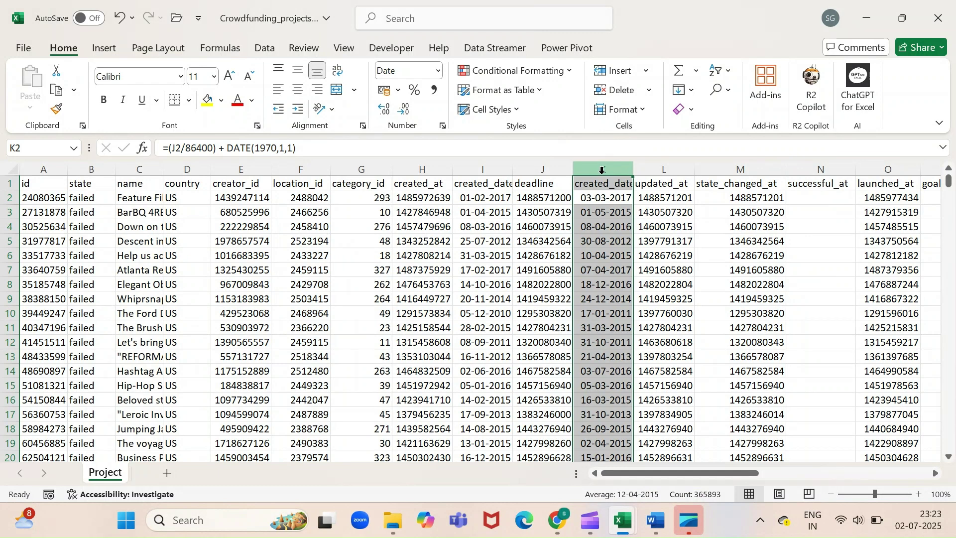
{"action": "key", "text": "ctrl+c"}
{"action": "key", "text": "Right"}
{"action": "key", "text": "Right"}
{"action": "key", "text": "ctrl+space"}
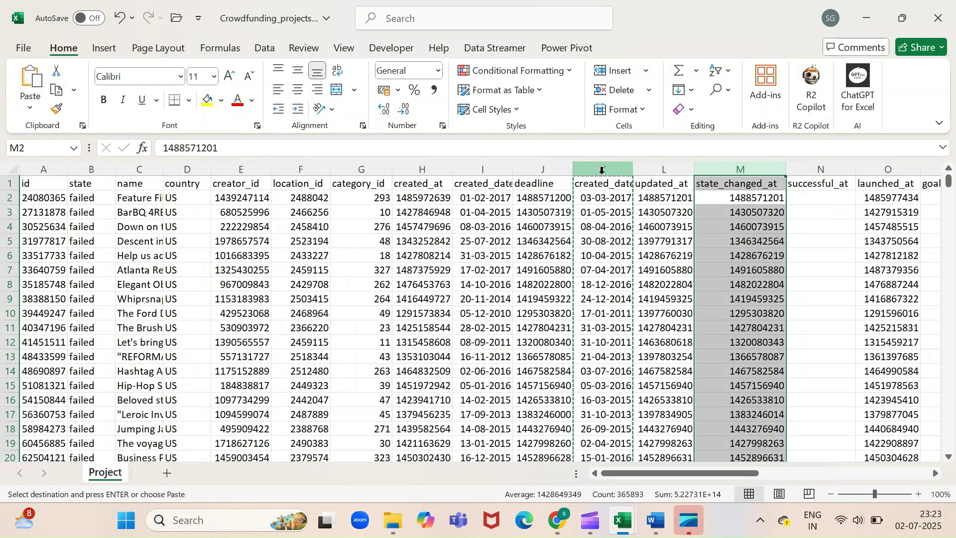
{"action": "key", "text": "ctrl+v"}
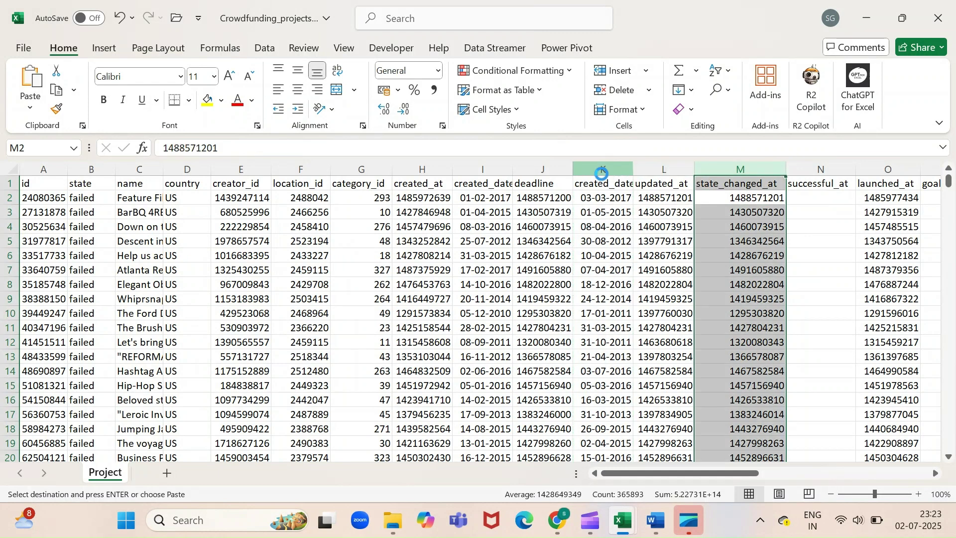
{"action": "key", "text": "Left"}
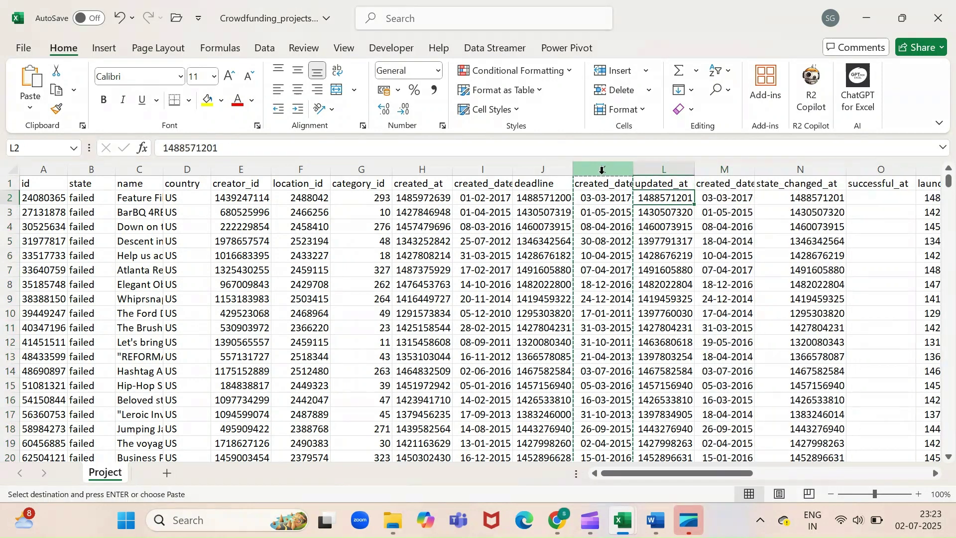
{"action": "key", "text": "Left"}
{"action": "key", "text": "Up"}
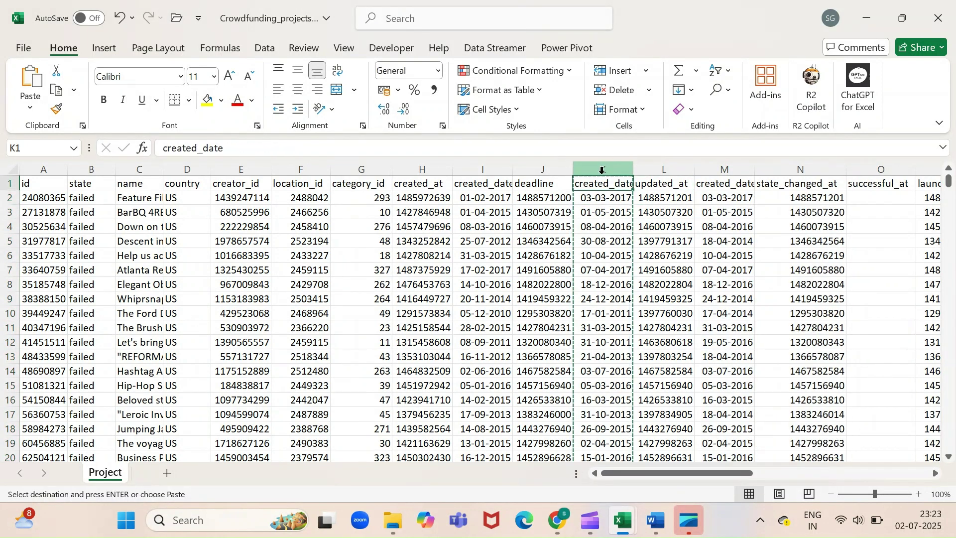
Step: Rename header K1 to deadline_date and M1 to updated_date
{"action": "key", "text": "F2"}
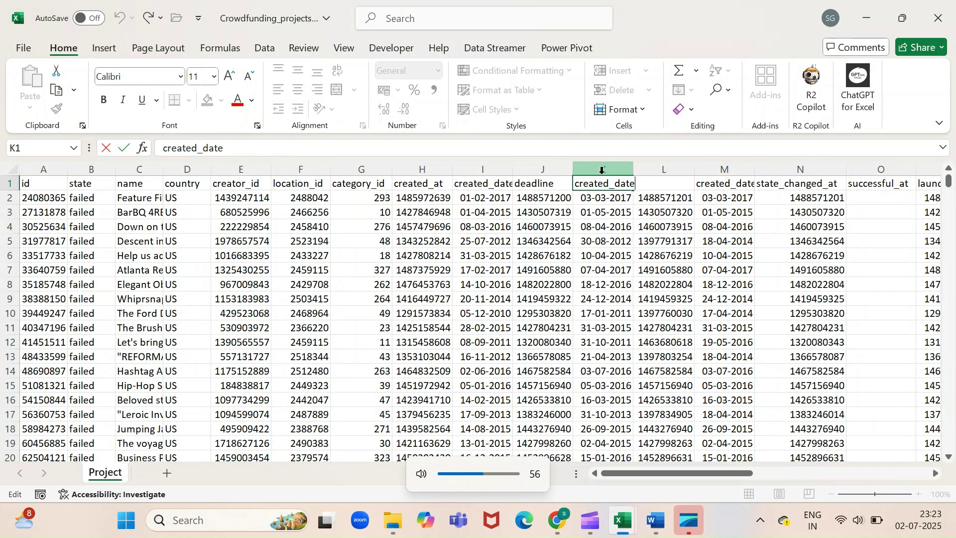
{"action": "key", "text": "ctrl+shift+Right"}
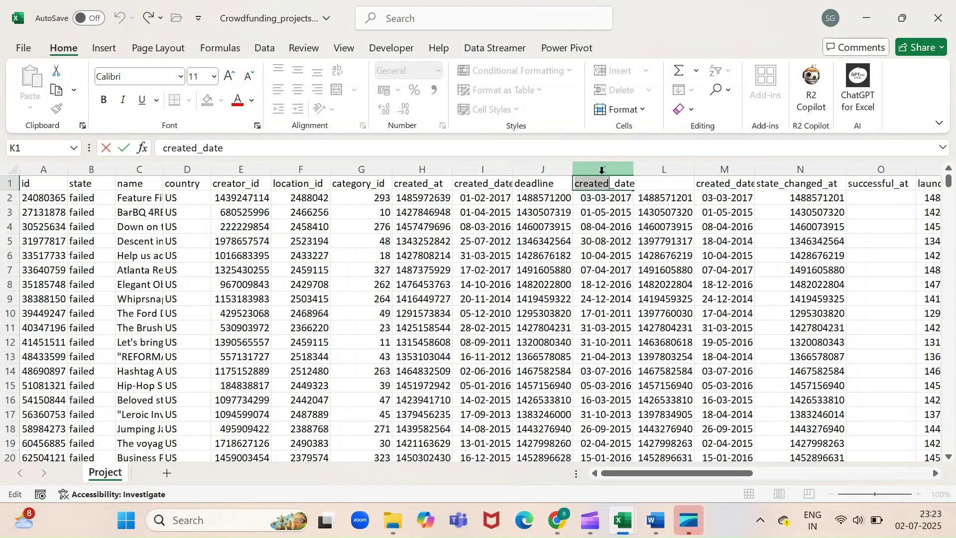
{"action": "type", "text": "deadlin"}
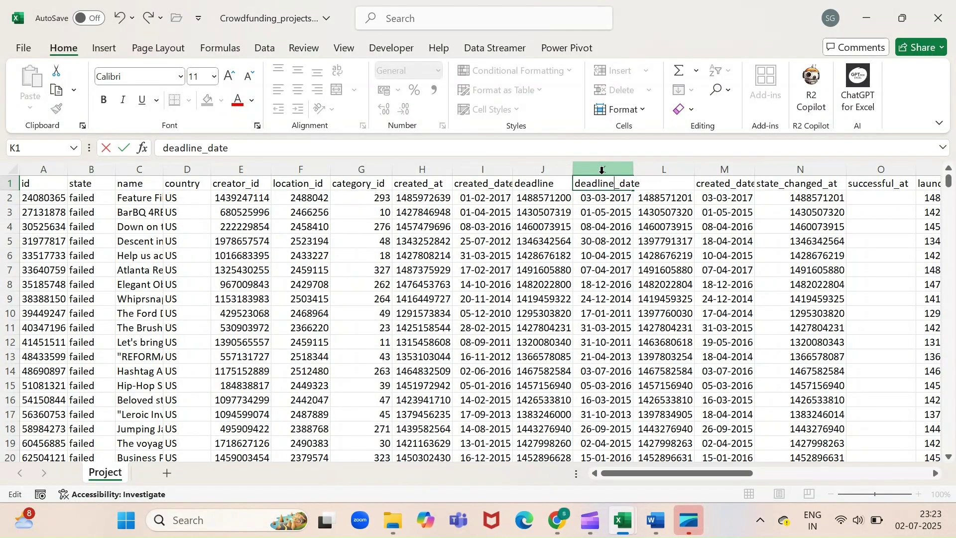
{"action": "key", "text": "Tab"}
{"action": "key", "text": "Right"}
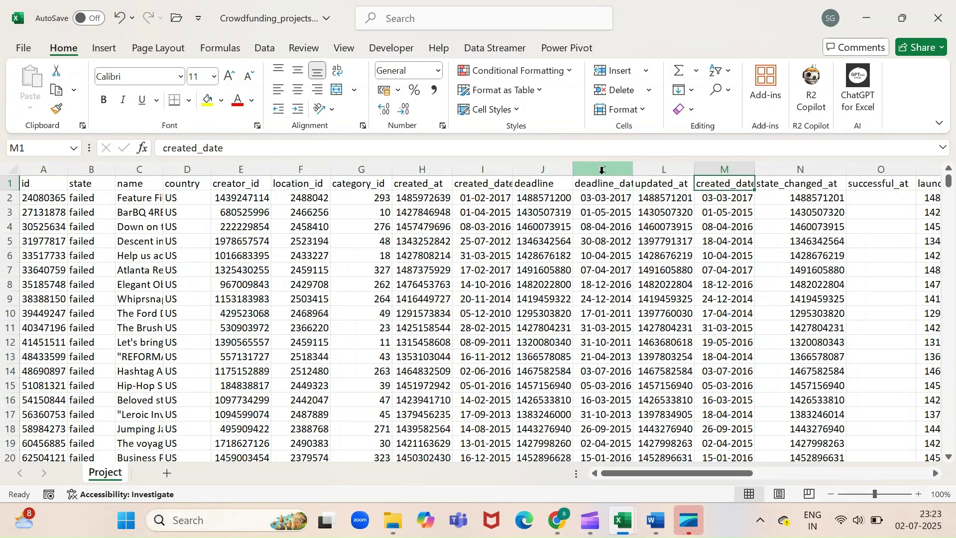
{"action": "key", "text": "XF86AudioLowerVolume"}
{"action": "key", "text": "F2"}
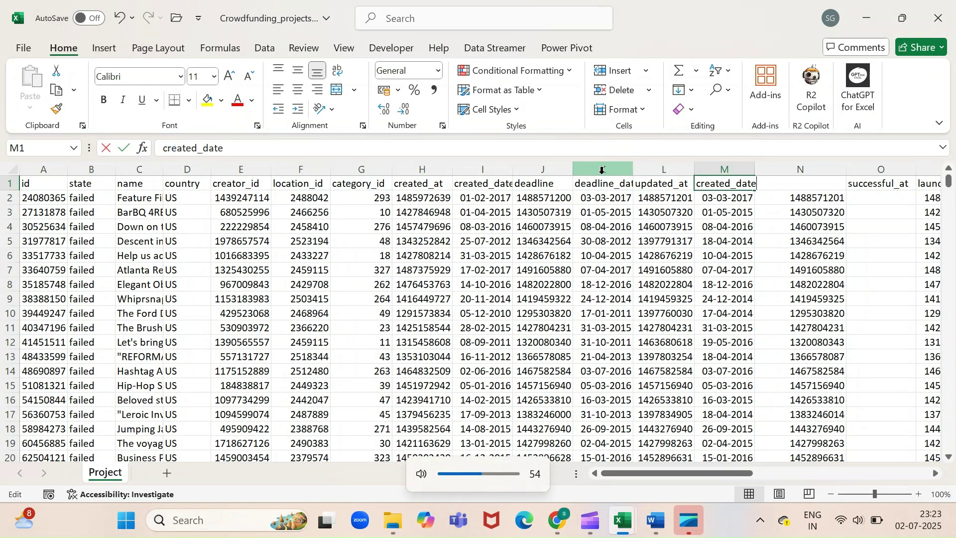
{"action": "key", "text": "Left"}
{"action": "key", "text": "Left"}
{"action": "key", "text": "Left"}
{"action": "type", "text": "u"}
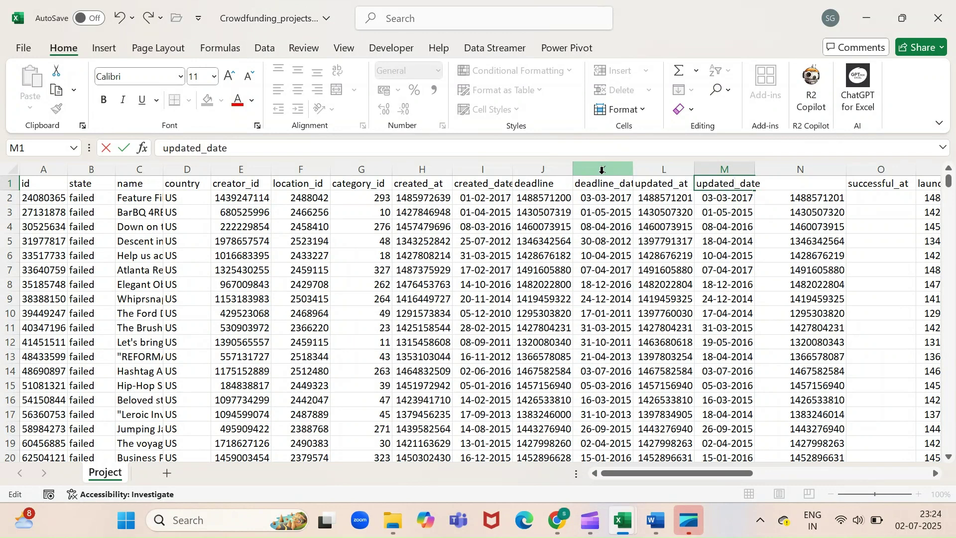
{"action": "key", "text": "Tab"}
Step: Copy the updated_date column and select the successful_at column
{"action": "key", "text": "Left"}
{"action": "key", "text": "ctrl+shift+Down"}
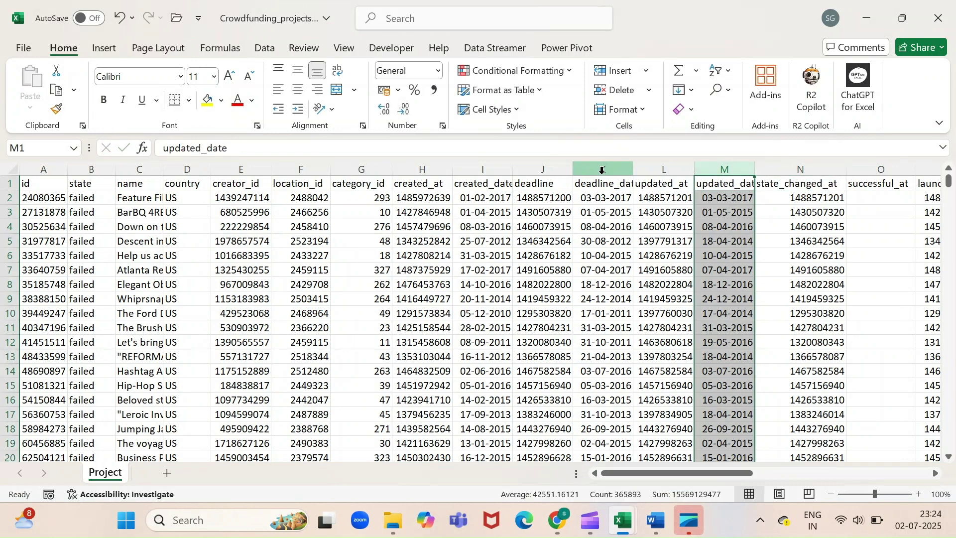
{"action": "key", "text": "ctrl+c"}
{"action": "key", "text": "Right"}
{"action": "key", "text": "Right"}
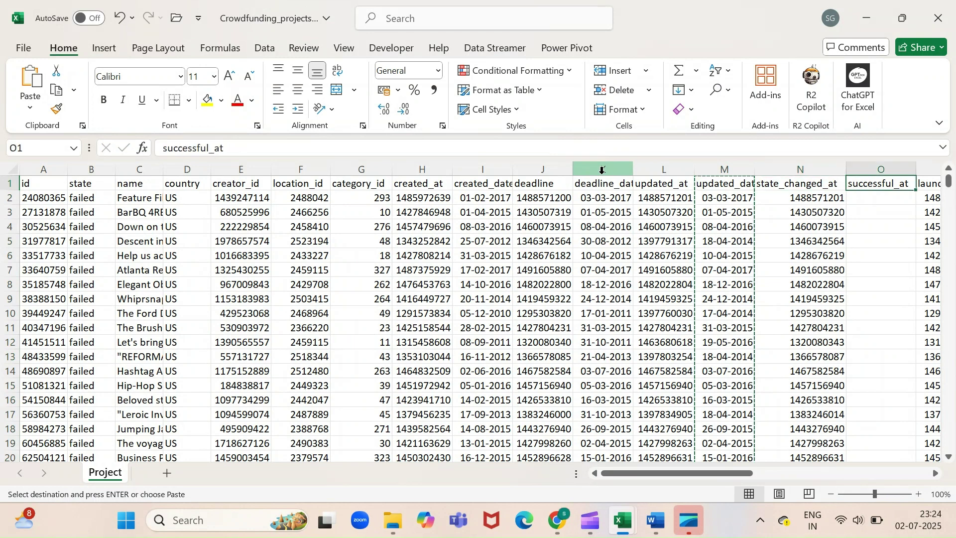
{"action": "key", "text": "ctrl+shift+Down"}
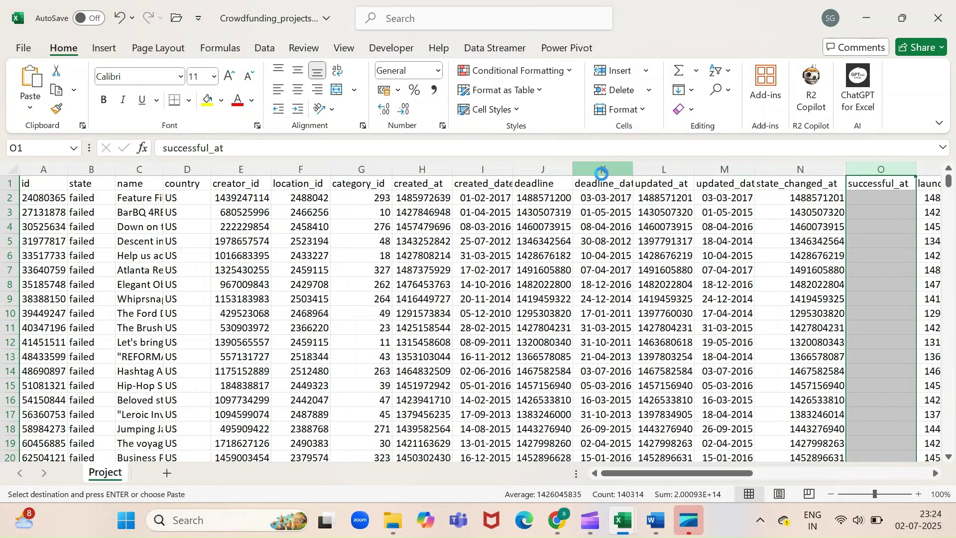
Step: Insert the copied date column before successful_at and head it state_changed_date
{"action": "key", "text": "ctrl+shift+plus"}
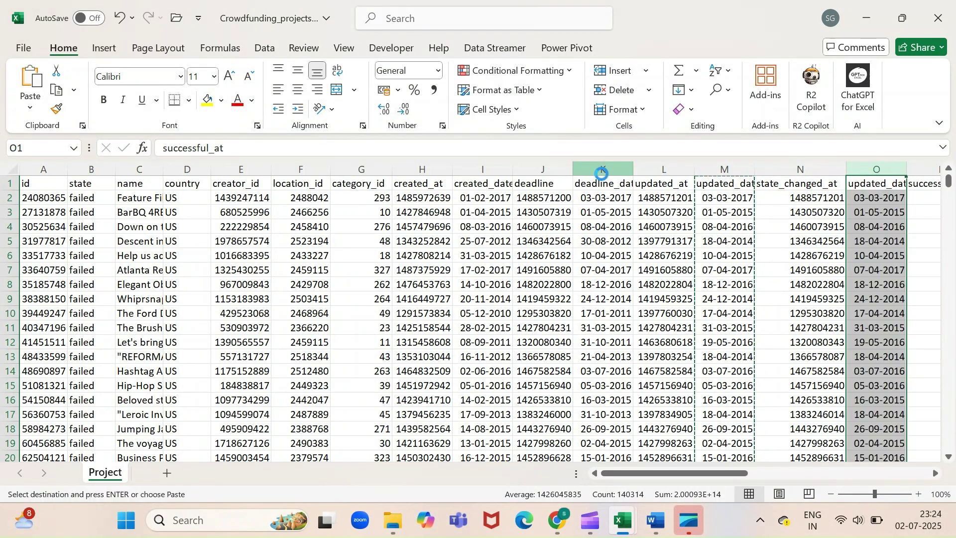
{"action": "key", "text": "Left"}
{"action": "key", "text": "Right"}
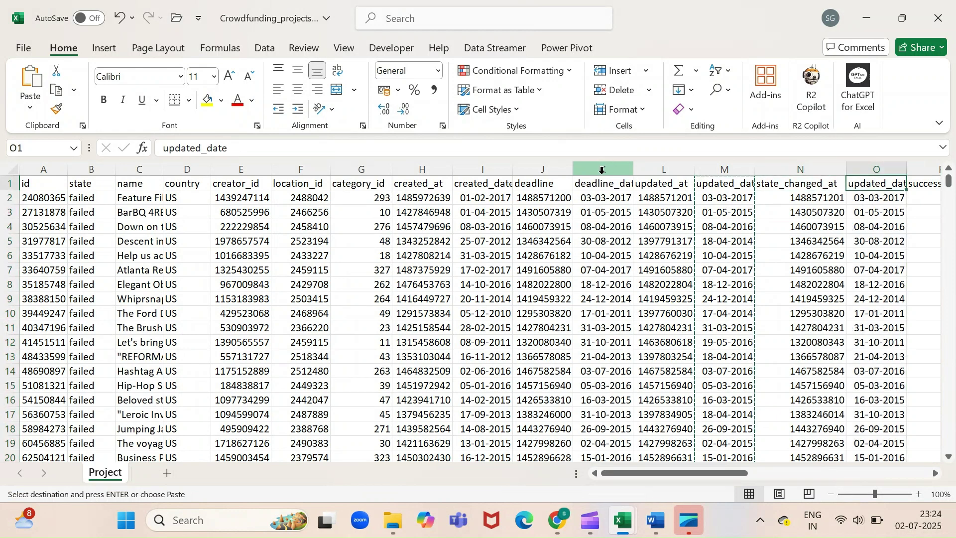
{"action": "key", "text": "F2"}
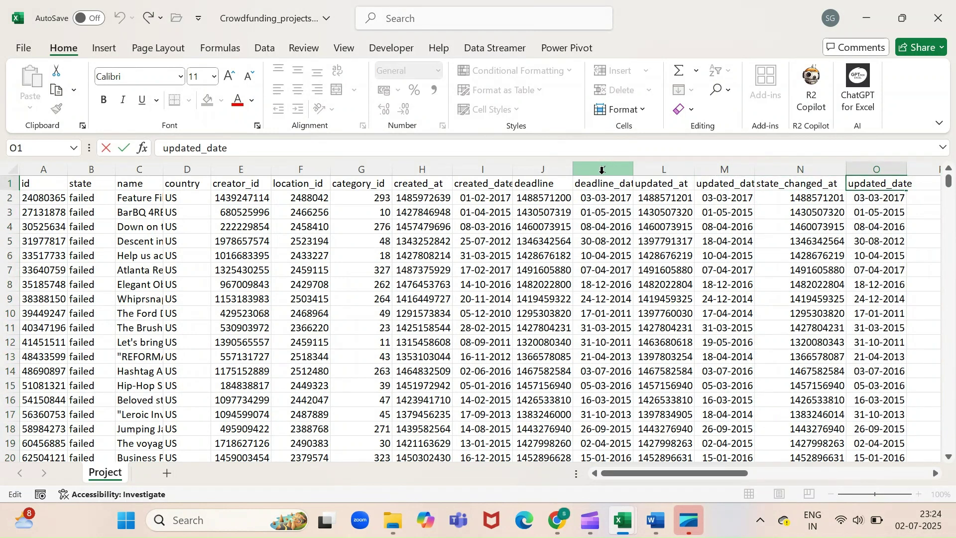
{"action": "key", "text": "ctrl+shift+Right"}
{"action": "type", "text": "state_chan"}
{"action": "type", "text": "ged"}
{"action": "key", "text": "Return"}
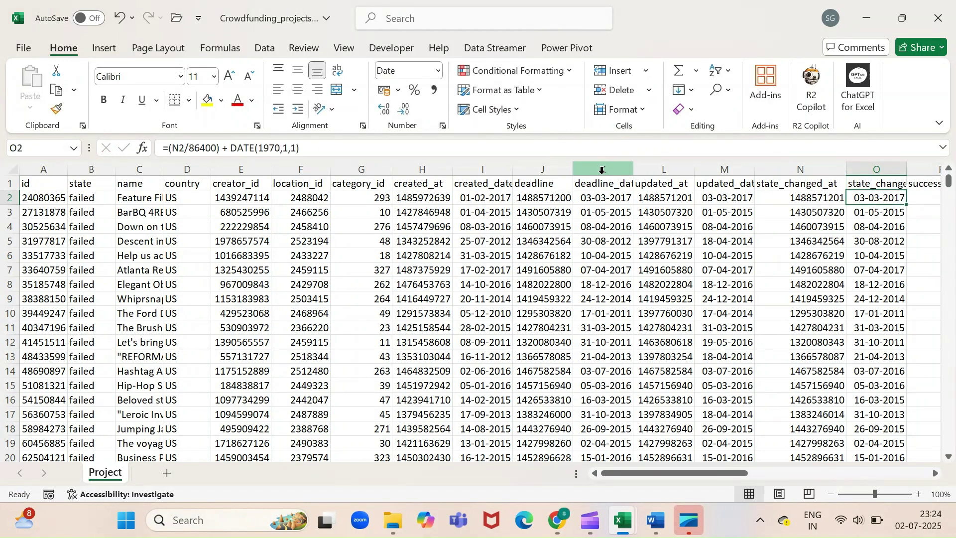
{"action": "key", "text": "Right"}
{"action": "key", "text": "Right"}
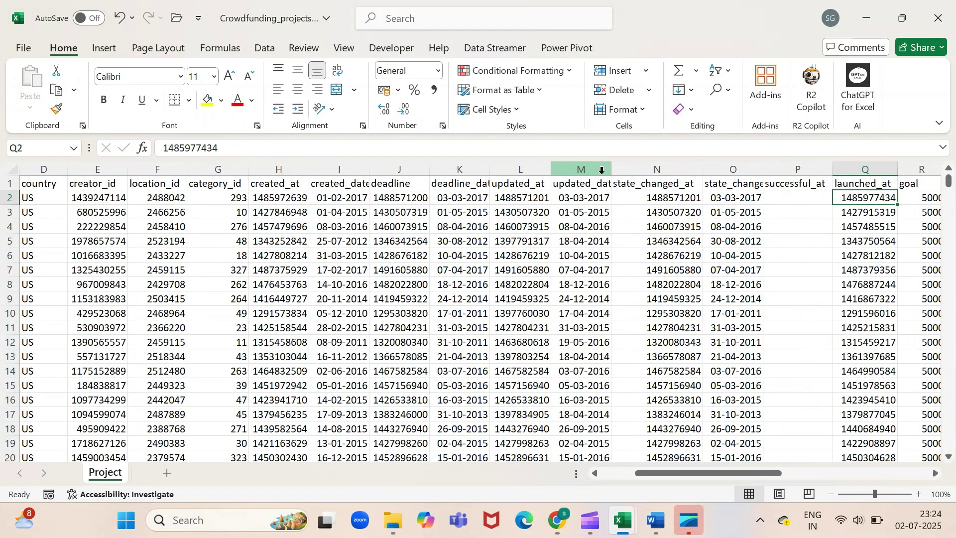
Step: Insert a copy of the state_changed_date column right after successful_at
{"action": "key", "text": "Left"}
{"action": "key", "text": "Left"}
{"action": "key", "text": "ctrl+space"}
{"action": "key", "text": "ctrl+c"}
{"action": "key", "text": "Right"}
{"action": "key", "text": "Right"}
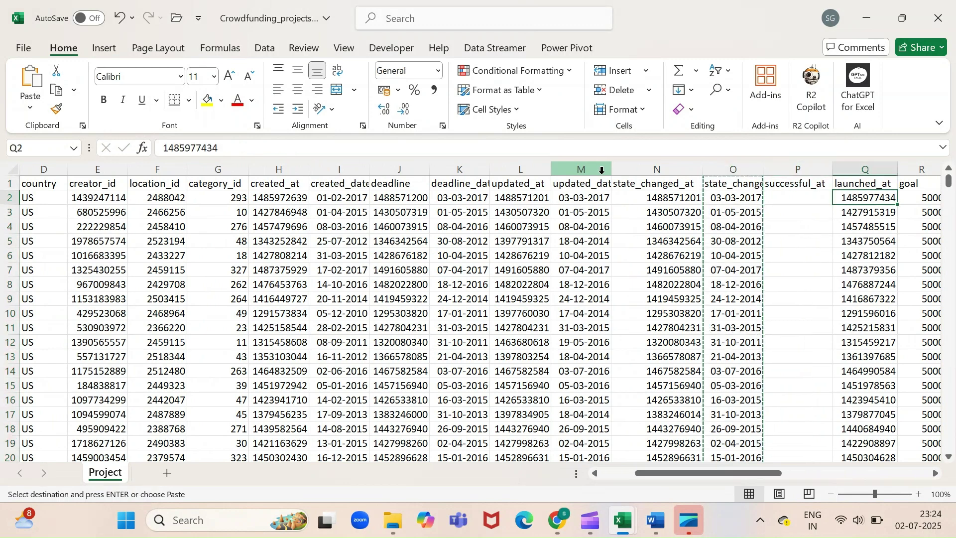
{"action": "key", "text": "ctrl+space"}
{"action": "key", "text": "ctrl+v"}
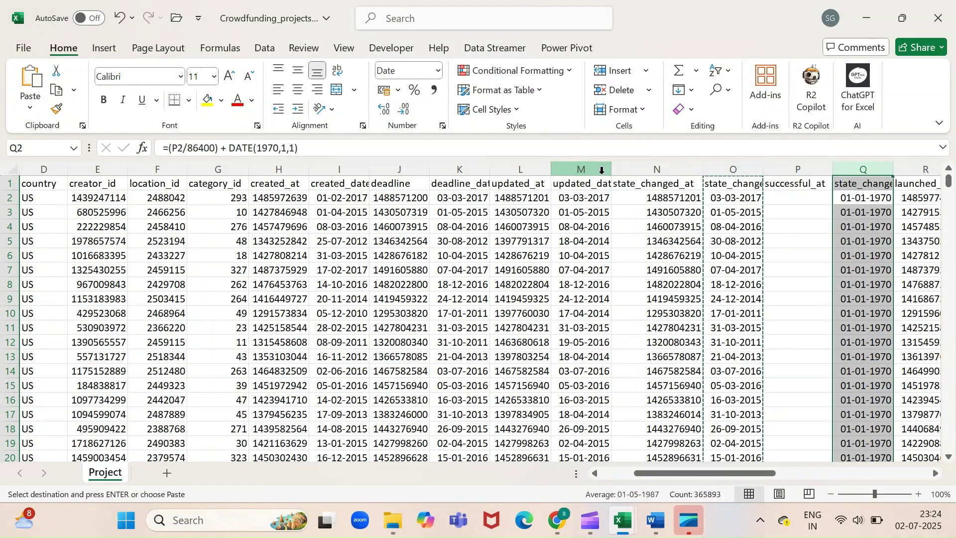
{"action": "key", "text": "Left"}
{"action": "key", "text": "Up"}
{"action": "key", "text": "Right"}
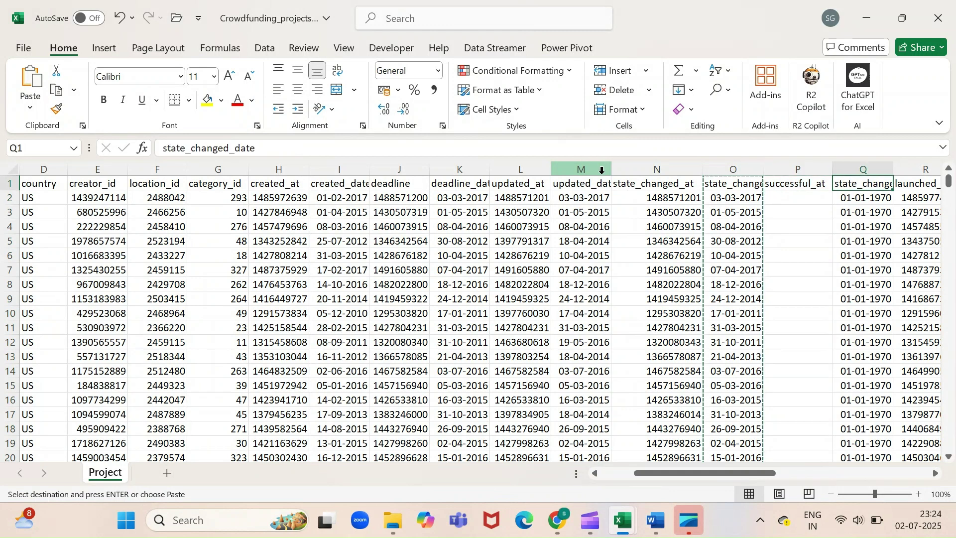
{"action": "key", "text": "Escape"}
Step: Head the new column successful_date and copy it for the next insert
{"action": "key", "text": "F2"}
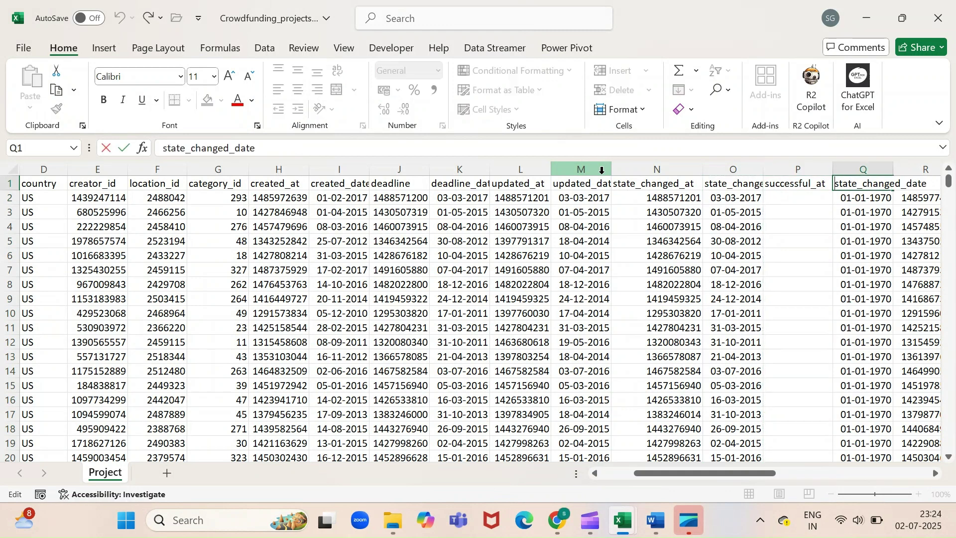
{"action": "key", "text": "shift+Right"}
{"action": "key", "text": "shift+Right"}
{"action": "key", "text": "shift+Right"}
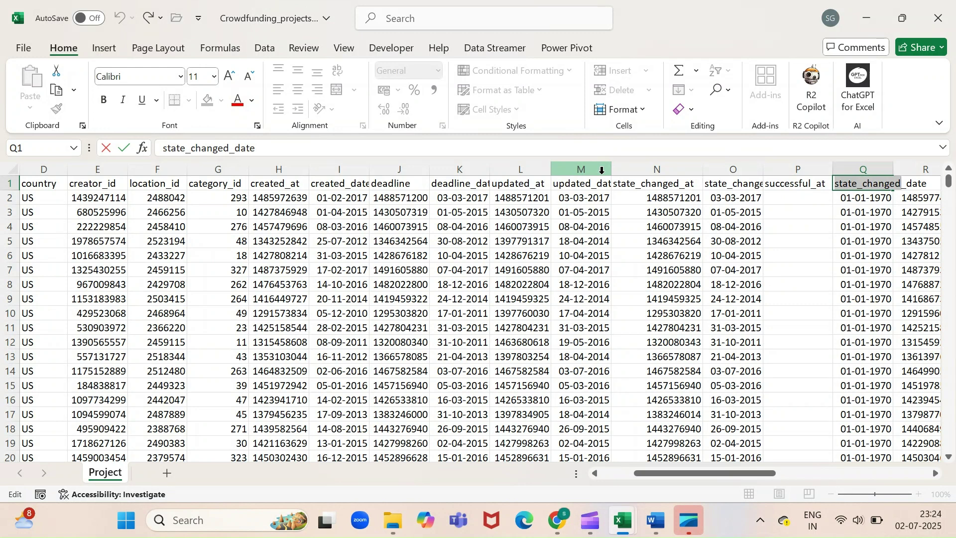
{"action": "type", "text": "successful"}
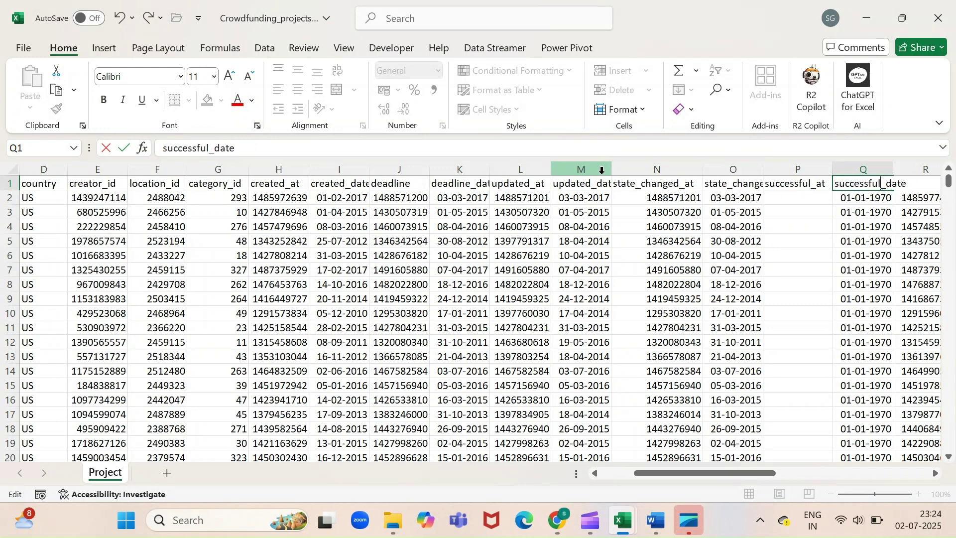
{"action": "key", "text": "Tab"}
{"action": "key", "text": "Left"}
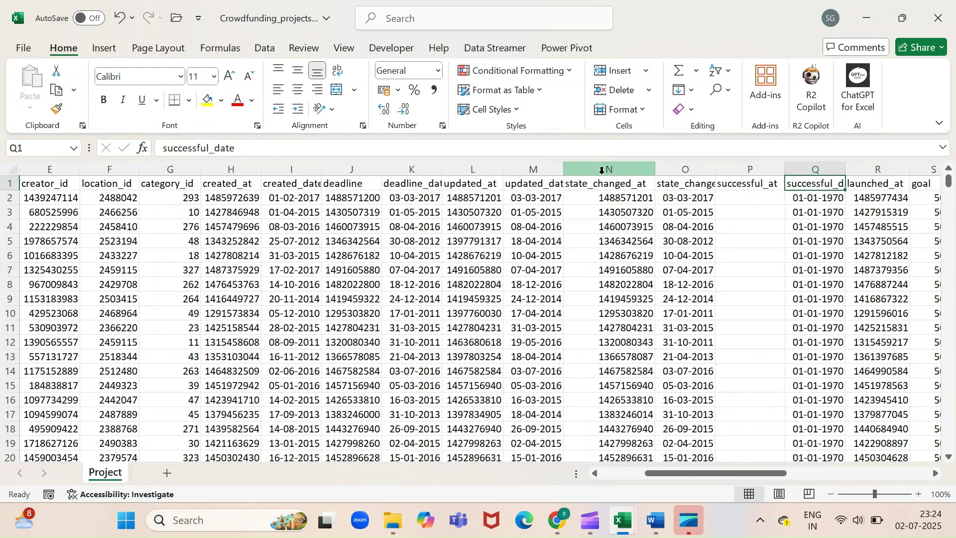
{"action": "key", "text": "ctrl+space"}
{"action": "key", "text": "ctrl+c"}
{"action": "key", "text": "Right"}
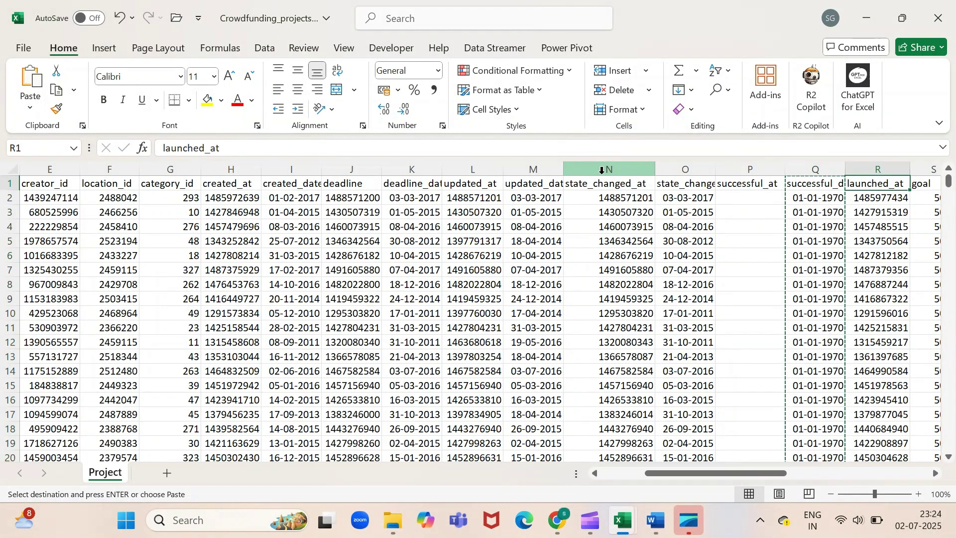
{"action": "key", "text": "Right"}
Step: Insert the copied column before goal and rename its header launched_date
{"action": "key", "text": "ctrl+space"}
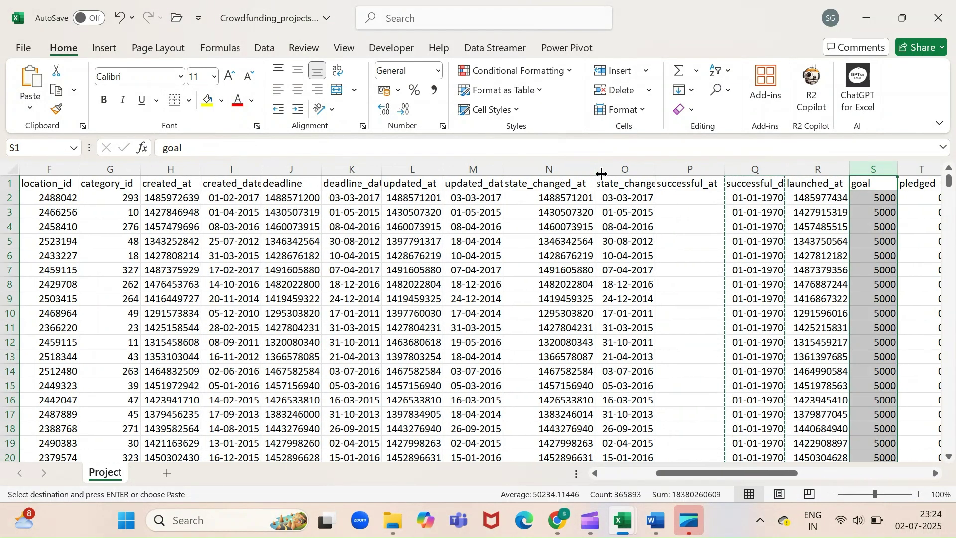
{"action": "key", "text": "ctrl+v"}
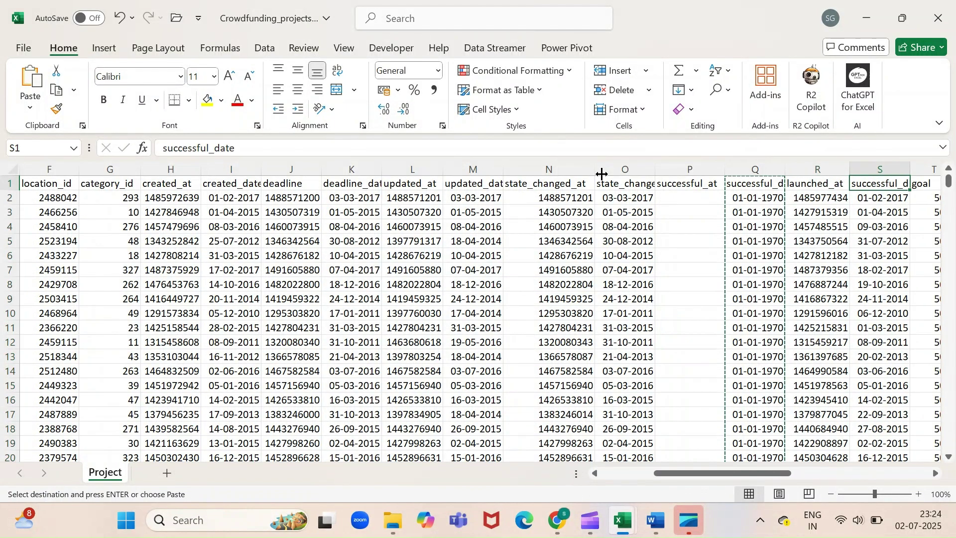
{"action": "key", "text": "Escape"}
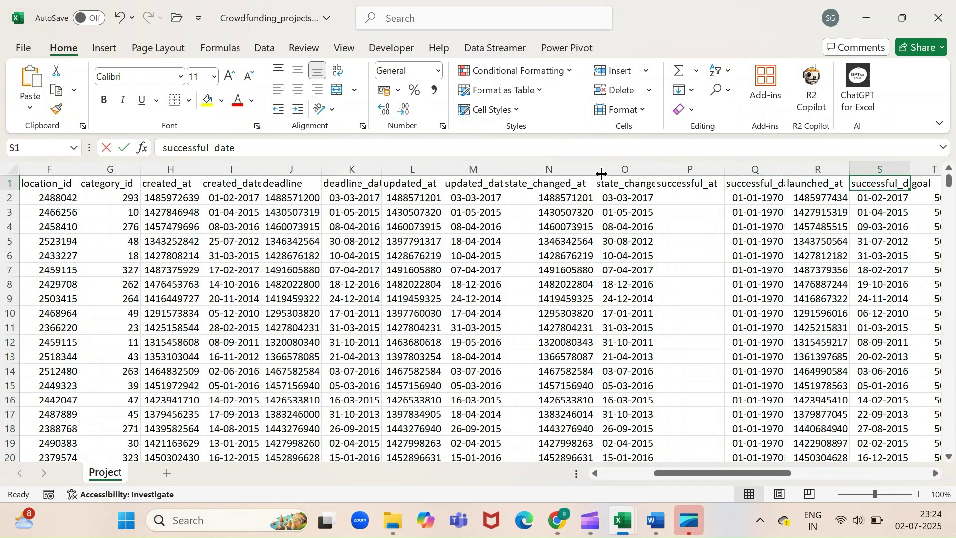
{"action": "key", "text": "F2"}
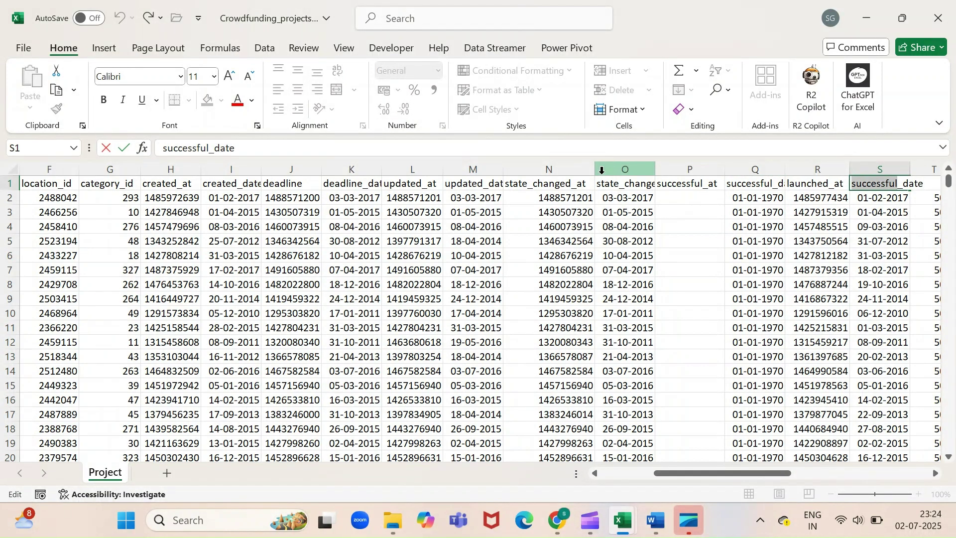
{"action": "type", "text": "launched"}
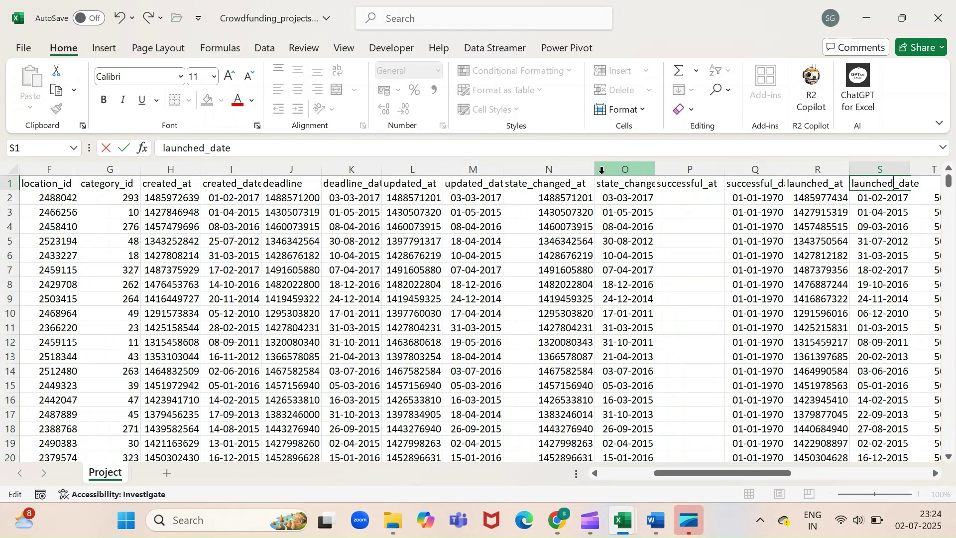
{"action": "key", "text": "Return"}
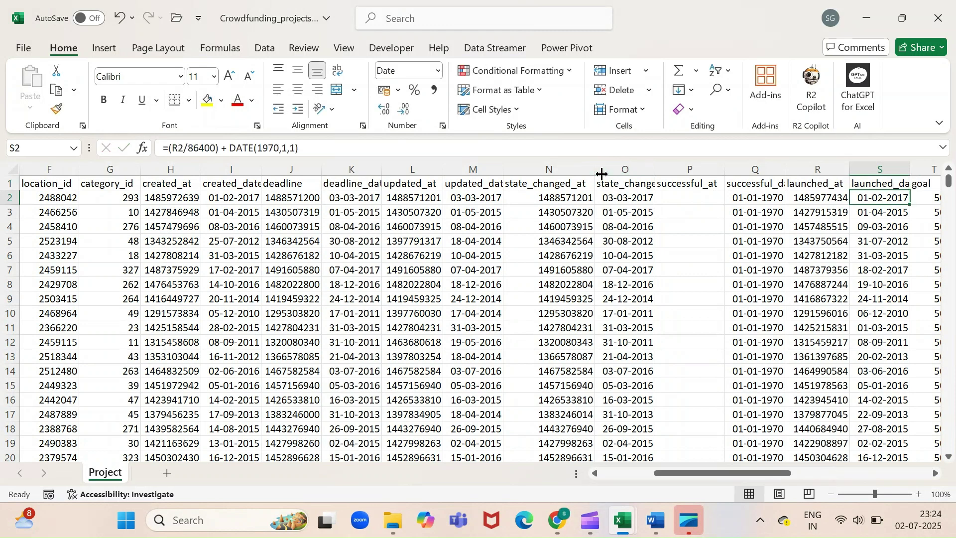
Step: Paste the I2:S365893 date range back over itself as values only
{"action": "key", "text": "shift+Left"}
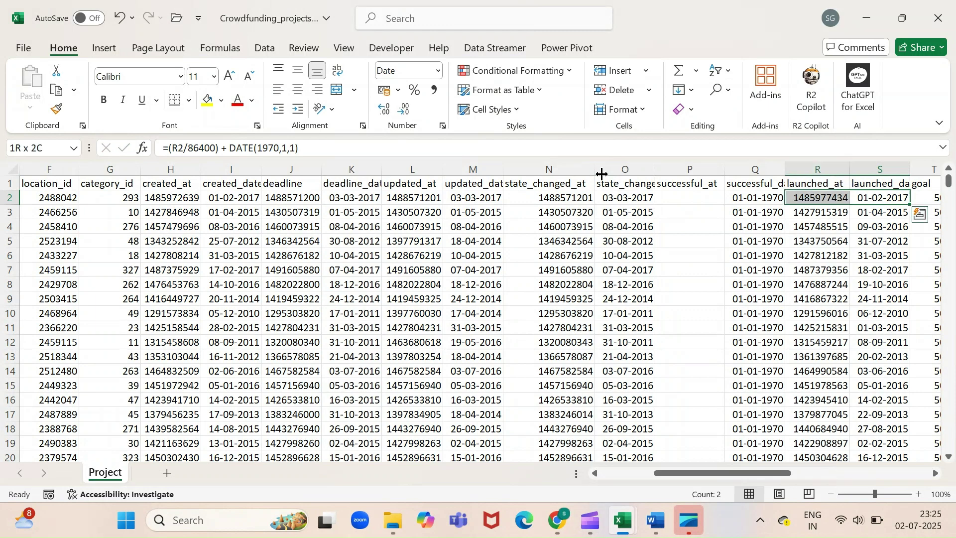
{"action": "key", "text": "shift+Left"}
{"action": "key", "text": "shift+Left"}
{"action": "key", "text": "shift+Left"}
{"action": "key", "text": "shift+Left"}
{"action": "key", "text": "shift+Left"}
{"action": "key", "text": "shift+Left"}
{"action": "key", "text": "shift+Left"}
{"action": "key", "text": "shift+Left"}
{"action": "key", "text": "shift+Left"}
{"action": "key", "text": "shift+Left"}
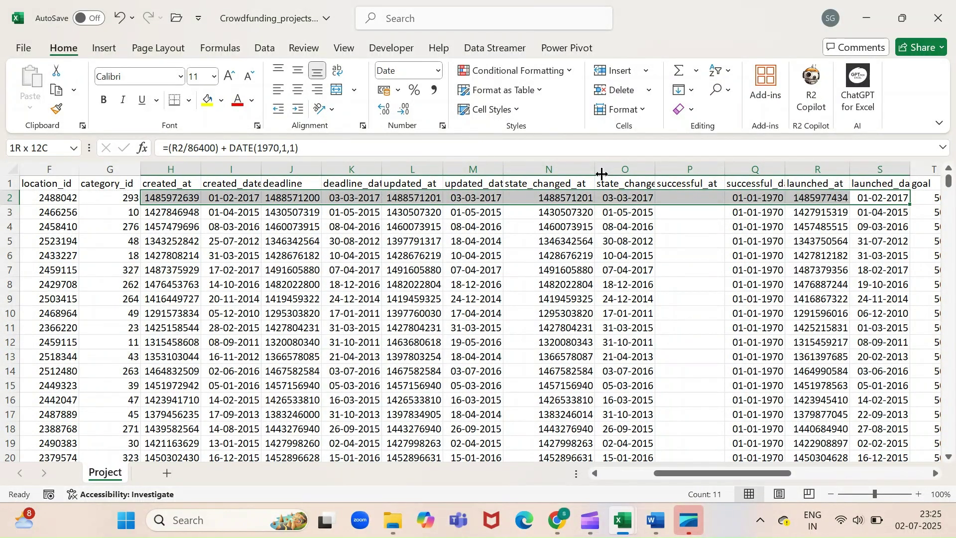
{"action": "key", "text": "shift+Right"}
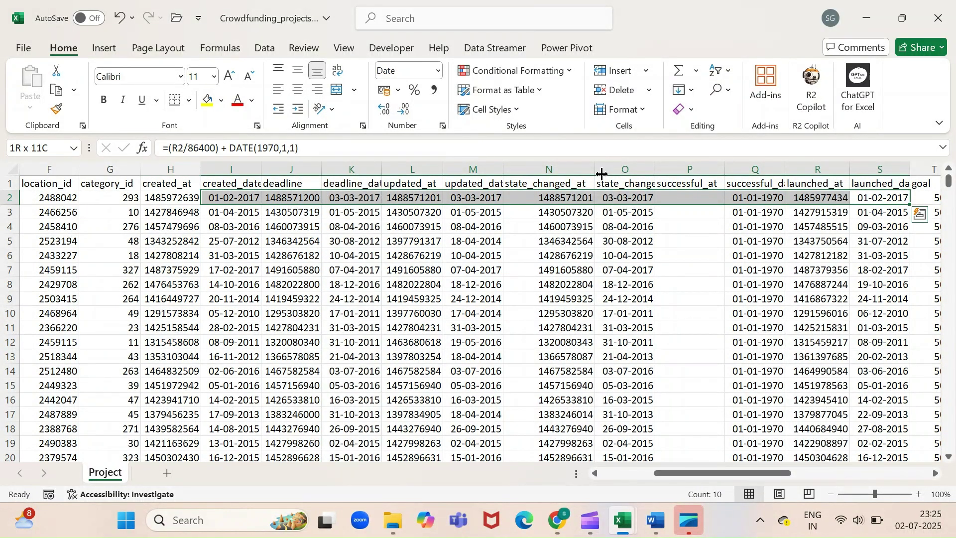
{"action": "key", "text": "ctrl+shift+Down"}
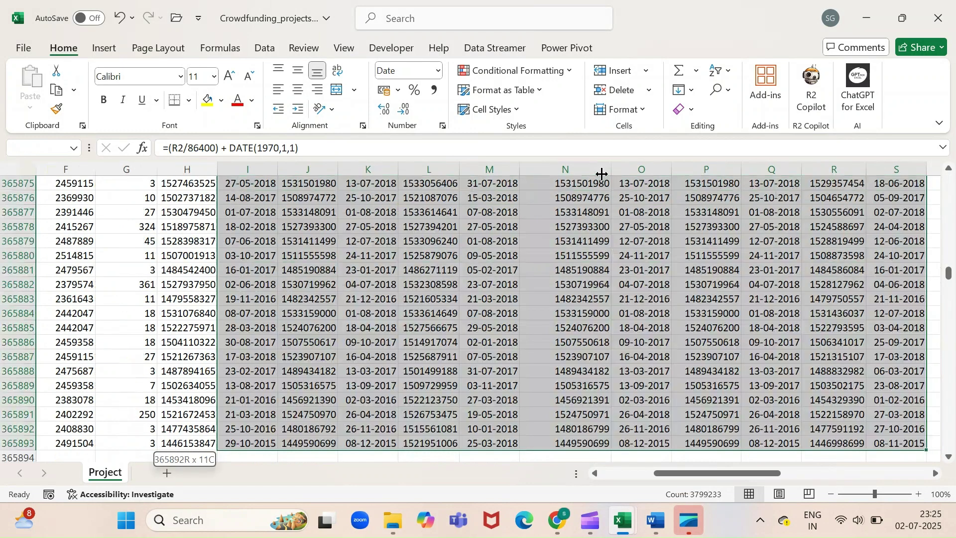
{"action": "key", "text": "ctrl+c"}
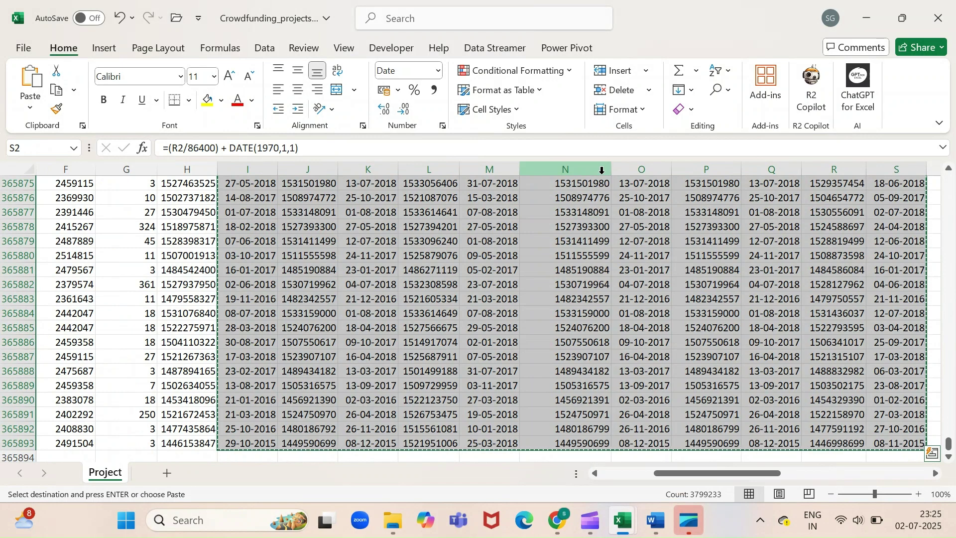
{"action": "key", "text": "alt"}
{"action": "key", "text": "e"}
{"action": "key", "text": "s"}
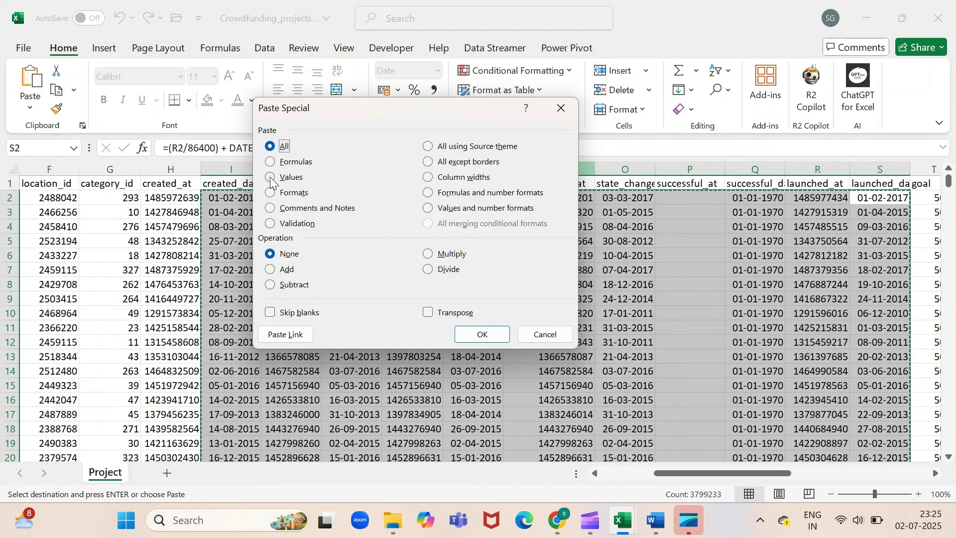
{"action": "key", "text": "v"}
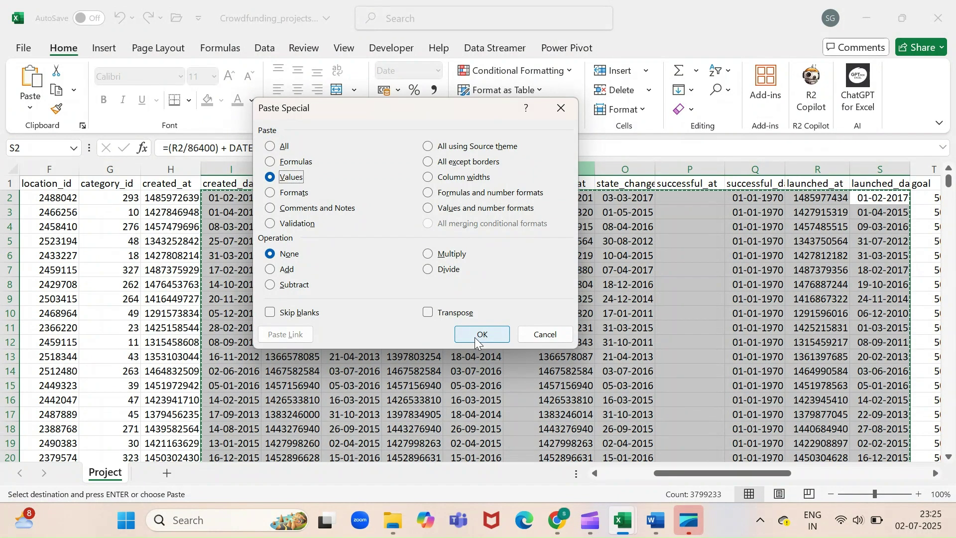
{"action": "left_click", "coordinate": [475, 338]}
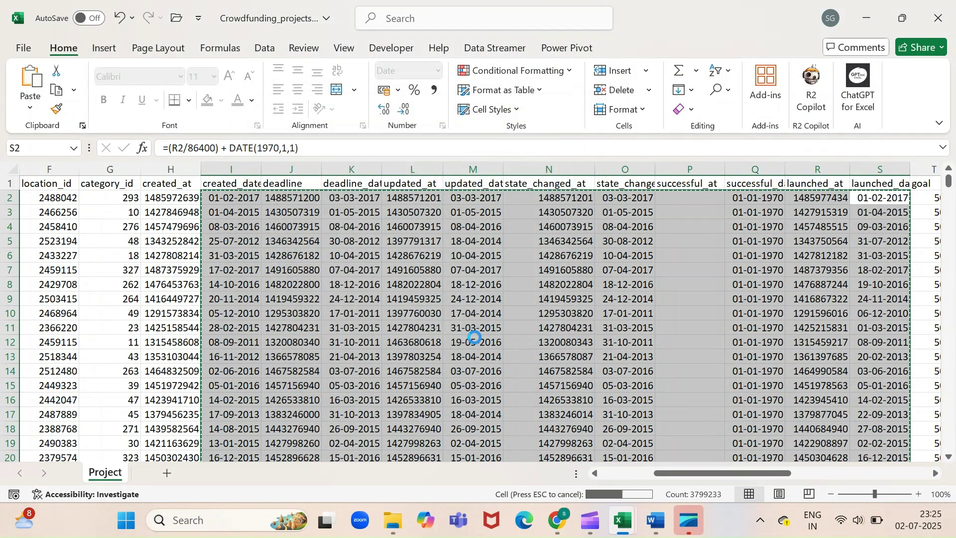
{"action": "key", "text": "Up"}
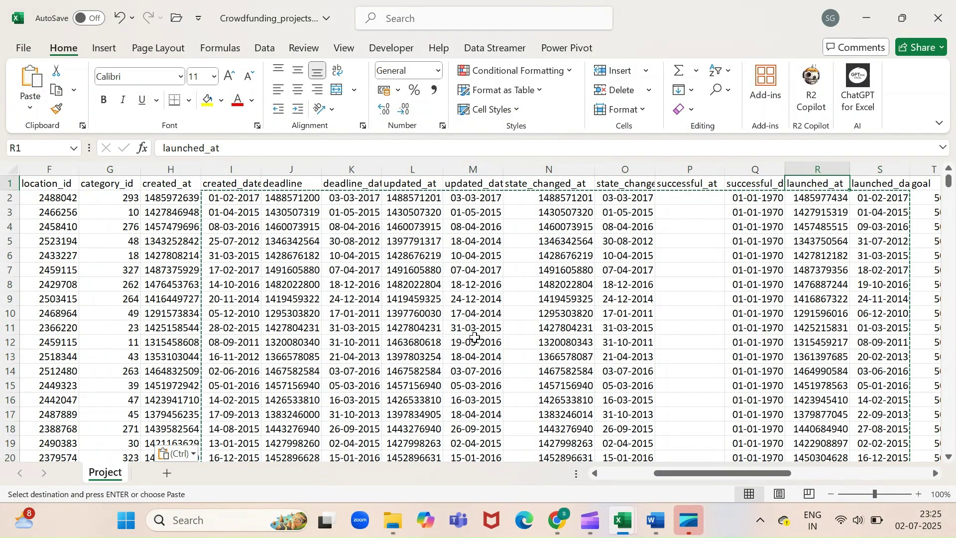
Step: Select the created_at column H
{"action": "key", "text": "ctrl+Right"}
{"action": "key", "text": "ctrl+Left"}
{"action": "key", "text": "Right"}
{"action": "key", "text": "Right"}
{"action": "key", "text": "Right"}
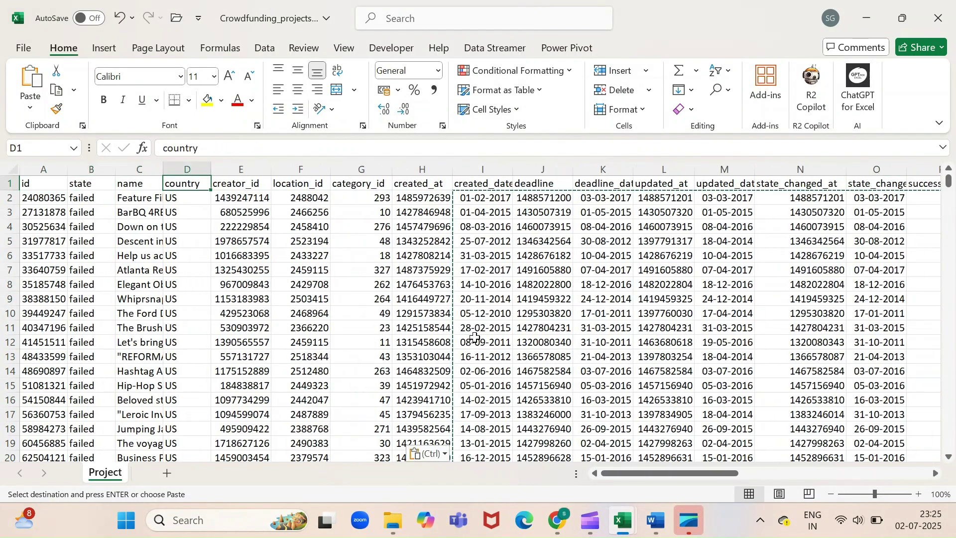
{"action": "key", "text": "Right"}
{"action": "key", "text": "Right"}
{"action": "key", "text": "Right"}
{"action": "key", "text": "Right"}
{"action": "key", "text": "ctrl+space"}
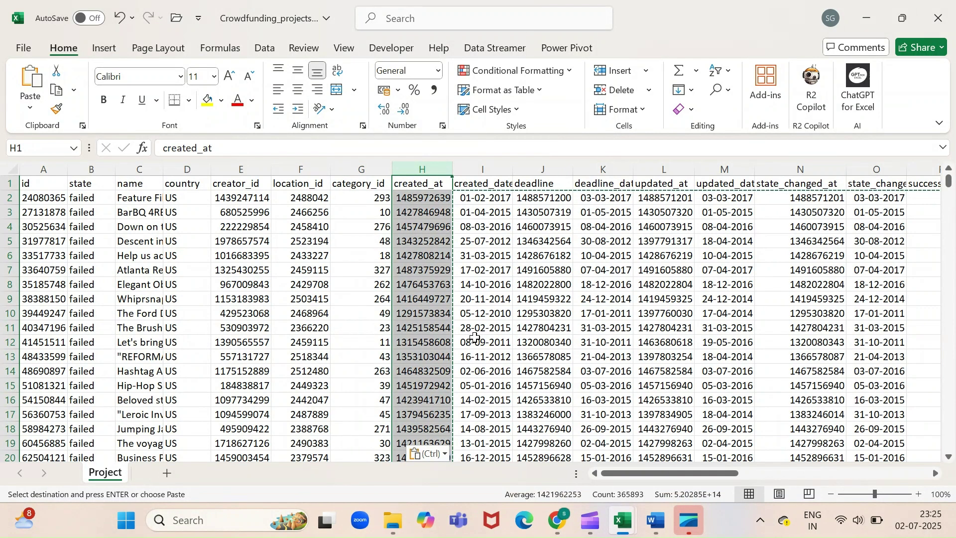
Step: Add deadline, updated_at, state_changed_at, successful_at and launched_at columns to the selection
{"action": "left_click", "coordinate": [554, 164], "text": "ctrl"}
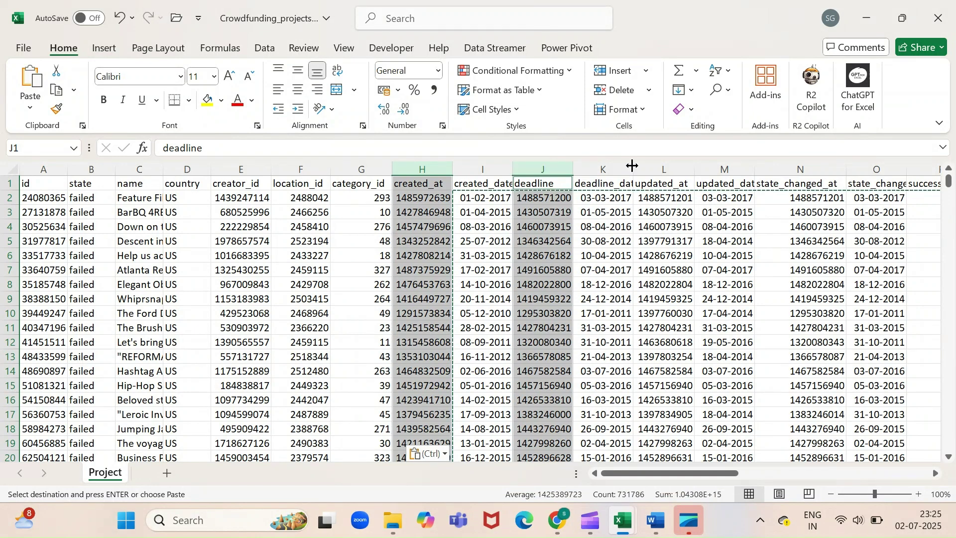
{"action": "left_click", "coordinate": [667, 164], "text": "ctrl"}
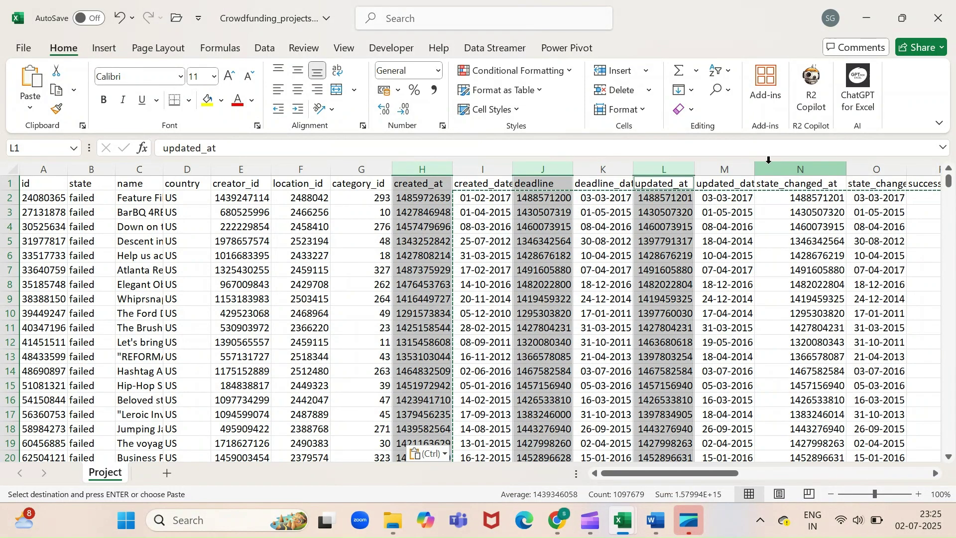
{"action": "left_click", "coordinate": [793, 168], "text": "ctrl"}
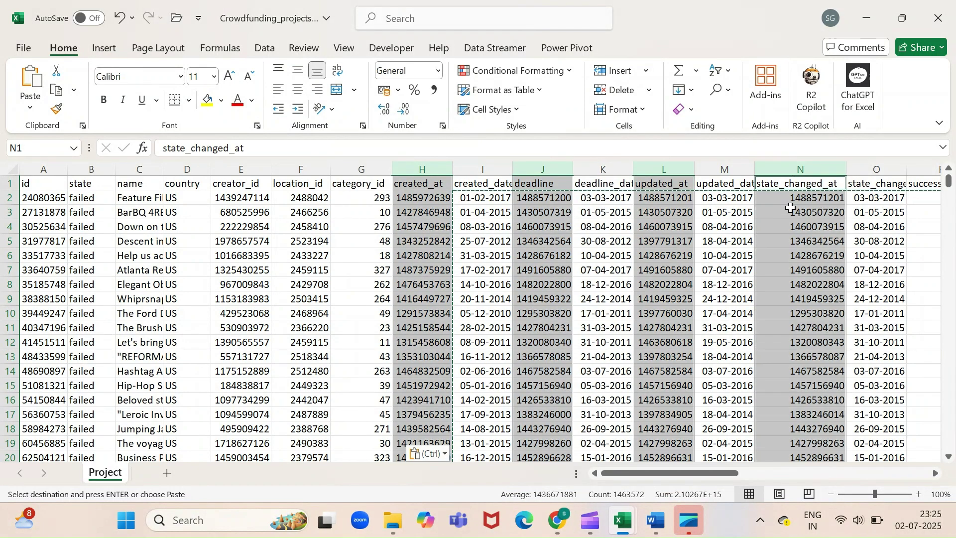
{"action": "scroll", "coordinate": [793, 215], "scroll_direction": "right", "scroll_amount": 3}
{"action": "scroll", "coordinate": [784, 213], "scroll_direction": "left", "scroll_amount": 1}
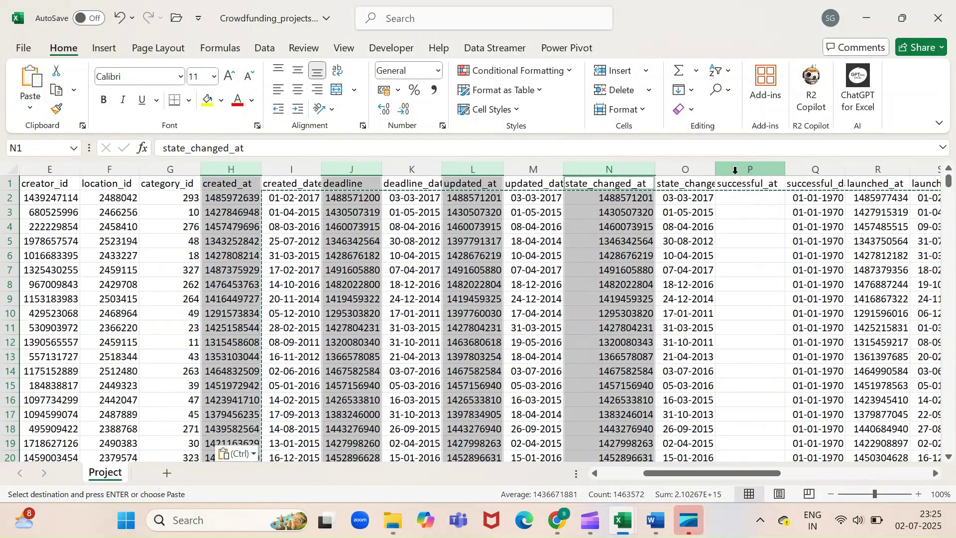
{"action": "left_click", "coordinate": [737, 165], "text": "ctrl"}
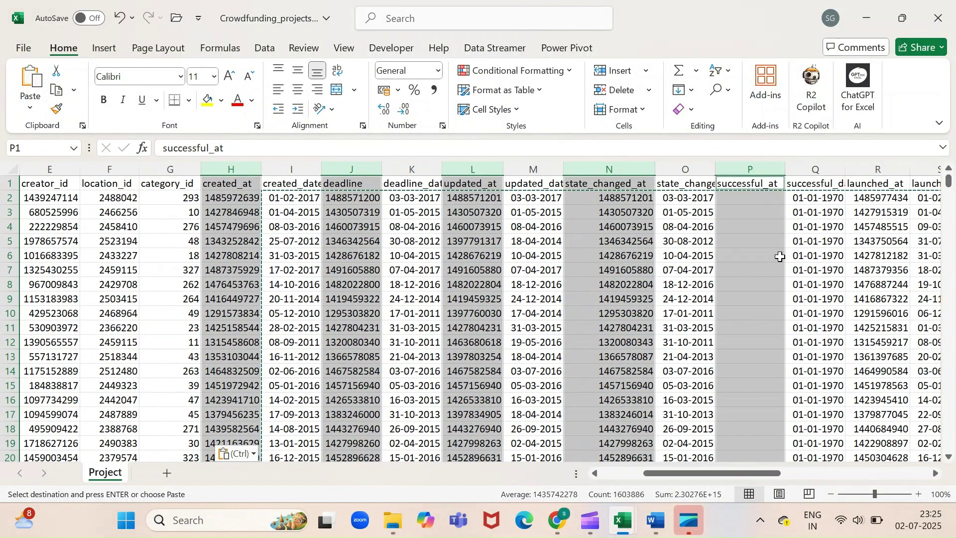
{"action": "scroll", "coordinate": [780, 257], "scroll_direction": "right", "scroll_amount": 2}
{"action": "scroll", "coordinate": [781, 257], "scroll_direction": "right", "scroll_amount": 1}
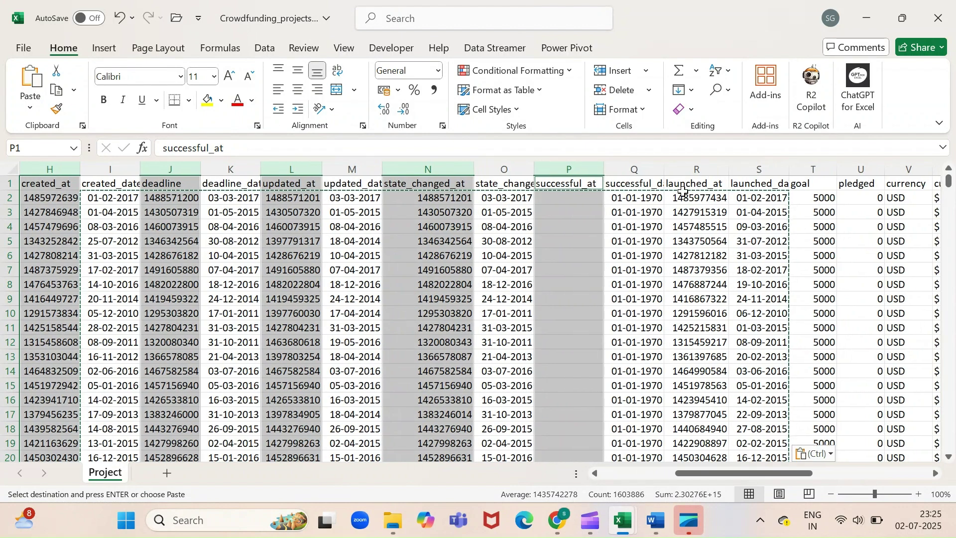
{"action": "left_click", "coordinate": [698, 170], "text": "ctrl"}
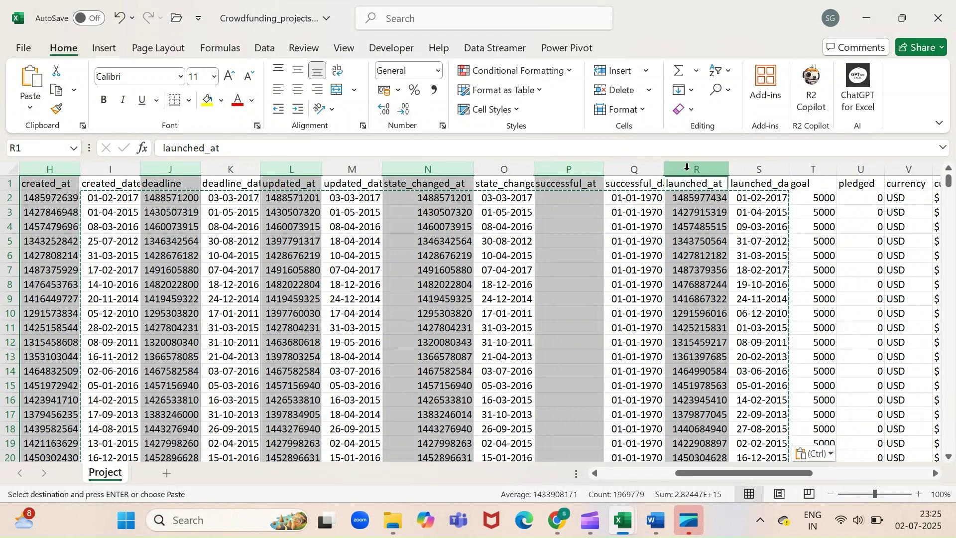
Step: Delete the six raw epoch timestamp columns, leaving created_date through launched_date in the Project sheet
{"action": "right_click", "coordinate": [687, 168]}
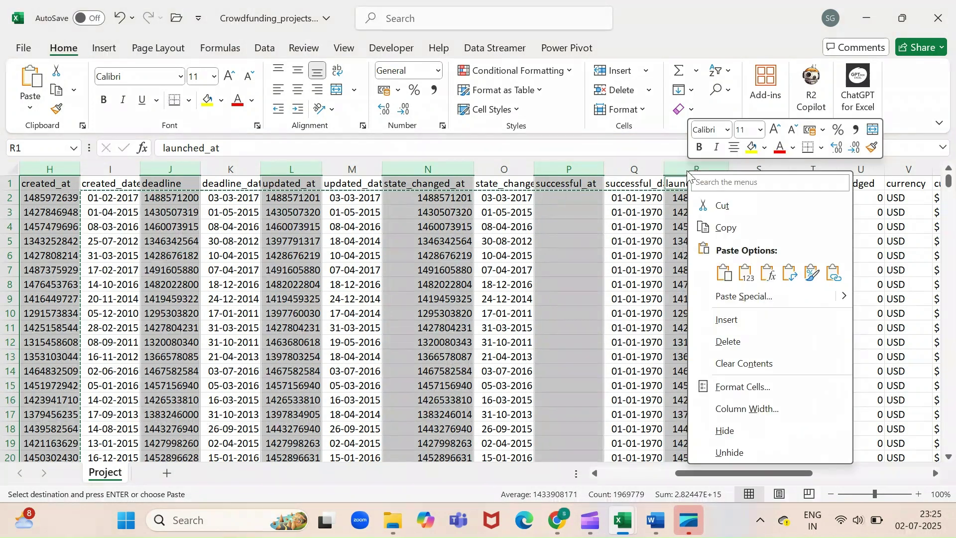
{"action": "left_click", "coordinate": [761, 339]}
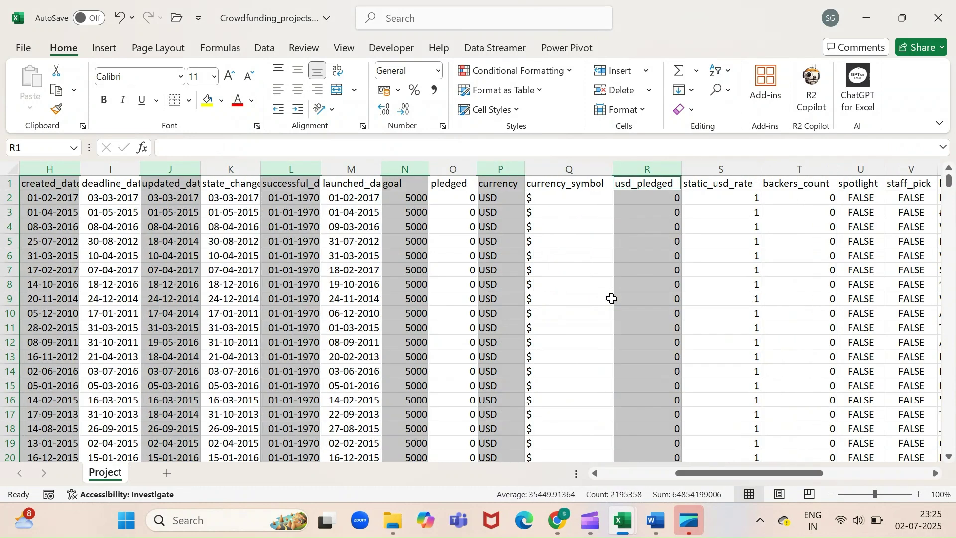
{"action": "scroll", "coordinate": [570, 301], "scroll_direction": "left", "scroll_amount": 4}
Step: Check a converted deadline date, then save the Crowdfunding_projects_1 workbook
{"action": "scroll", "coordinate": [571, 301], "scroll_direction": "left", "scroll_amount": 2}
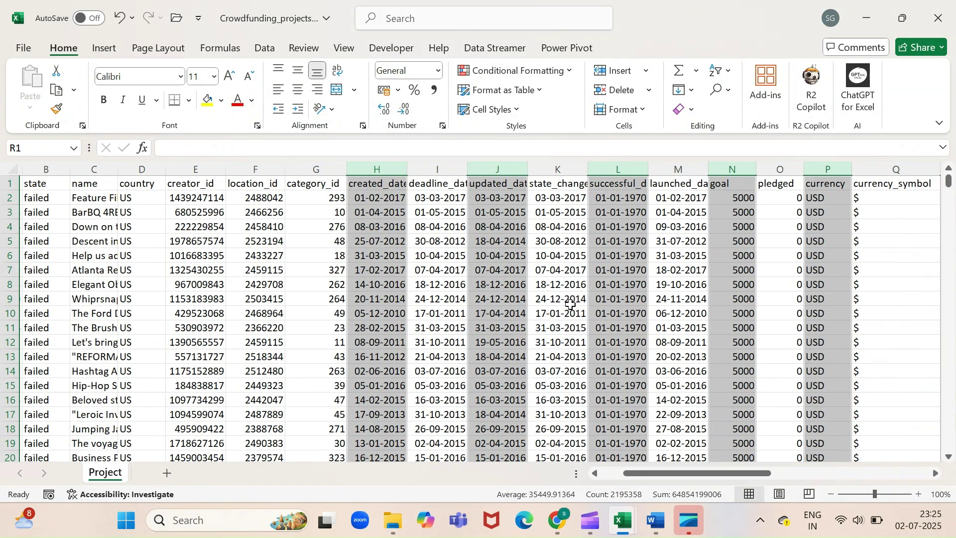
{"action": "left_click", "coordinate": [429, 201]}
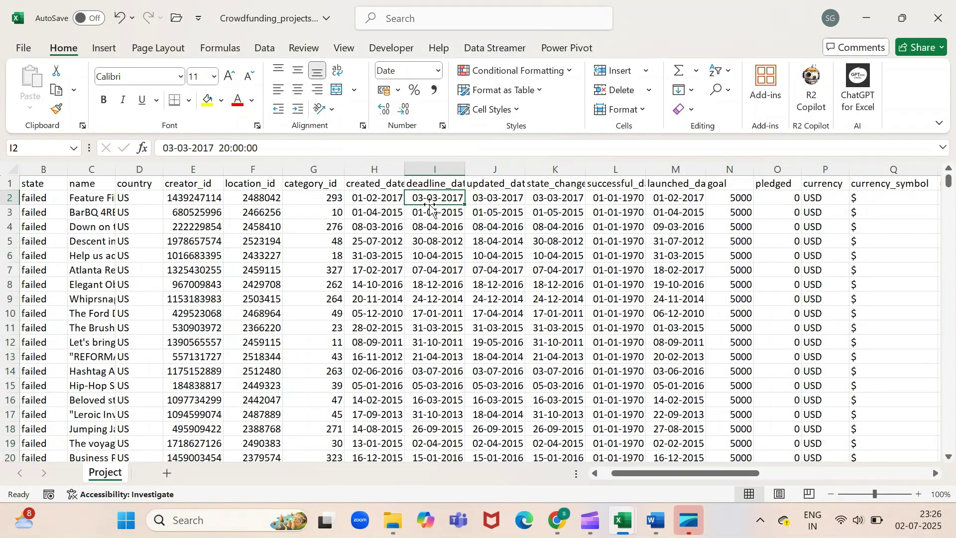
{"action": "left_click", "coordinate": [383, 187]}
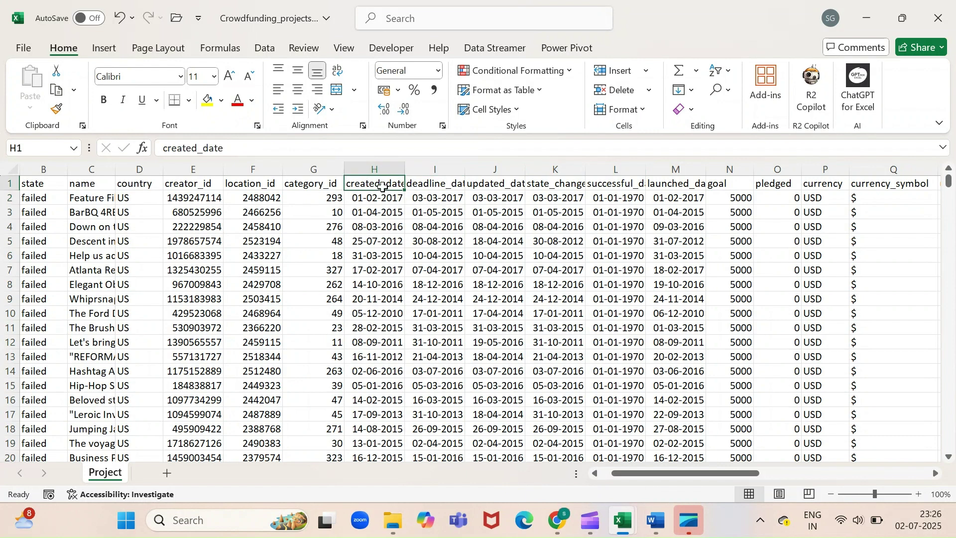
{"action": "key", "text": "ctrl+s"}
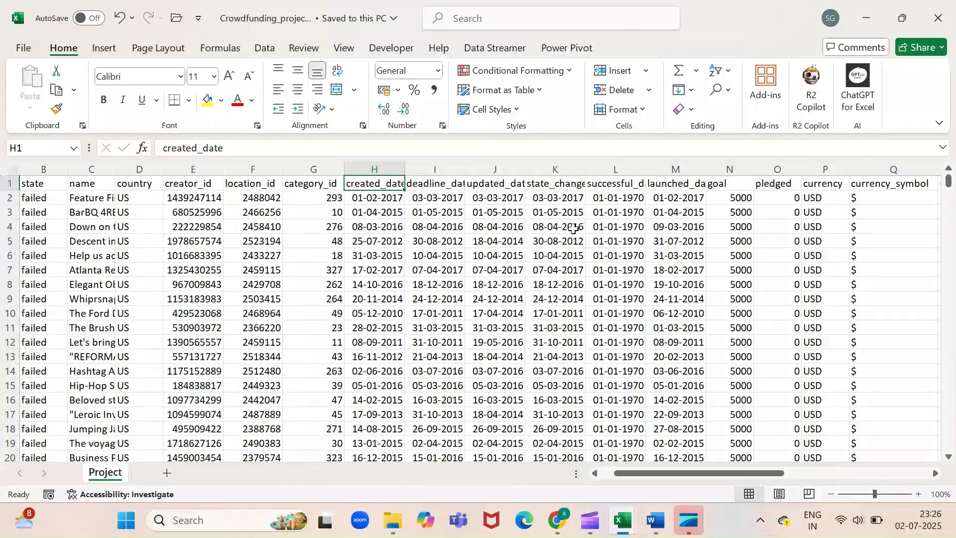
Step: Close the workbook and load the Project table from Crowdfunding_projects_1 (365,892 rows) into the cleaning workbook
{"action": "left_click", "coordinate": [941, 21]}
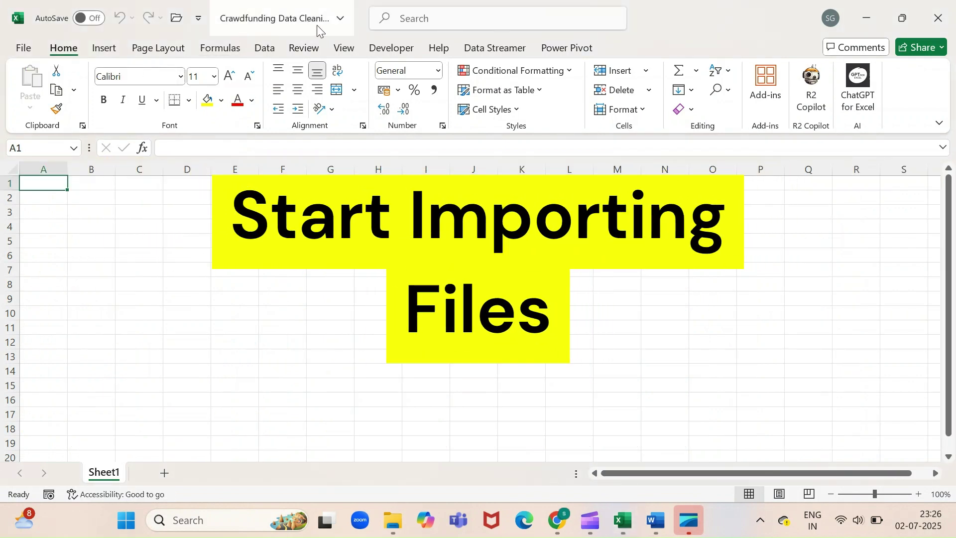
{"action": "left_click", "coordinate": [265, 49]}
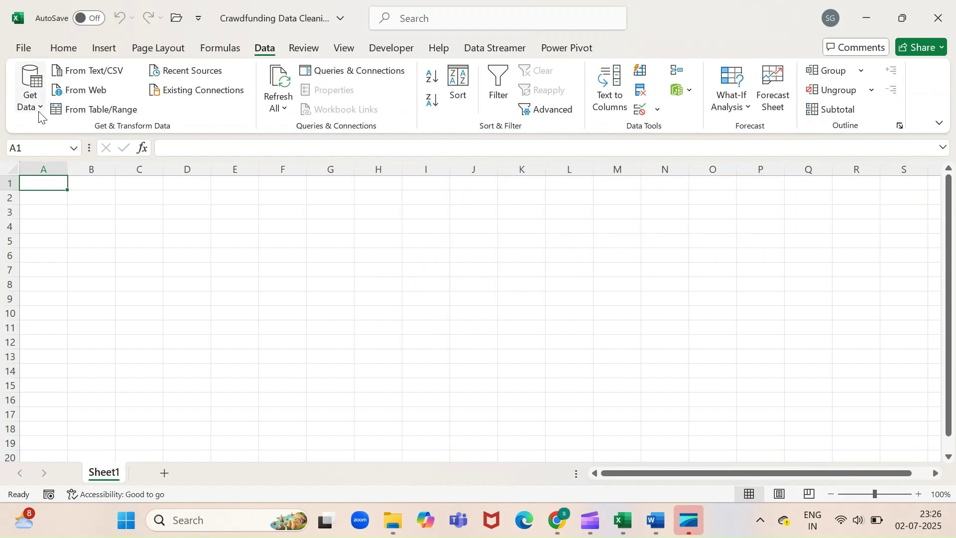
{"action": "left_click", "coordinate": [39, 115]}
{"action": "mouse_move", "coordinate": [94, 131]}
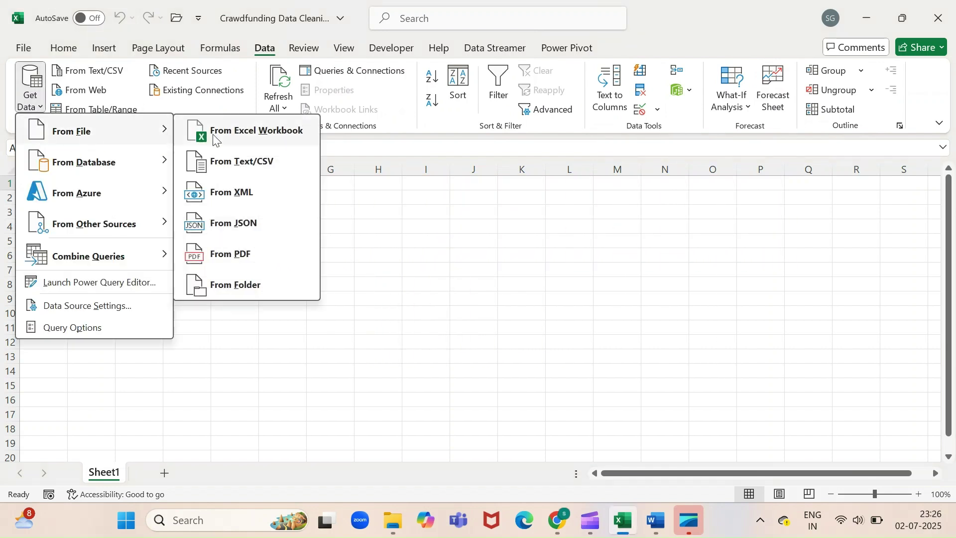
{"action": "left_click", "coordinate": [253, 139]}
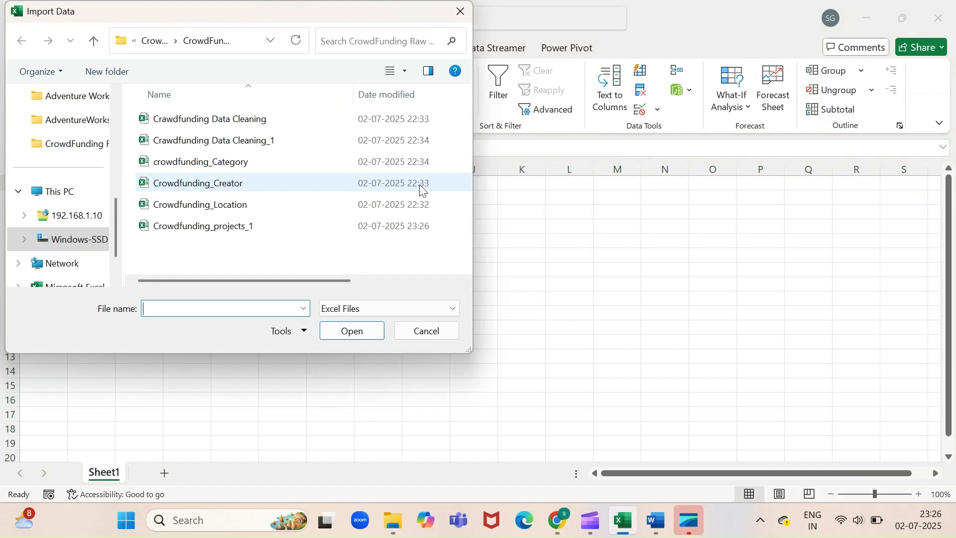
{"action": "double_click", "coordinate": [231, 227]}
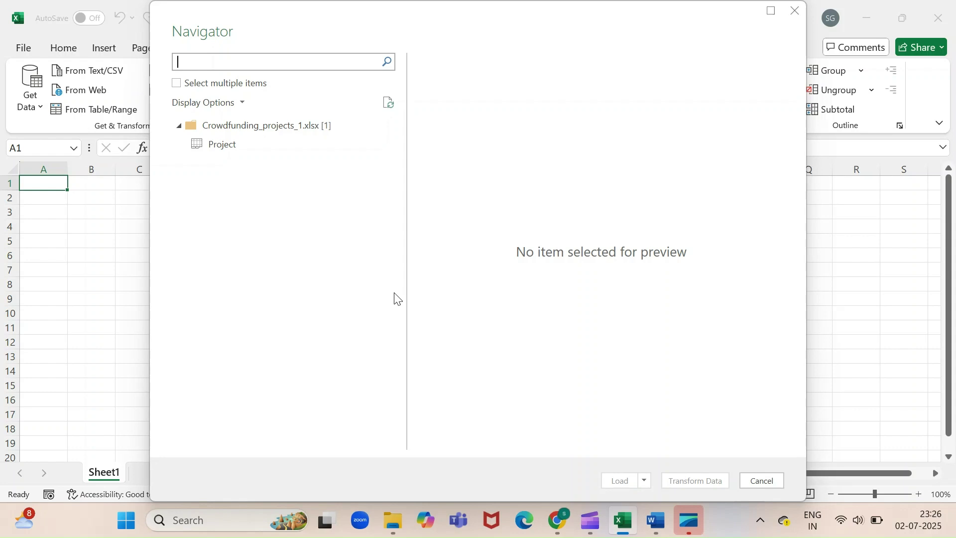
{"action": "left_click", "coordinate": [225, 148]}
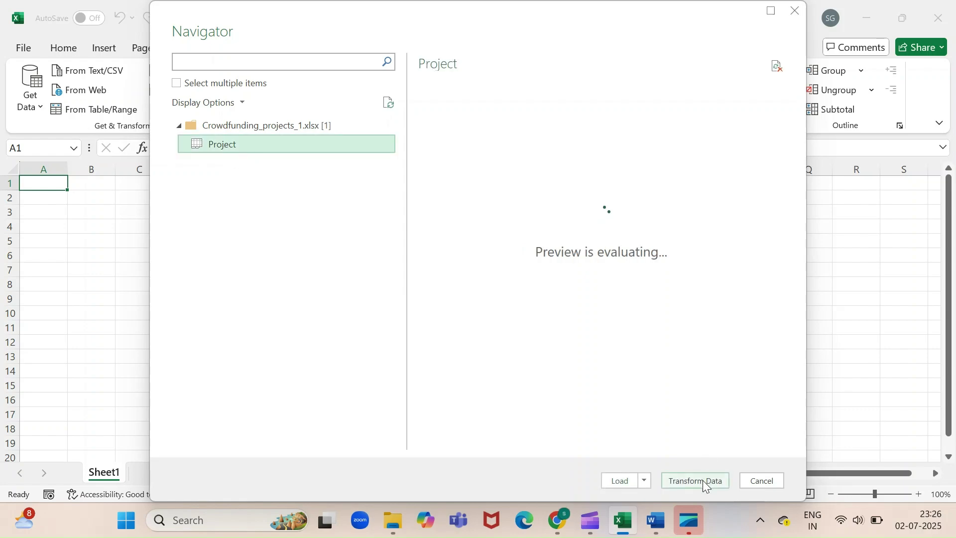
{"action": "left_click", "coordinate": [617, 481]}
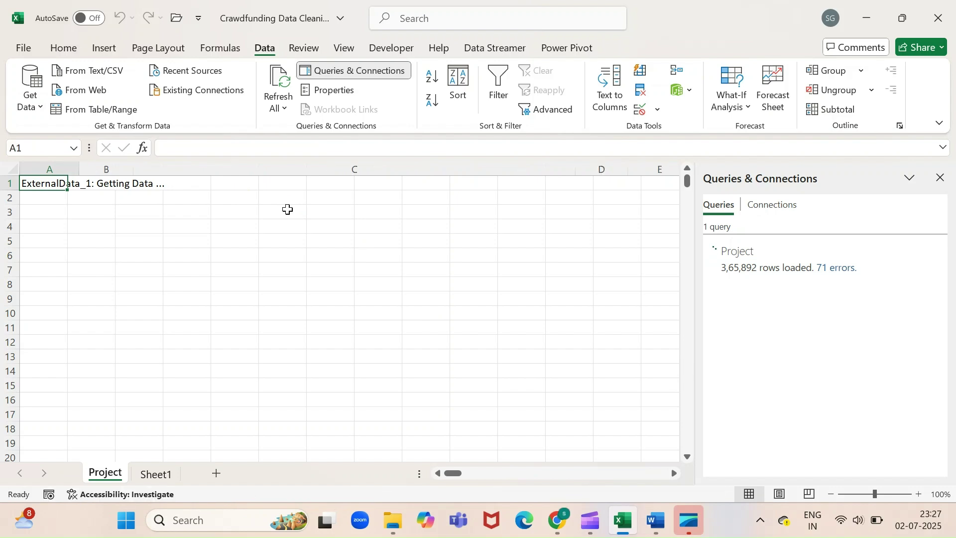
{"action": "left_click", "coordinate": [264, 48]}
Step: Load the Location table from Crowdfunding_Location.xlsx as a 23,252-row Location sheet
{"action": "left_click", "coordinate": [34, 100]}
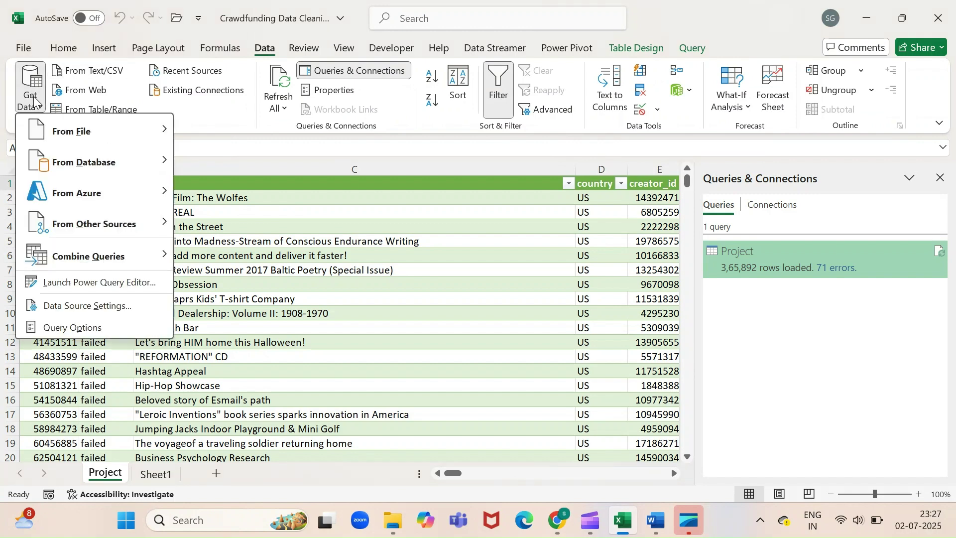
{"action": "mouse_move", "coordinate": [89, 131]}
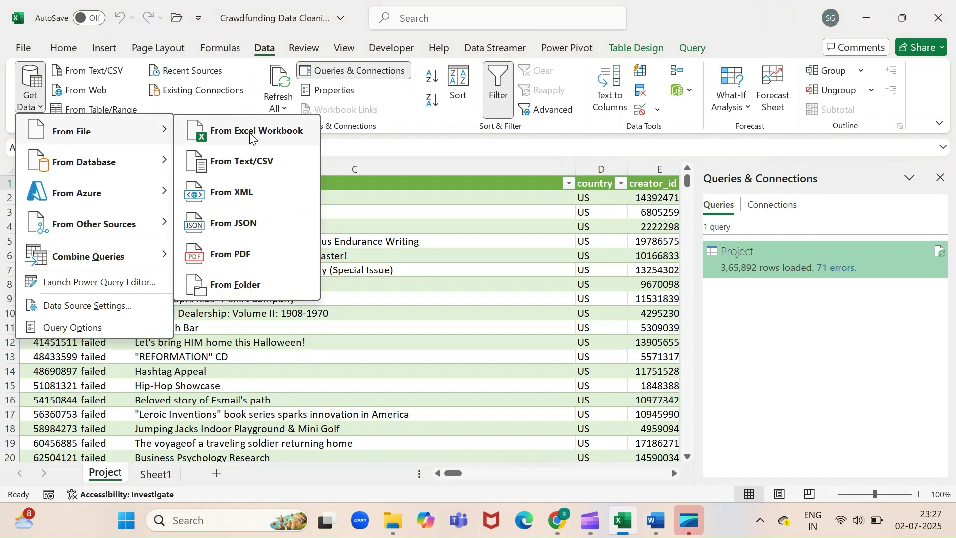
{"action": "left_click", "coordinate": [251, 135]}
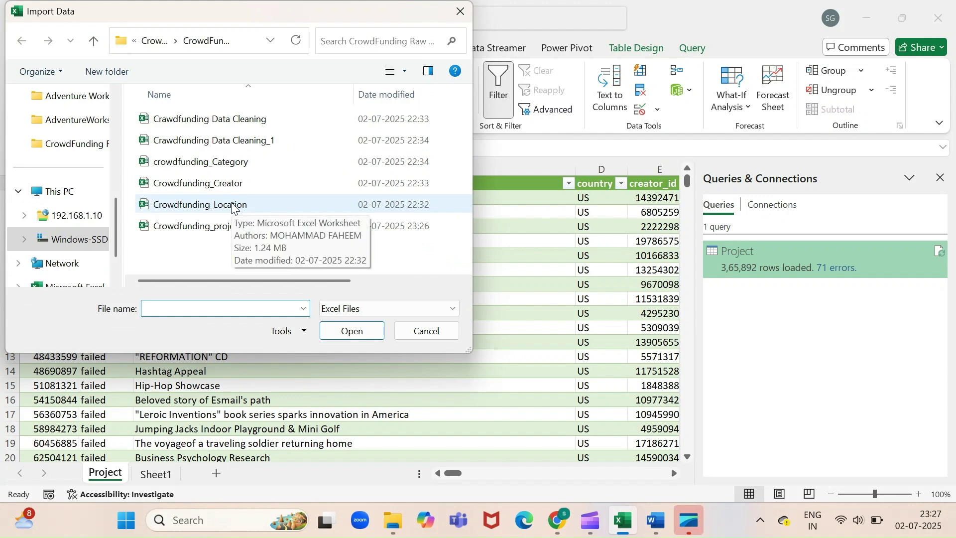
{"action": "double_click", "coordinate": [232, 206]}
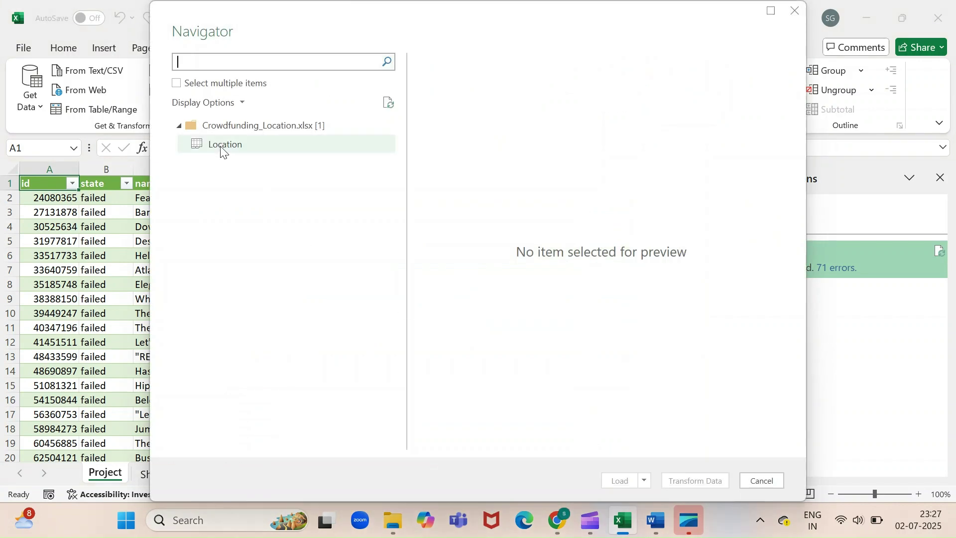
{"action": "left_click", "coordinate": [222, 149]}
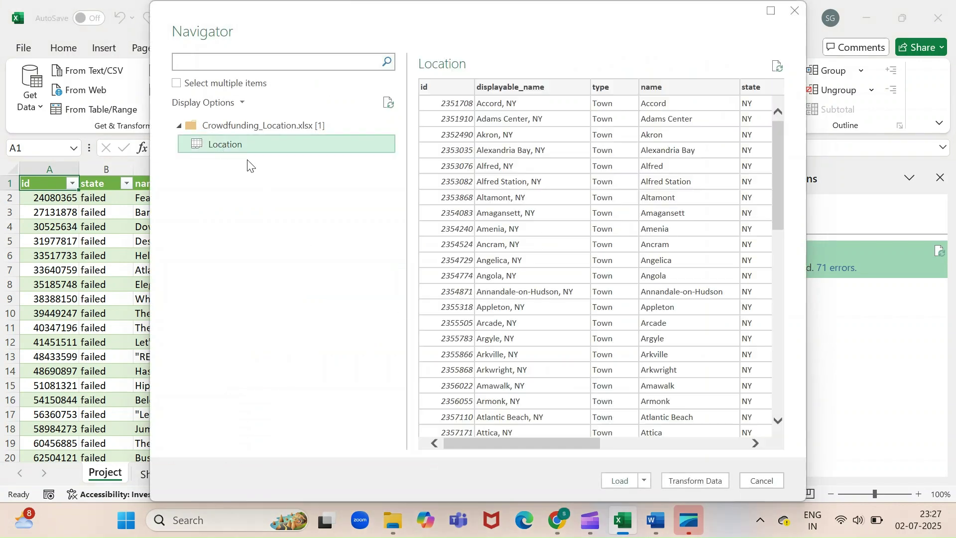
{"action": "left_click", "coordinate": [617, 480]}
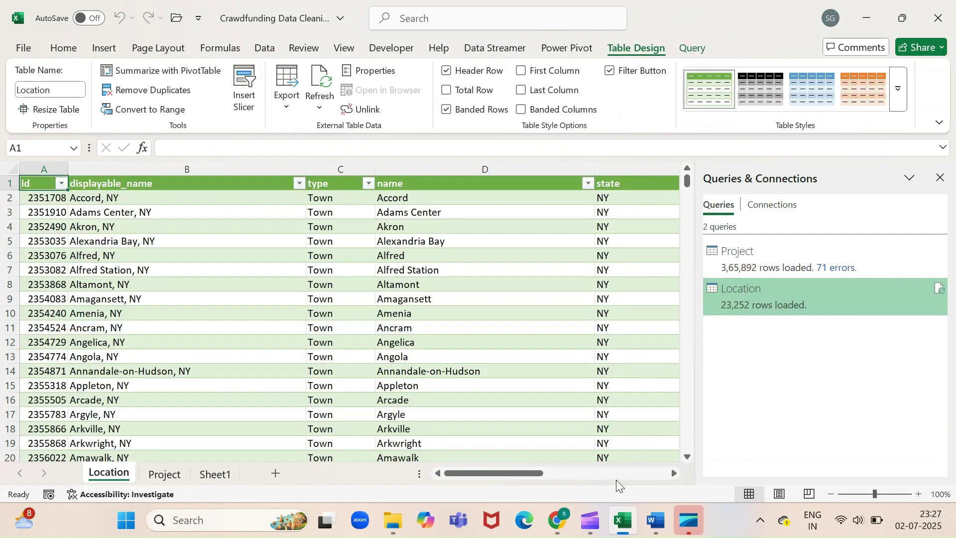
{"action": "left_click", "coordinate": [273, 50]}
Step: Load the Creator table from Crowdfunding_Creator.xlsx, giving 334,841 rows on a Creator sheet
{"action": "left_click", "coordinate": [29, 92]}
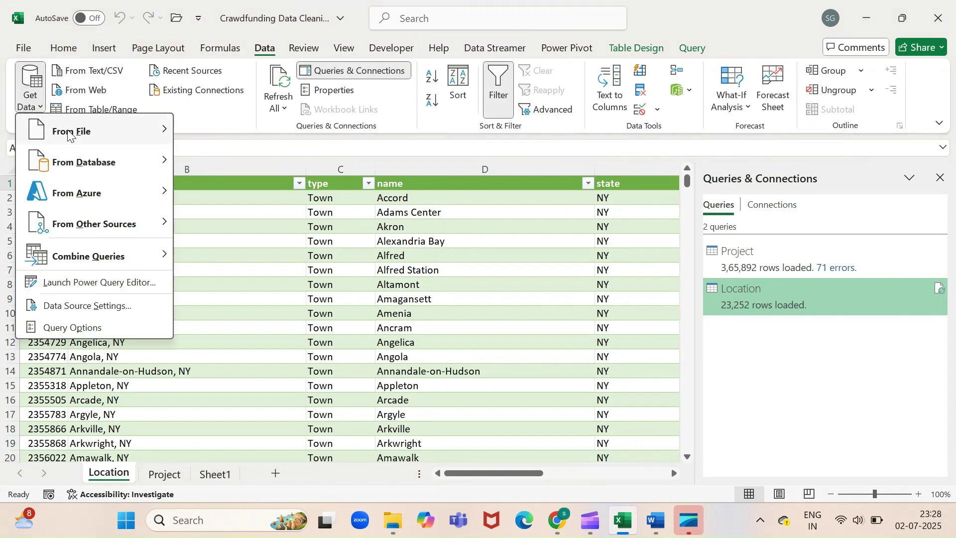
{"action": "mouse_move", "coordinate": [72, 131]}
{"action": "left_click", "coordinate": [212, 132]}
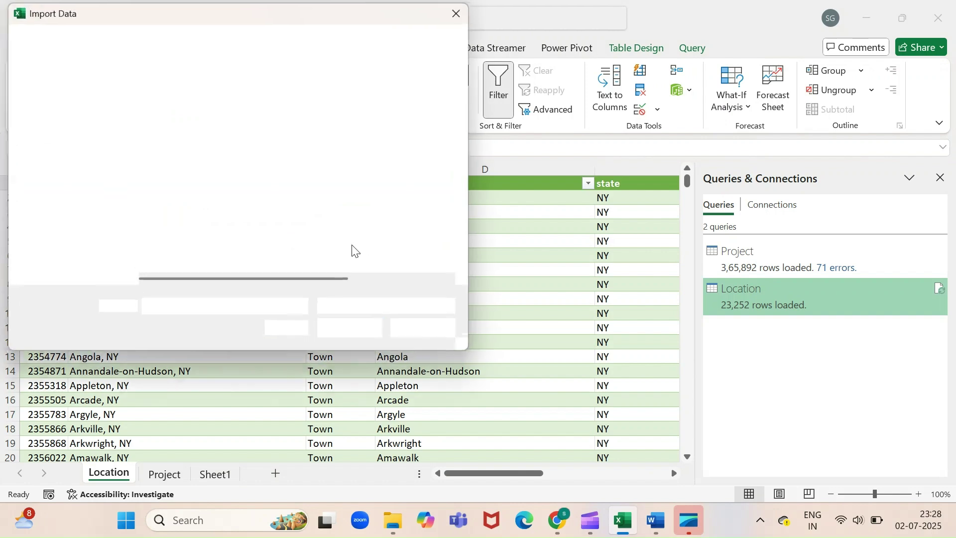
{"action": "left_click", "coordinate": [228, 189]}
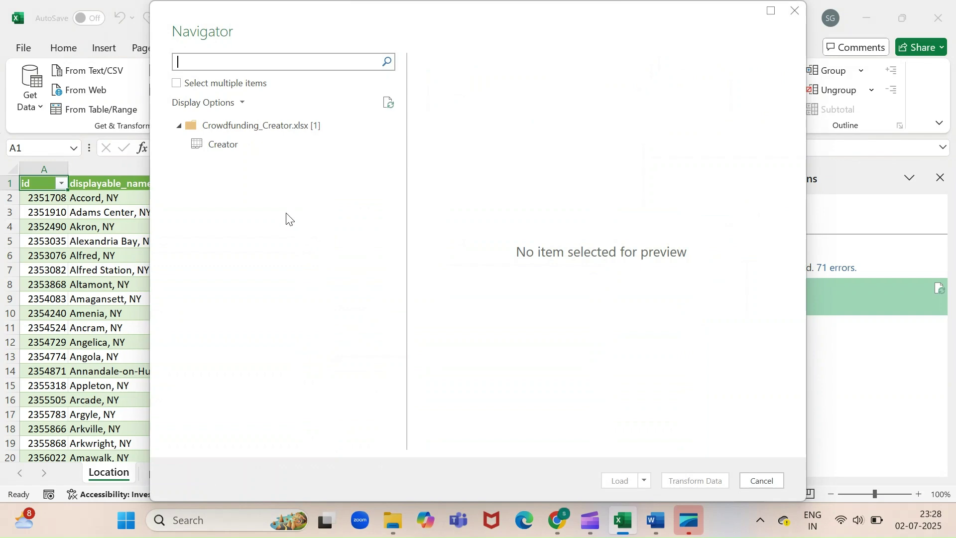
{"action": "left_click", "coordinate": [225, 145]}
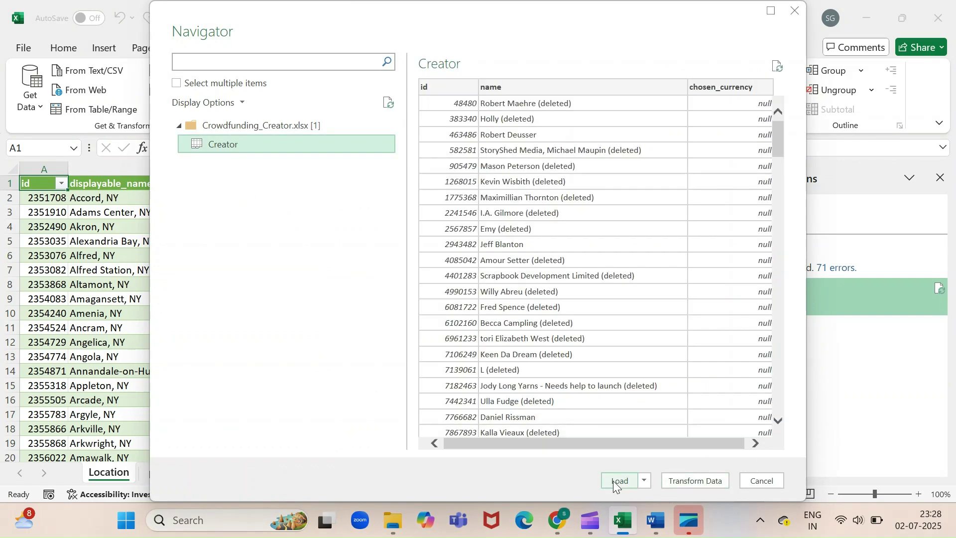
{"action": "left_click", "coordinate": [612, 480]}
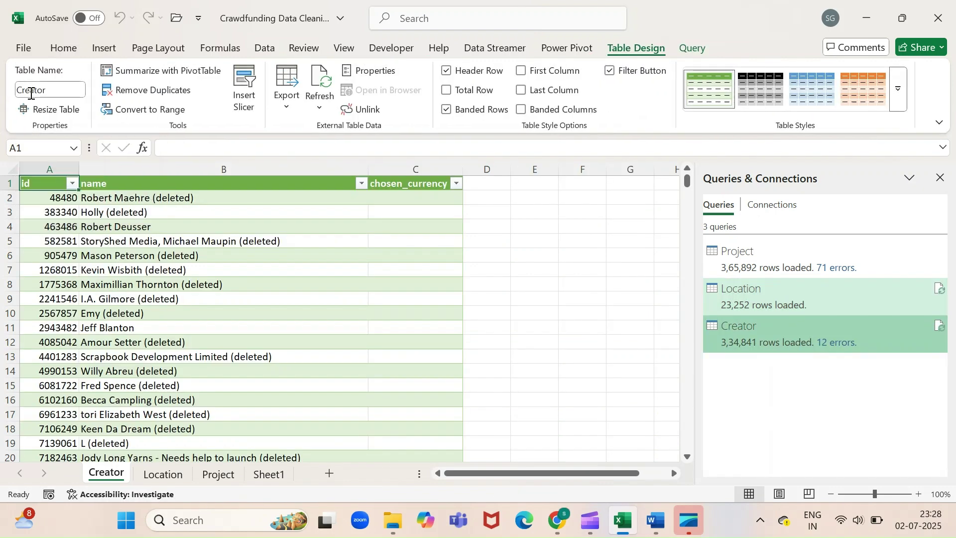
Step: Load the Category table from crowdfunding_Category.xlsx as a 169-row Category sheet
{"action": "left_click", "coordinate": [265, 47]}
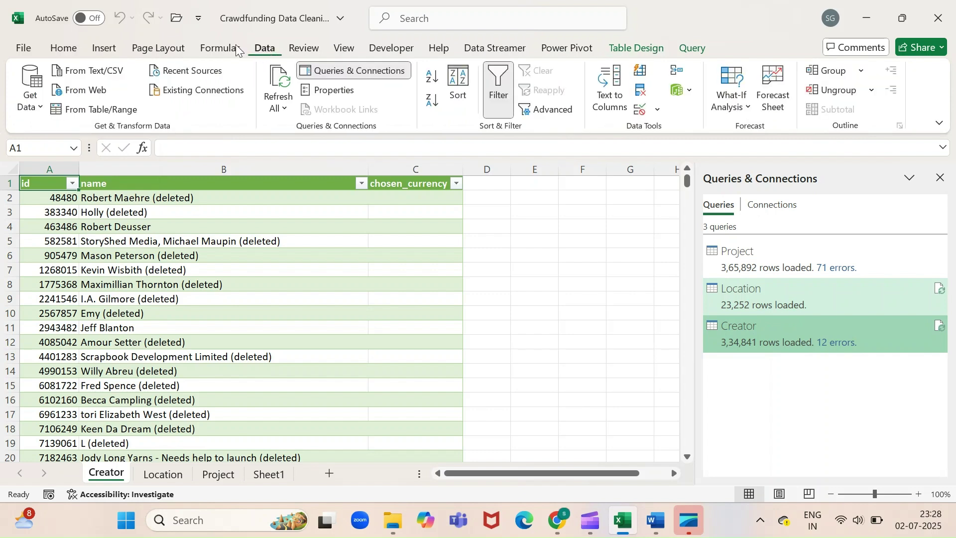
{"action": "left_click", "coordinate": [33, 100]}
{"action": "mouse_move", "coordinate": [82, 130]}
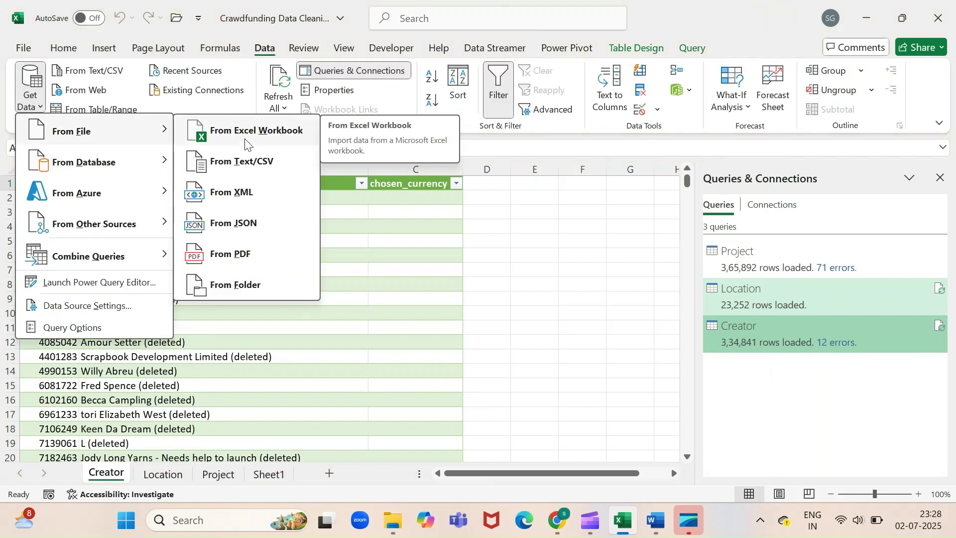
{"action": "left_click", "coordinate": [245, 135]}
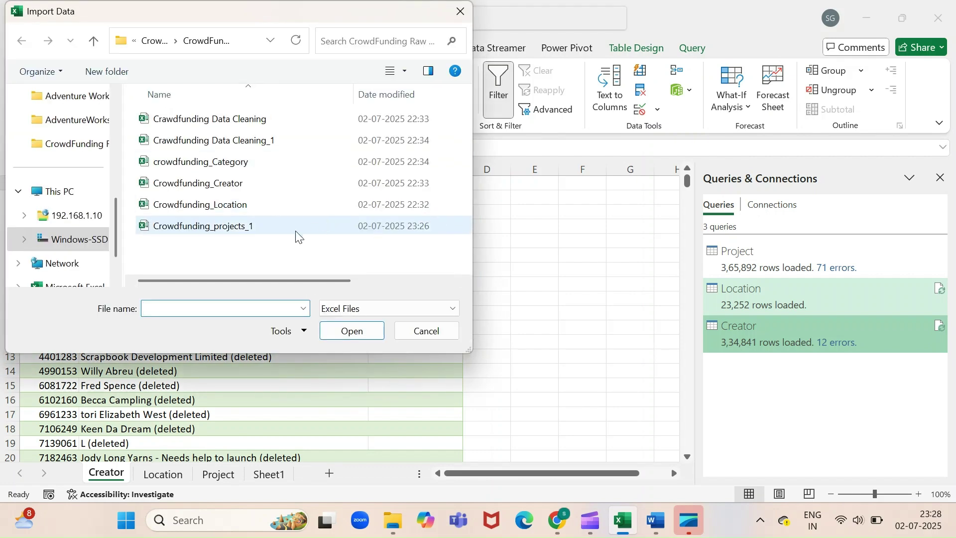
{"action": "double_click", "coordinate": [229, 164]}
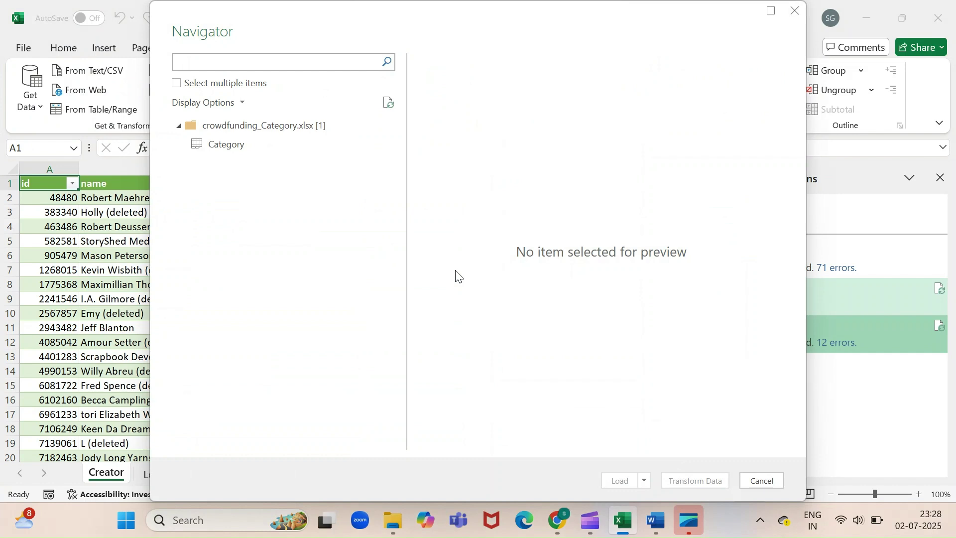
{"action": "left_click", "coordinate": [221, 148]}
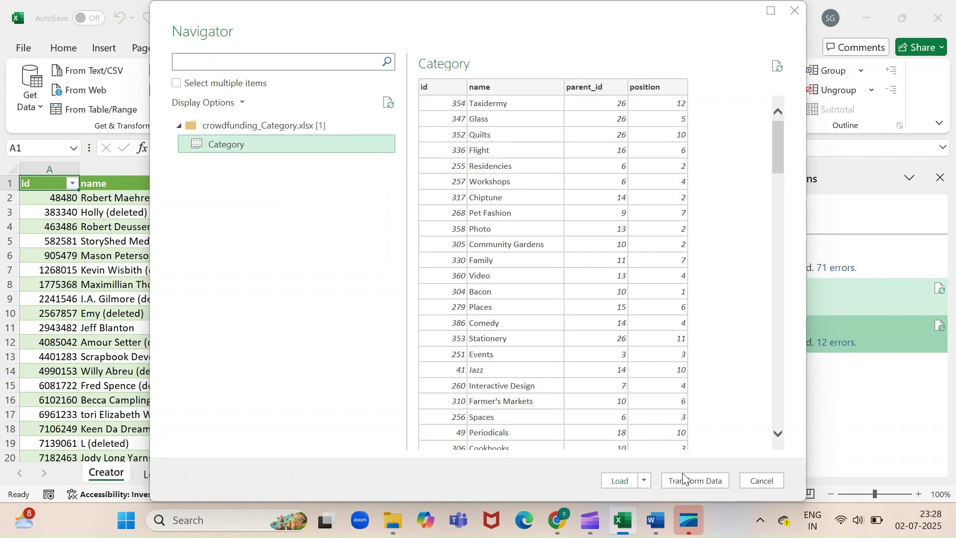
{"action": "left_click", "coordinate": [619, 481]}
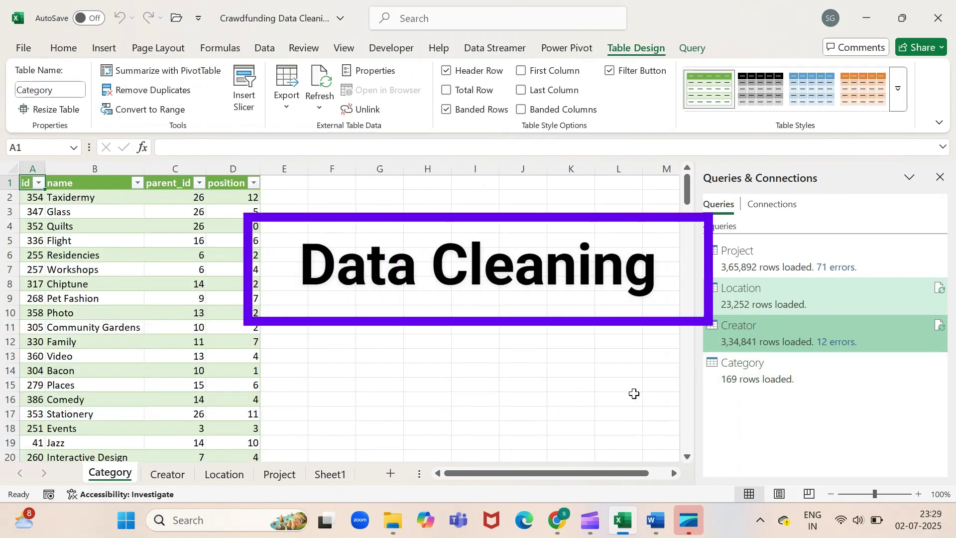
Step: Go to the Project sheet and open its query in the Power Query Editor
{"action": "left_click", "coordinate": [280, 474]}
{"action": "left_click", "coordinate": [695, 48]}
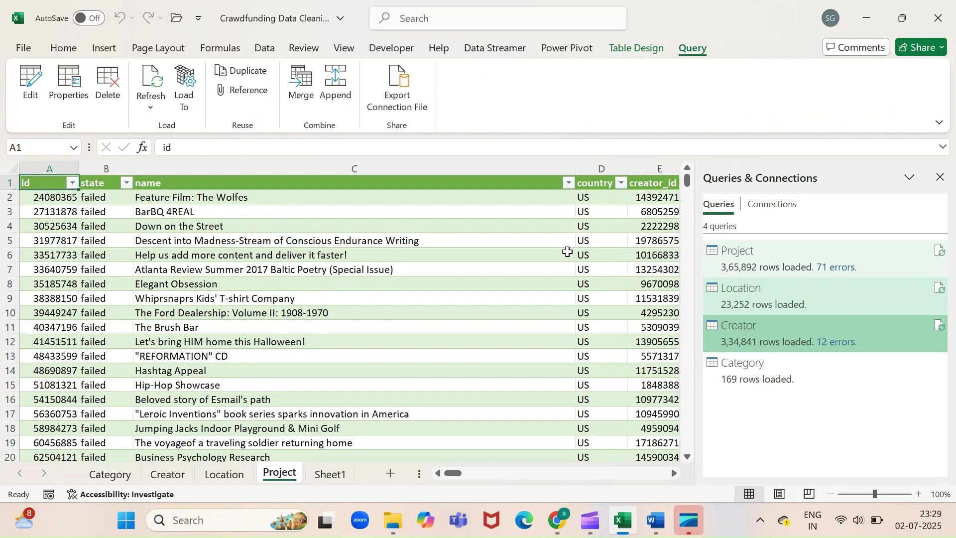
{"action": "scroll", "coordinate": [498, 213], "scroll_direction": "right", "scroll_amount": 2}
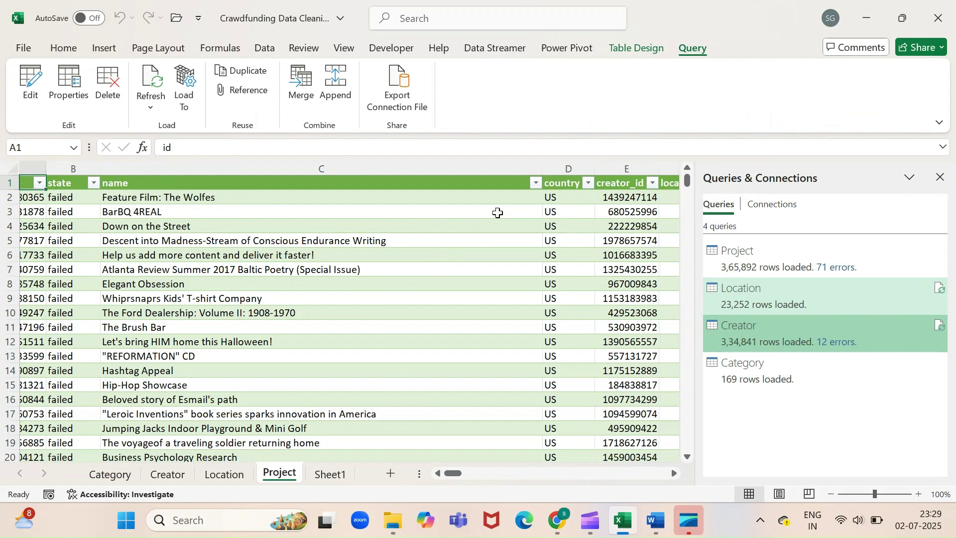
{"action": "scroll", "coordinate": [498, 213], "scroll_direction": "left", "scroll_amount": 2}
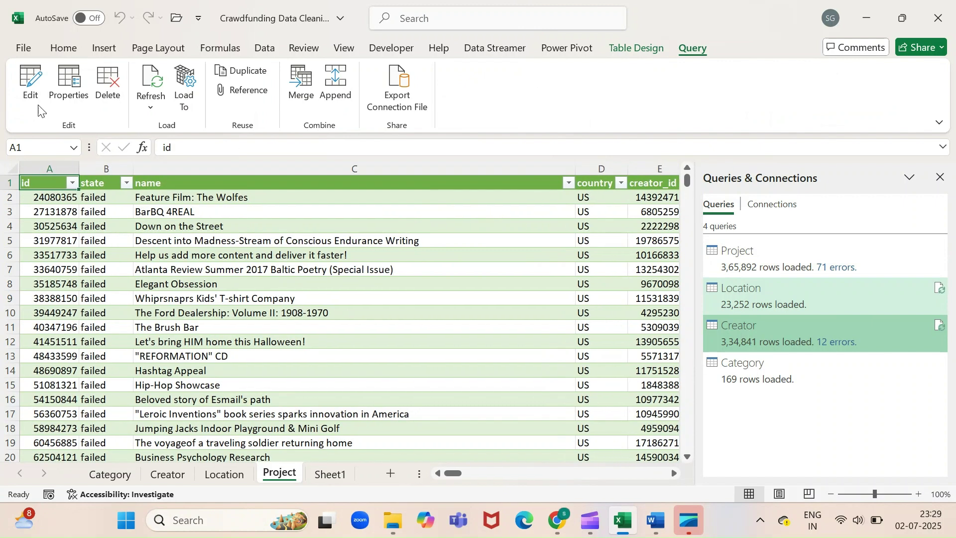
{"action": "left_click", "coordinate": [26, 86]}
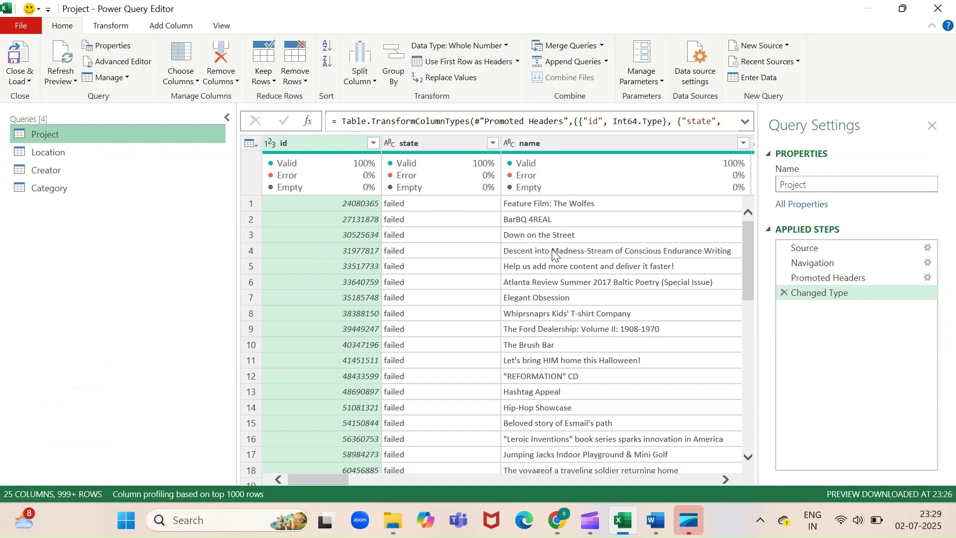
{"action": "scroll", "coordinate": [554, 255], "scroll_direction": "right", "scroll_amount": 1}
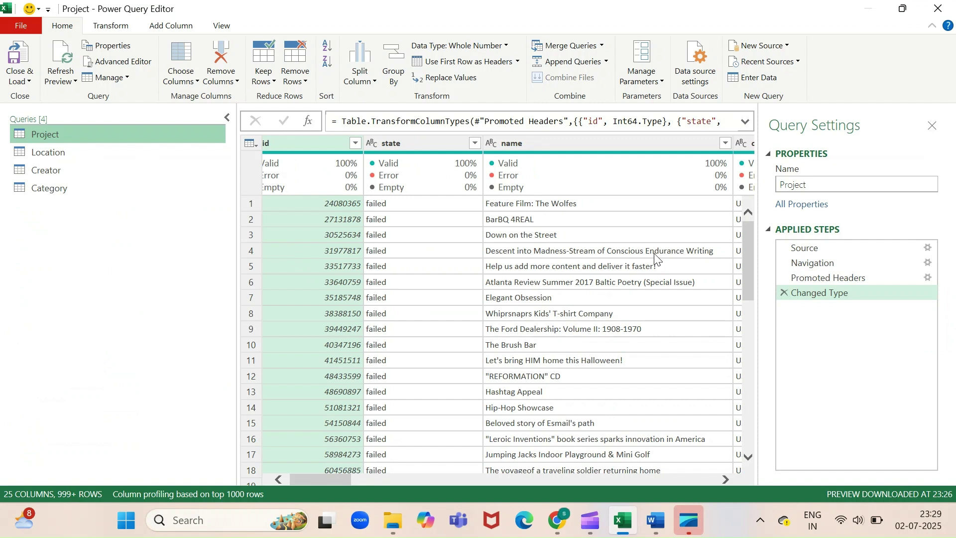
{"action": "scroll", "coordinate": [598, 227], "scroll_direction": "right", "scroll_amount": 4}
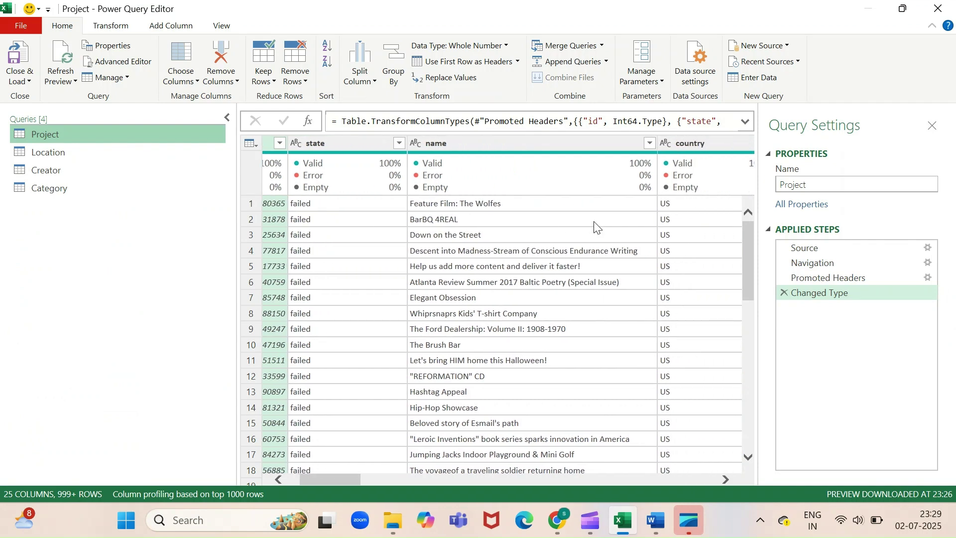
{"action": "mouse_move", "coordinate": [707, 181]}
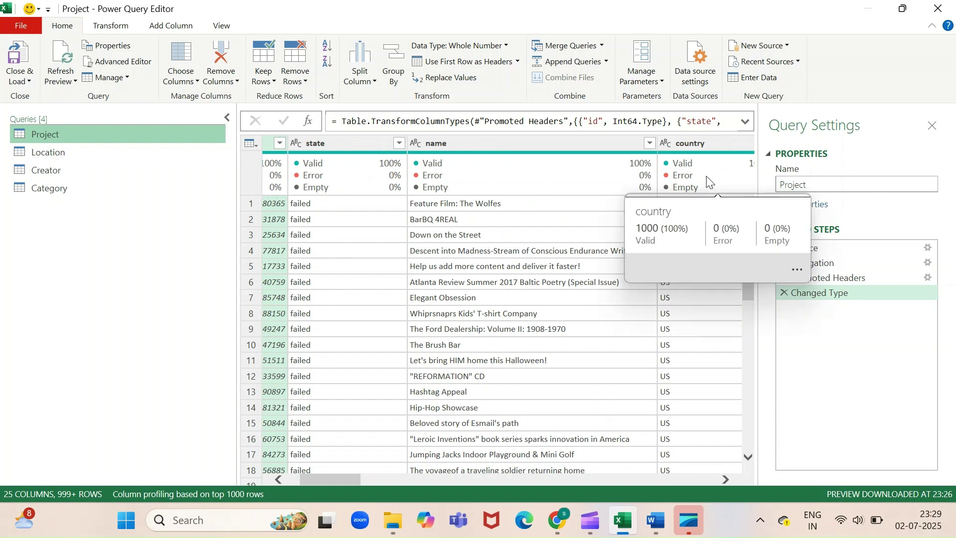
{"action": "left_click_drag", "start_coordinate": [319, 478], "coordinate": [349, 479]}
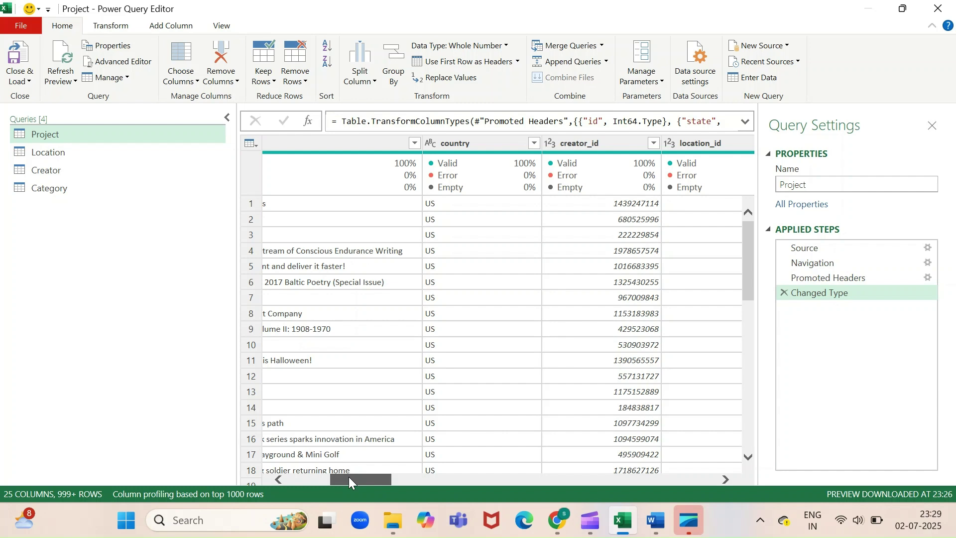
{"action": "left_click_drag", "start_coordinate": [349, 477], "coordinate": [384, 476]}
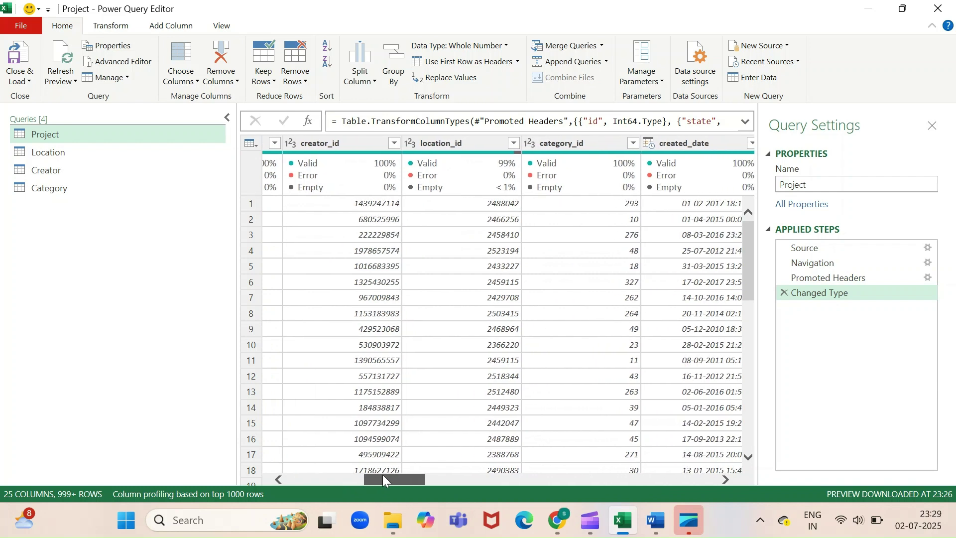
{"action": "left_click_drag", "start_coordinate": [383, 474], "coordinate": [405, 477]}
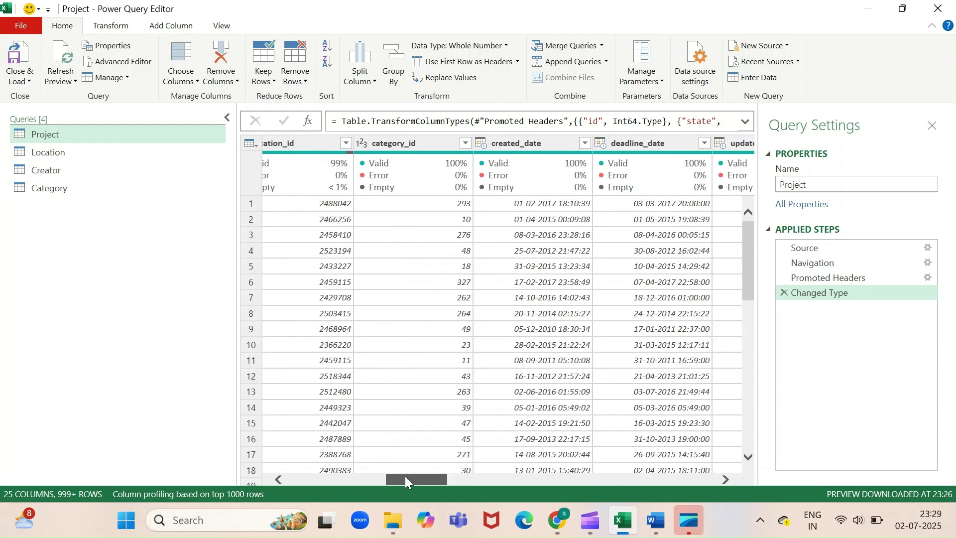
{"action": "left_click_drag", "start_coordinate": [404, 478], "coordinate": [428, 477]}
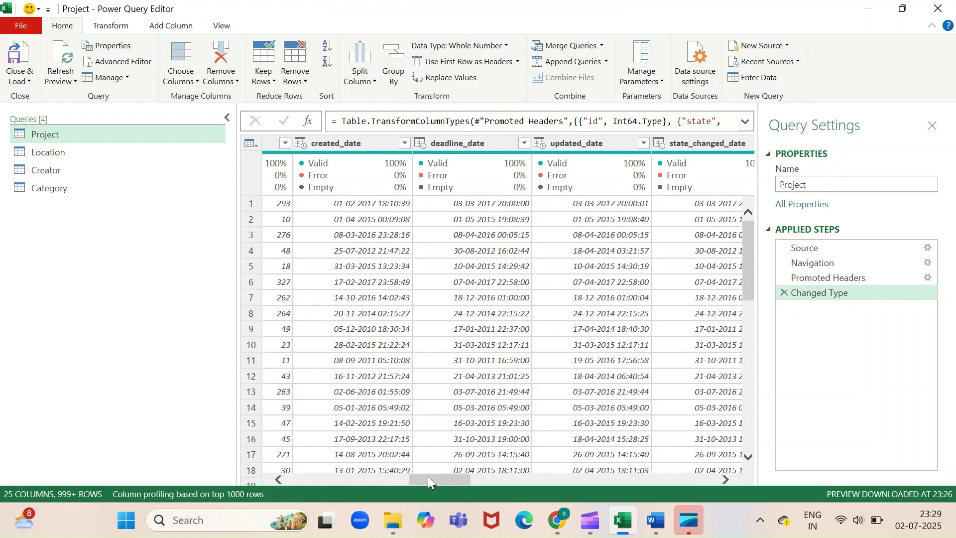
{"action": "left_click_drag", "start_coordinate": [422, 477], "coordinate": [464, 483]}
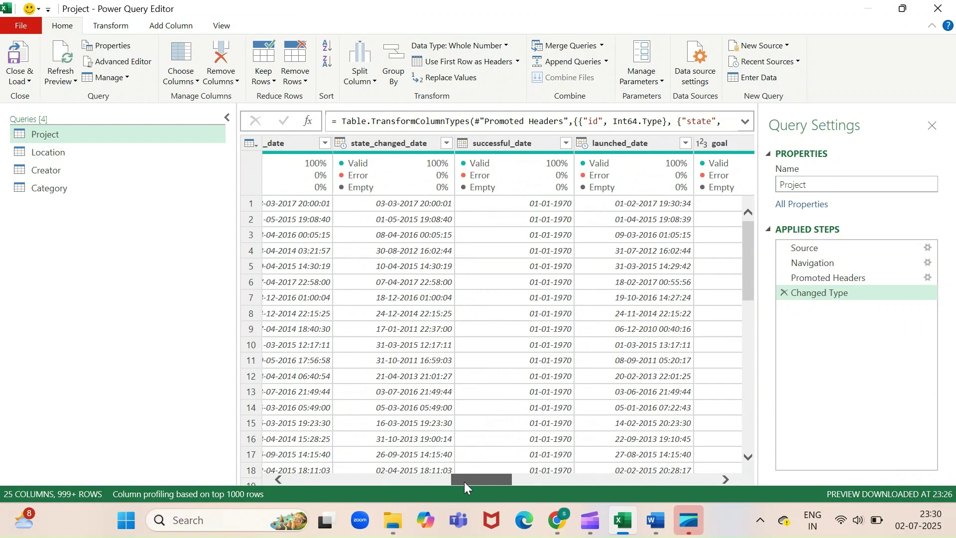
{"action": "left_click_drag", "start_coordinate": [464, 482], "coordinate": [469, 483]}
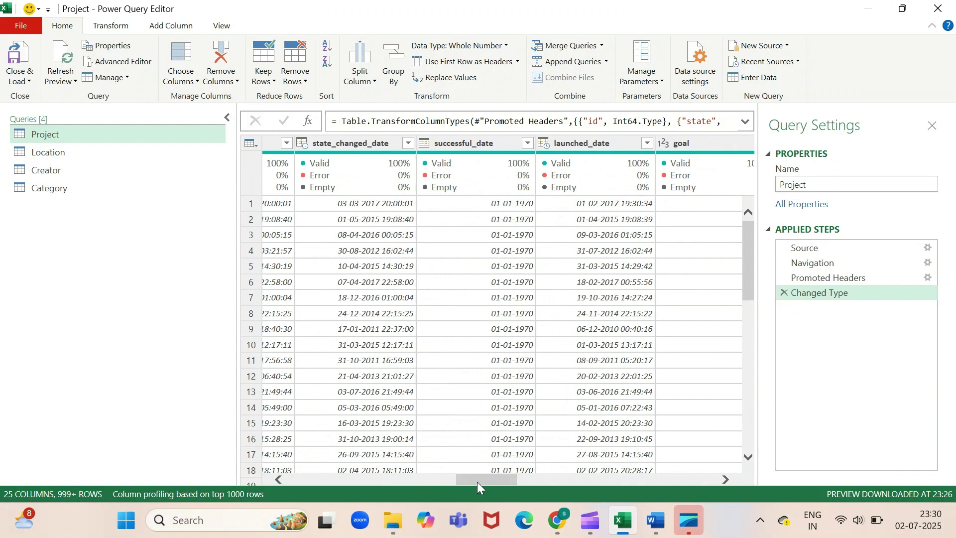
{"action": "left_click_drag", "start_coordinate": [483, 480], "coordinate": [297, 467]}
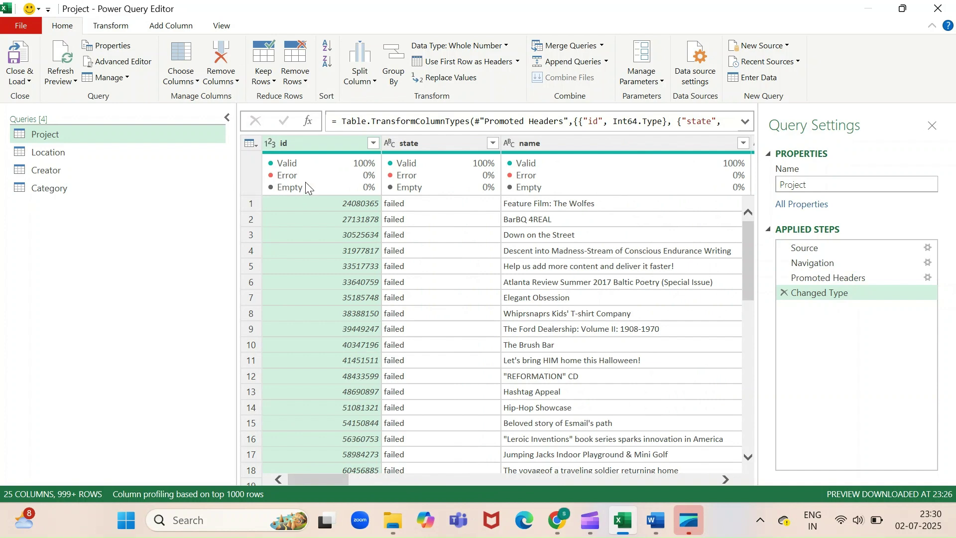
{"action": "mouse_move", "coordinate": [623, 175]}
{"action": "mouse_move", "coordinate": [568, 175]}
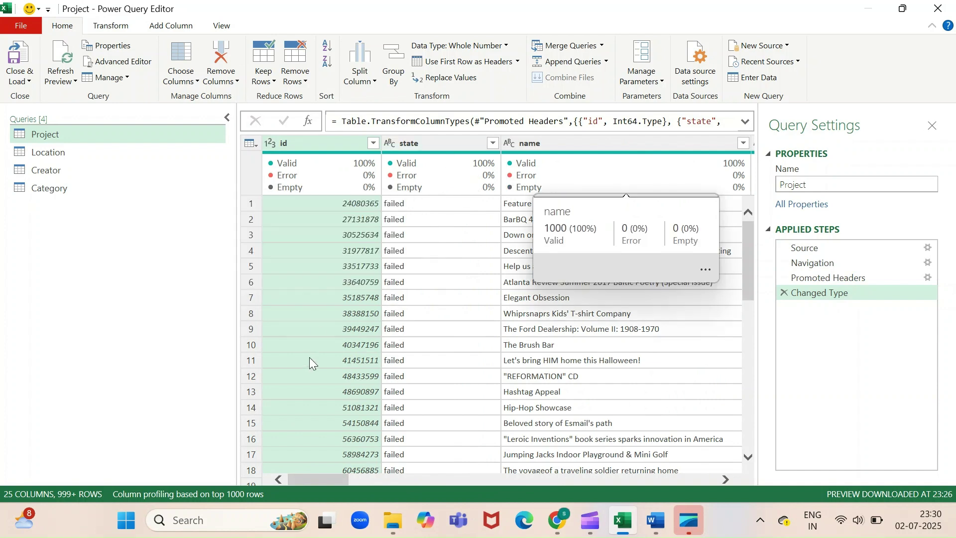
{"action": "left_click_drag", "start_coordinate": [328, 481], "coordinate": [388, 482]}
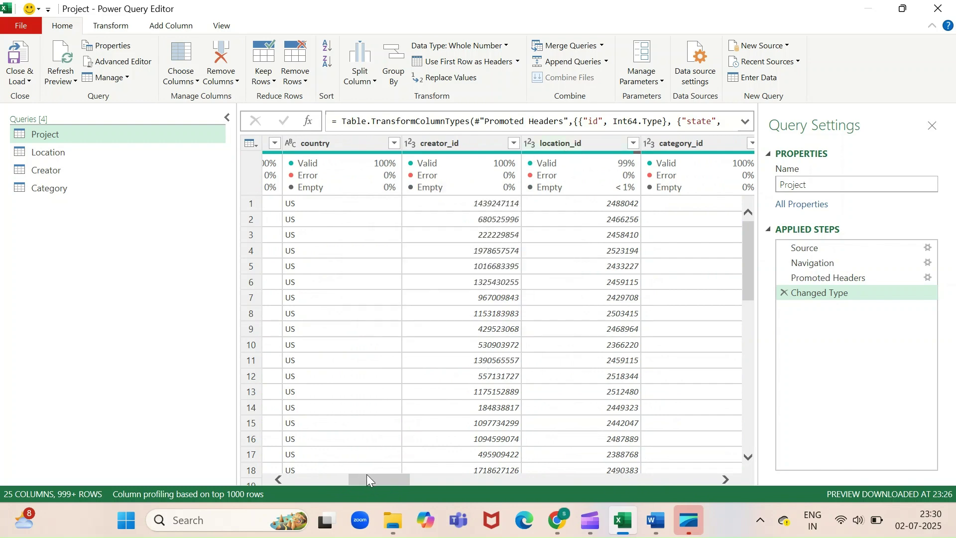
{"action": "mouse_move", "coordinate": [371, 475]}
{"action": "left_mouse_down"}
{"action": "mouse_move", "coordinate": [659, 474]}
{"action": "mouse_move", "coordinate": [619, 485]}
{"action": "mouse_move", "coordinate": [679, 476]}
{"action": "left_mouse_up"}
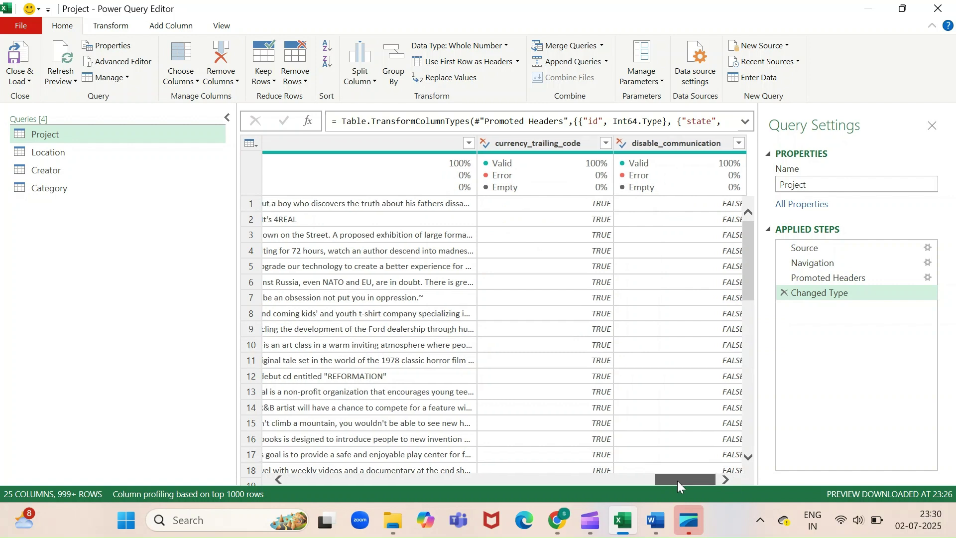
{"action": "left_click_drag", "start_coordinate": [677, 481], "coordinate": [481, 502]}
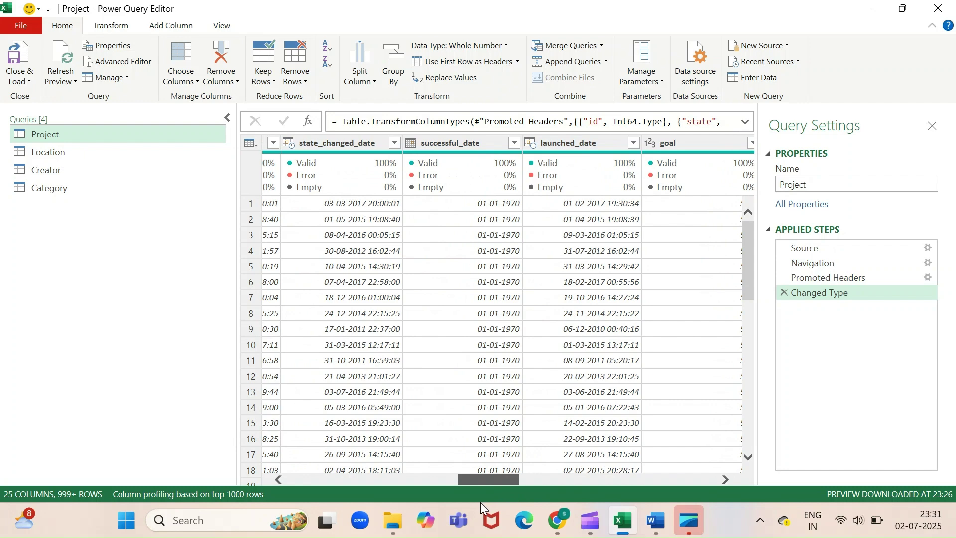
{"action": "mouse_move", "coordinate": [480, 502]}
{"action": "left_mouse_down"}
{"action": "mouse_move", "coordinate": [421, 519]}
{"action": "mouse_move", "coordinate": [381, 516]}
{"action": "left_mouse_up"}
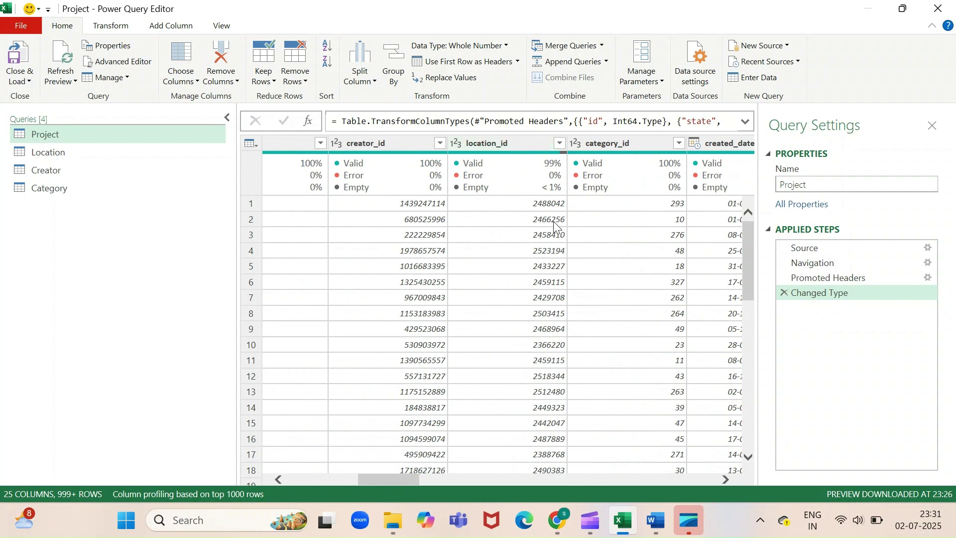
Step: Replace null values in the location_id column with 0
{"action": "right_click", "coordinate": [517, 143]}
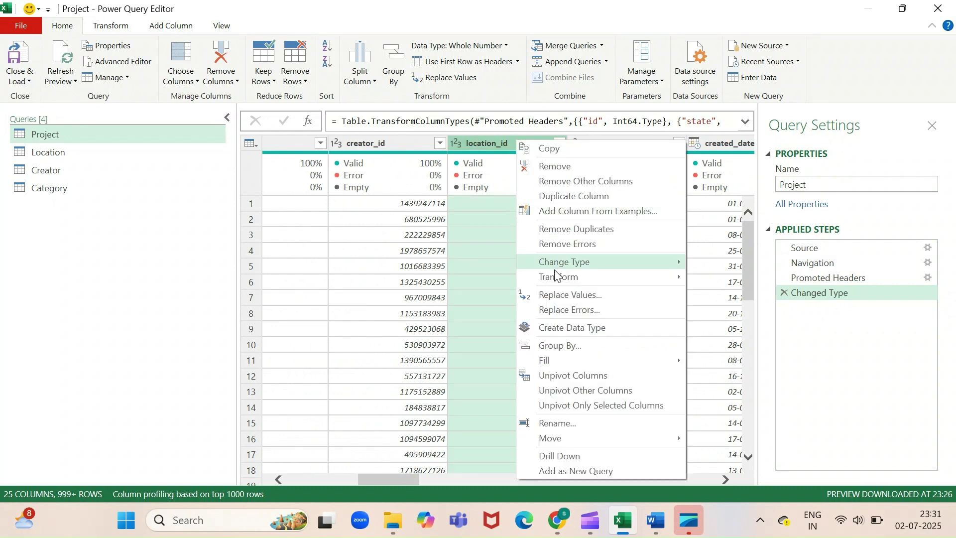
{"action": "left_click", "coordinate": [560, 295]}
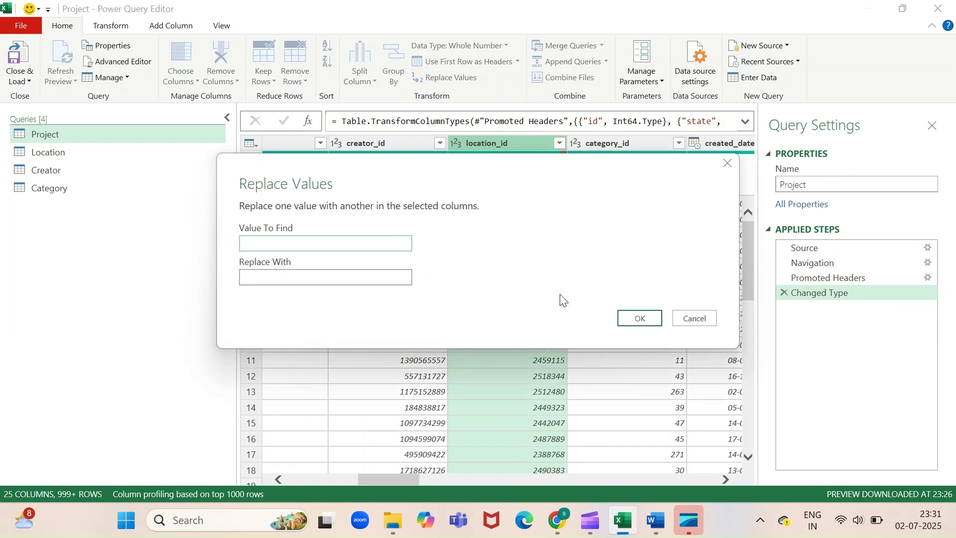
{"action": "type", "text": "nul"}
{"action": "key", "text": "Tab"}
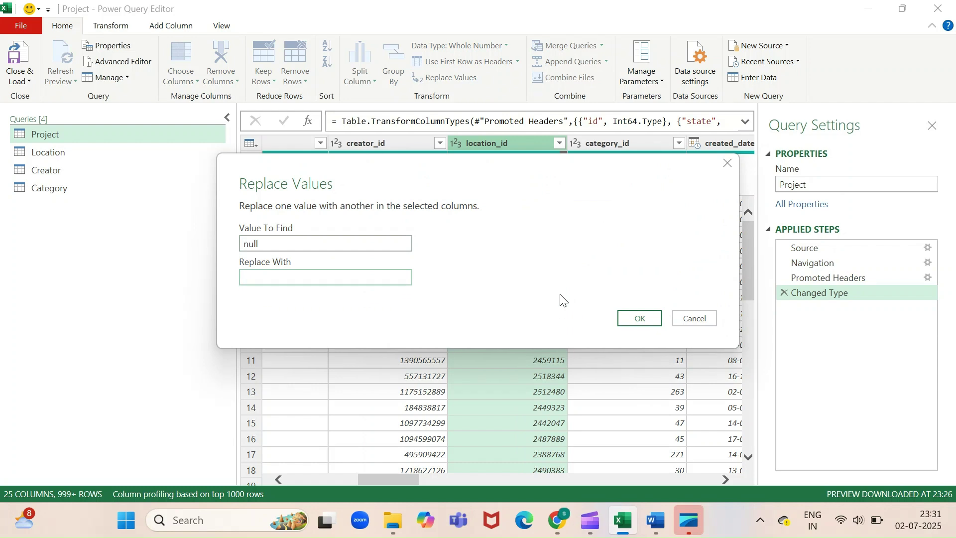
{"action": "type", "text": "0"}
{"action": "left_click", "coordinate": [643, 320]}
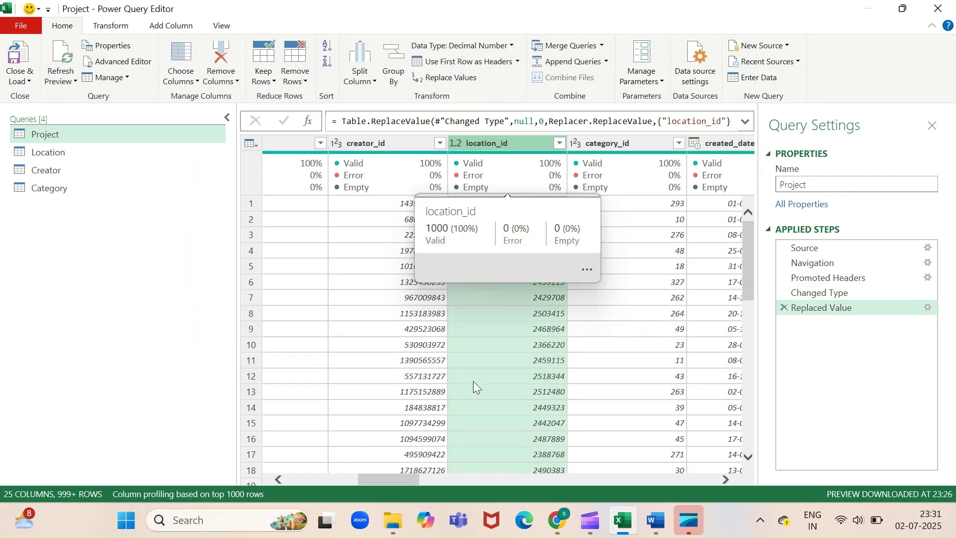
Step: Set the location_id column type back to Whole Number
{"action": "left_click", "coordinate": [454, 143]}
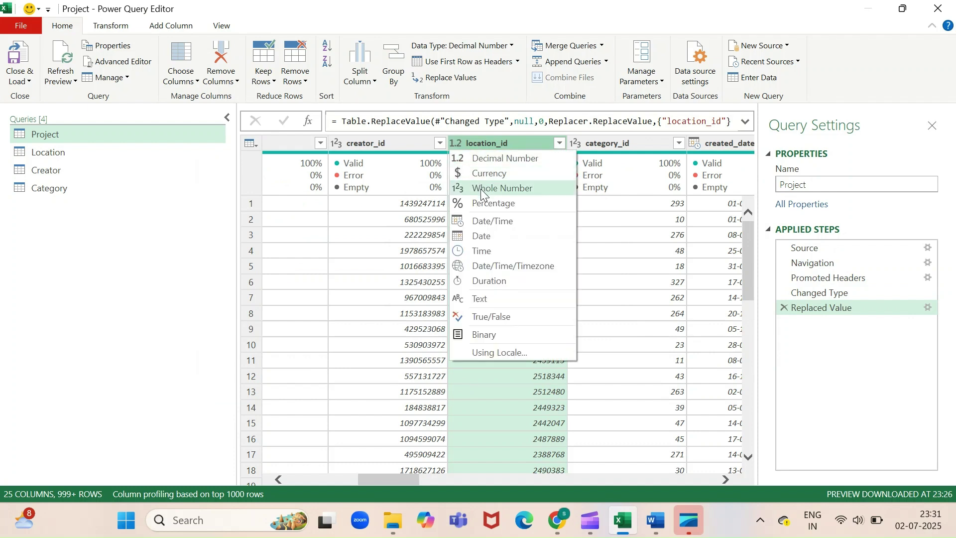
{"action": "left_click", "coordinate": [493, 189]}
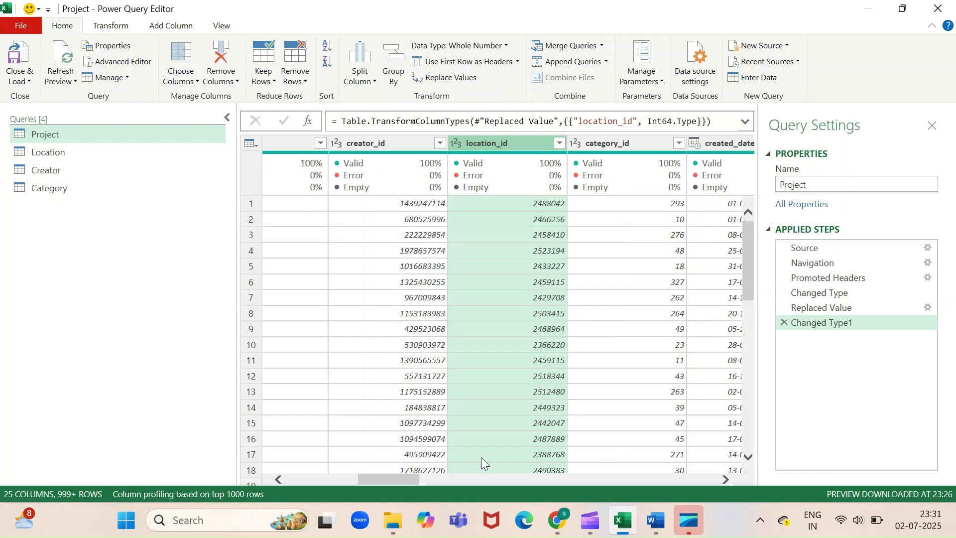
{"action": "left_click_drag", "start_coordinate": [386, 478], "coordinate": [310, 483]}
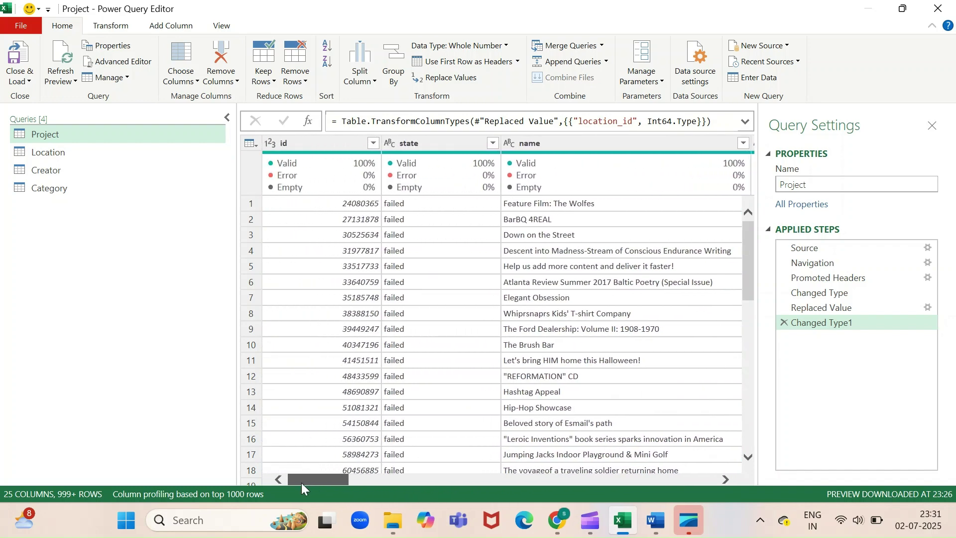
Step: In the Location query, remove the empty localized_name column, leaving 8 columns
{"action": "left_click", "coordinate": [50, 155]}
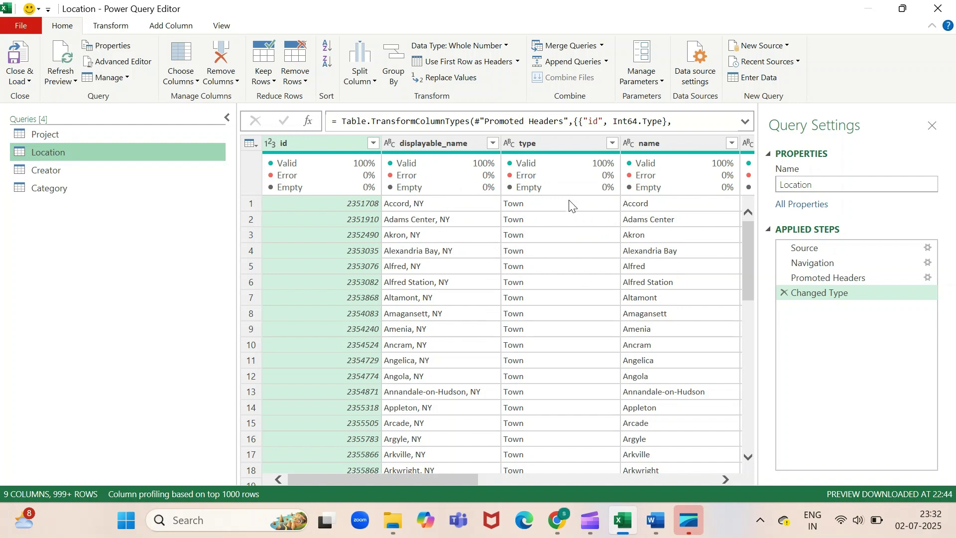
{"action": "left_click_drag", "start_coordinate": [438, 483], "coordinate": [682, 494]}
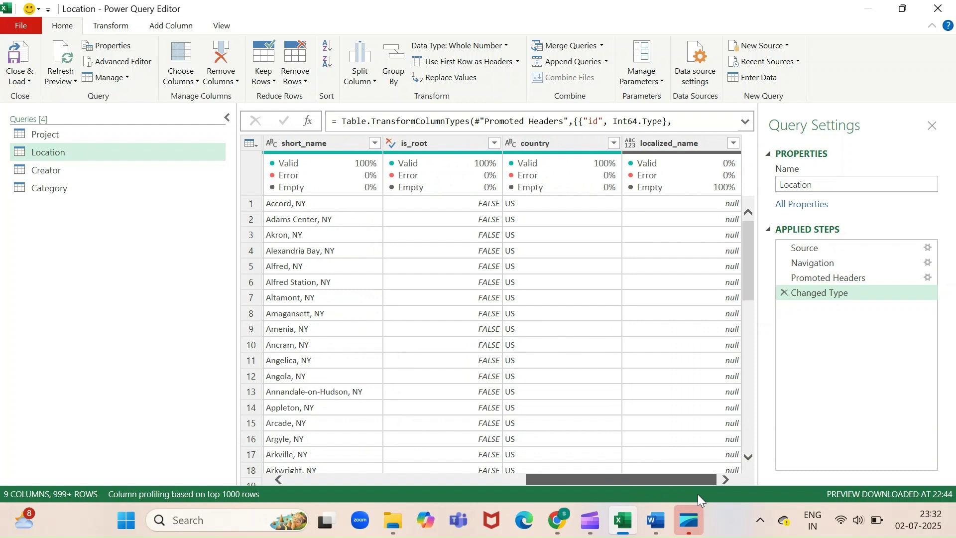
{"action": "left_click", "coordinate": [683, 144]}
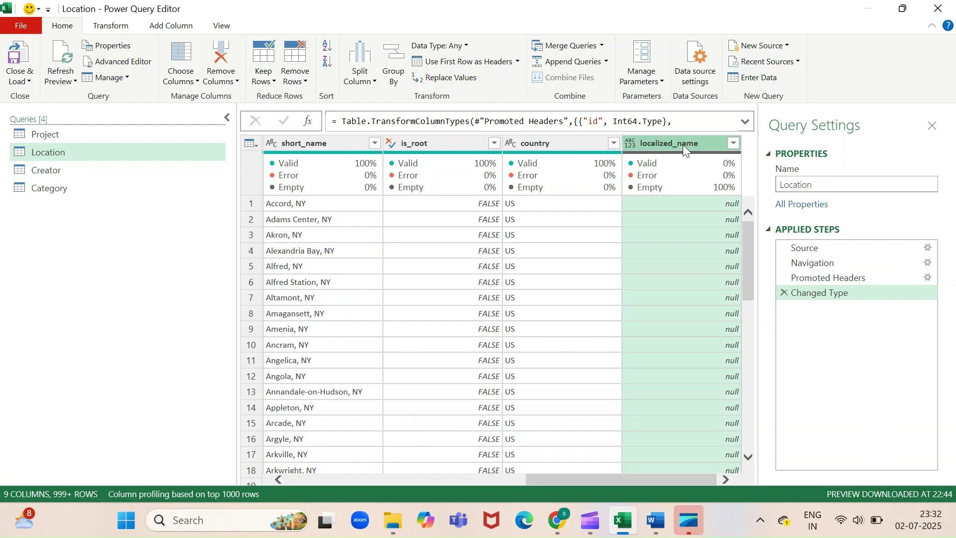
{"action": "right_click", "coordinate": [686, 149]}
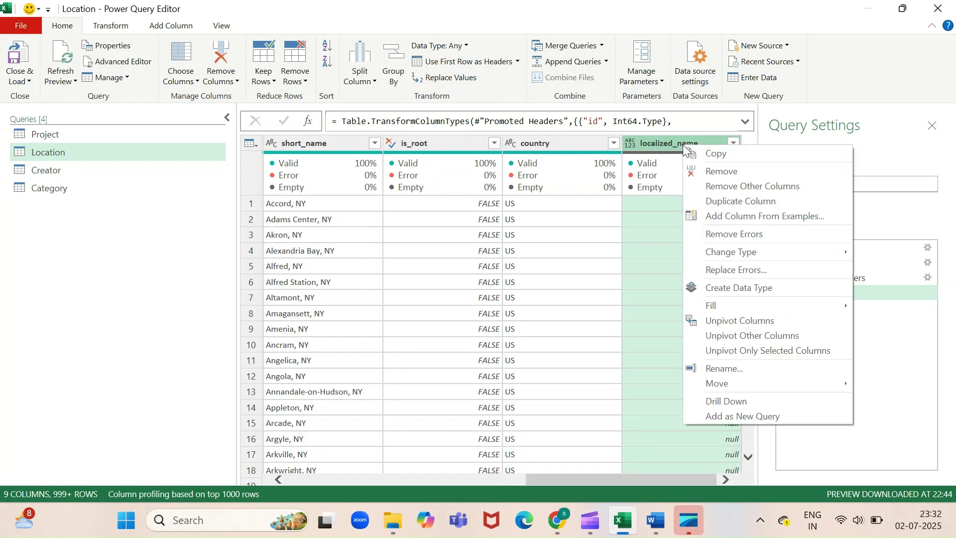
{"action": "left_click", "coordinate": [725, 172]}
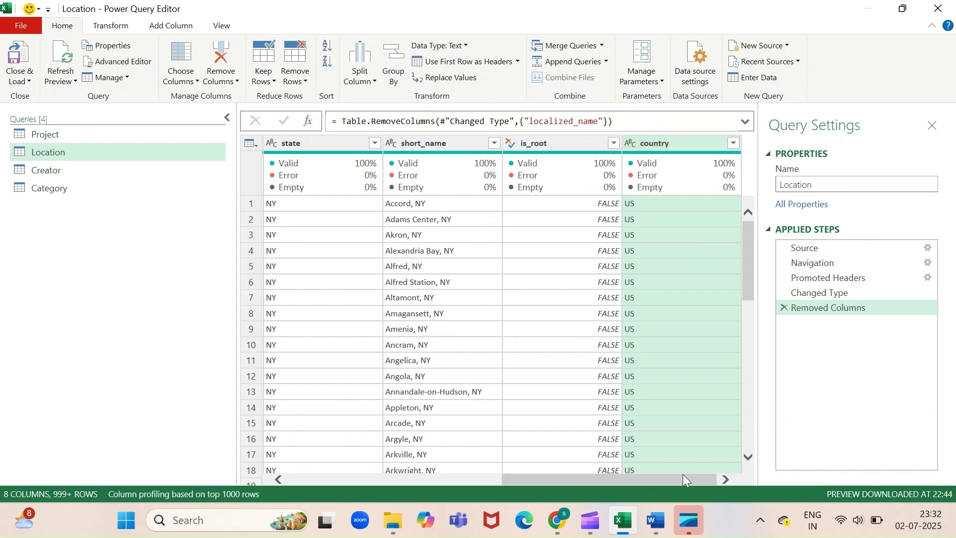
{"action": "left_click_drag", "start_coordinate": [687, 482], "coordinate": [473, 486]}
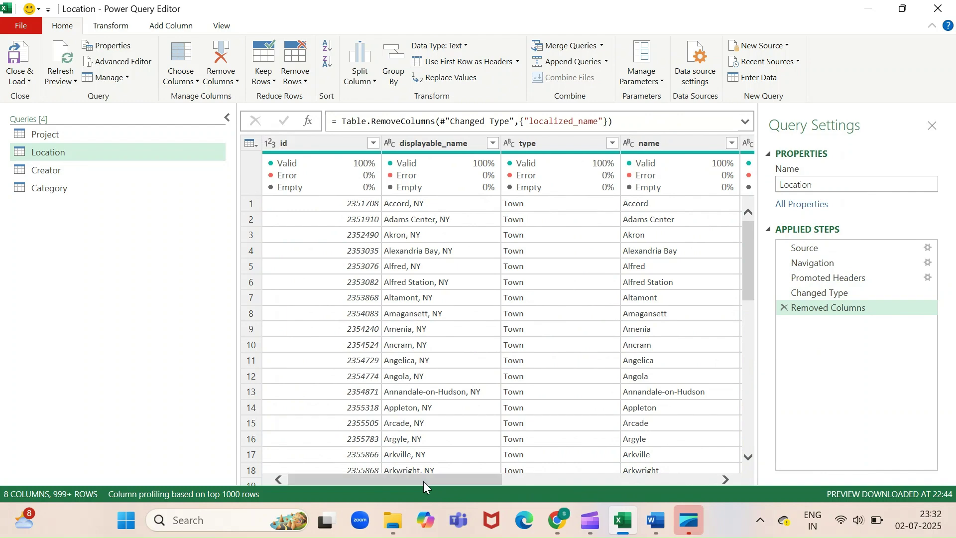
Step: Remove the empty chosen_currency column from the Creator query, then view the Category query
{"action": "left_click", "coordinate": [53, 172]}
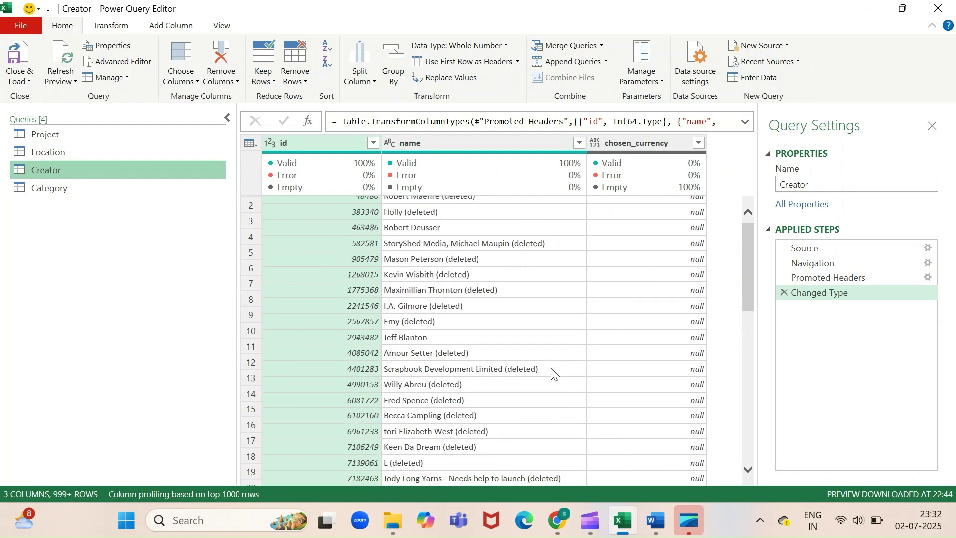
{"action": "right_click", "coordinate": [653, 145]}
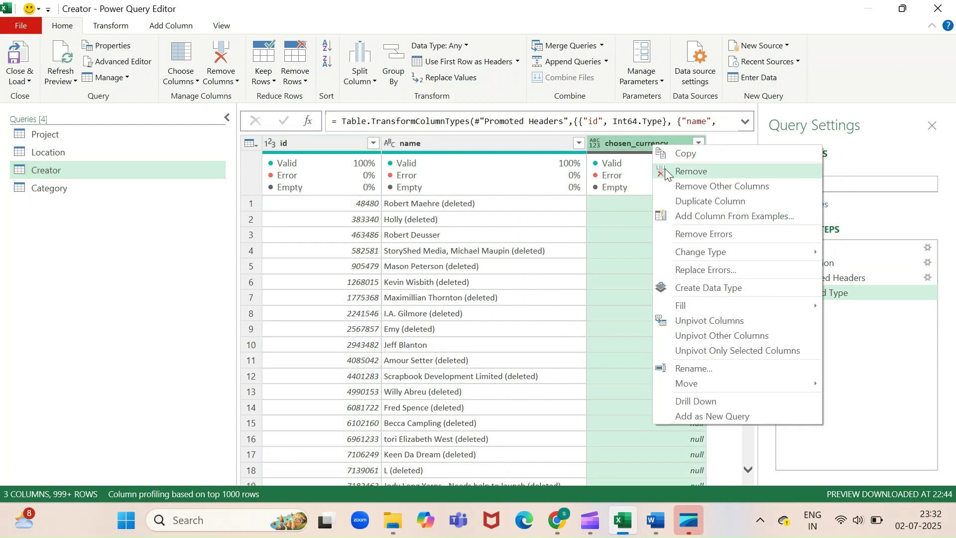
{"action": "left_click", "coordinate": [665, 171]}
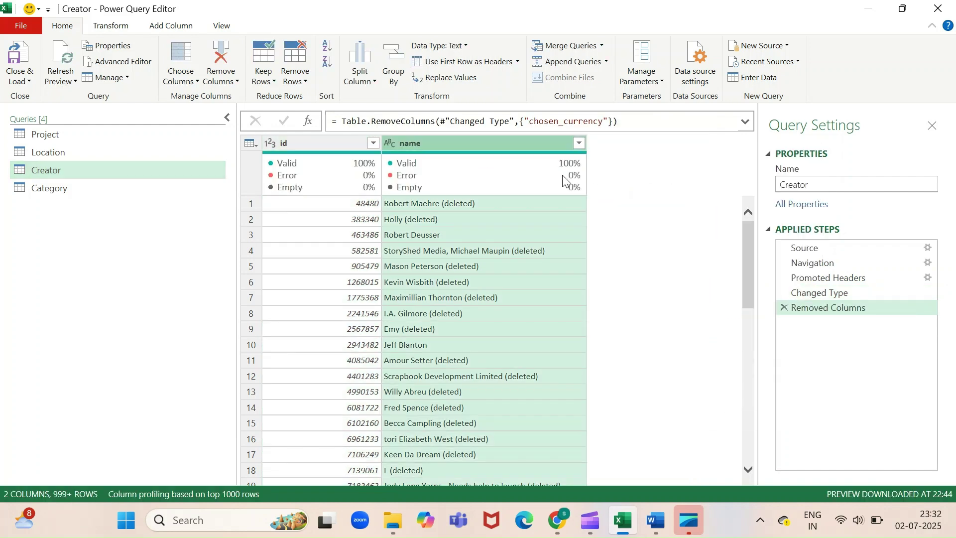
{"action": "left_click", "coordinate": [62, 192]}
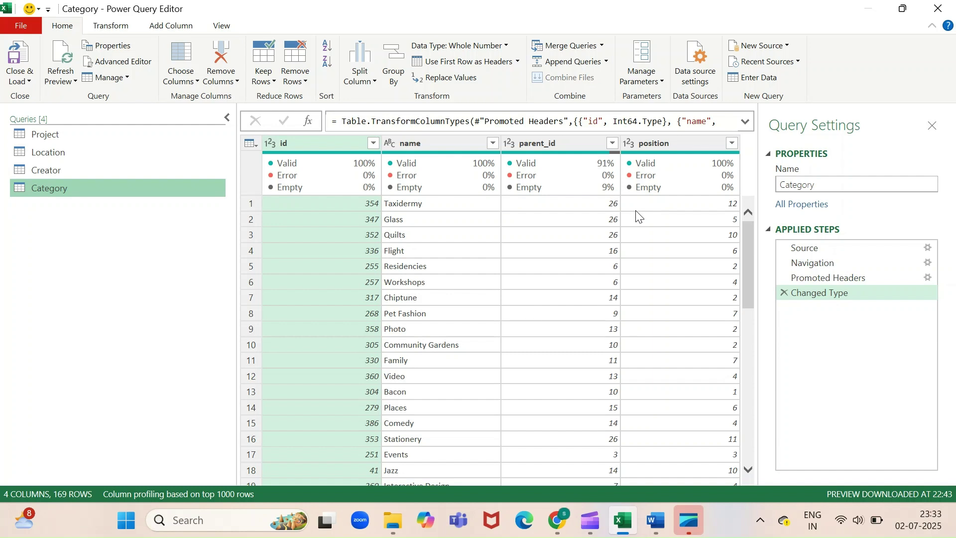
Step: Replace null with 0 in Category's parent_id column and set its type to Whole Number
{"action": "left_click", "coordinate": [583, 142]}
{"action": "right_click", "coordinate": [584, 141]}
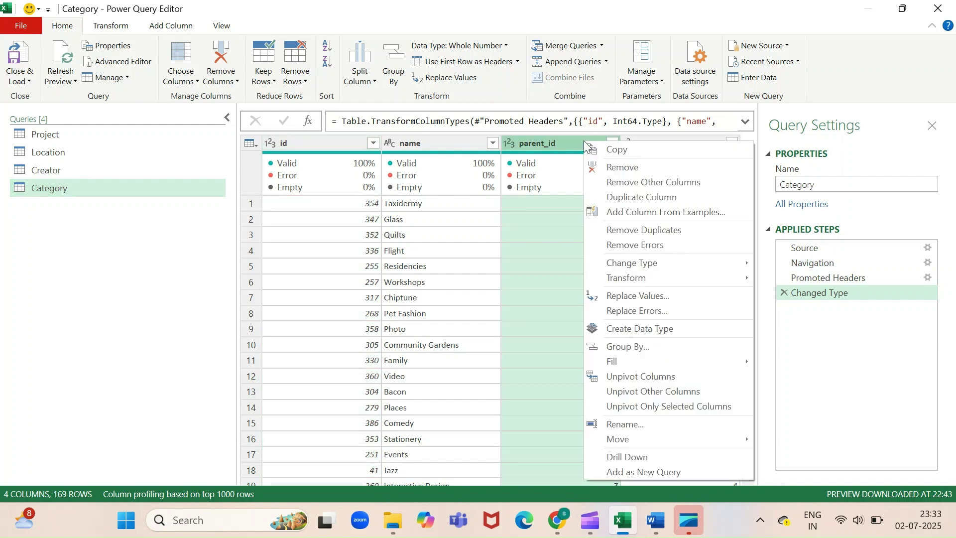
{"action": "left_click", "coordinate": [651, 299]}
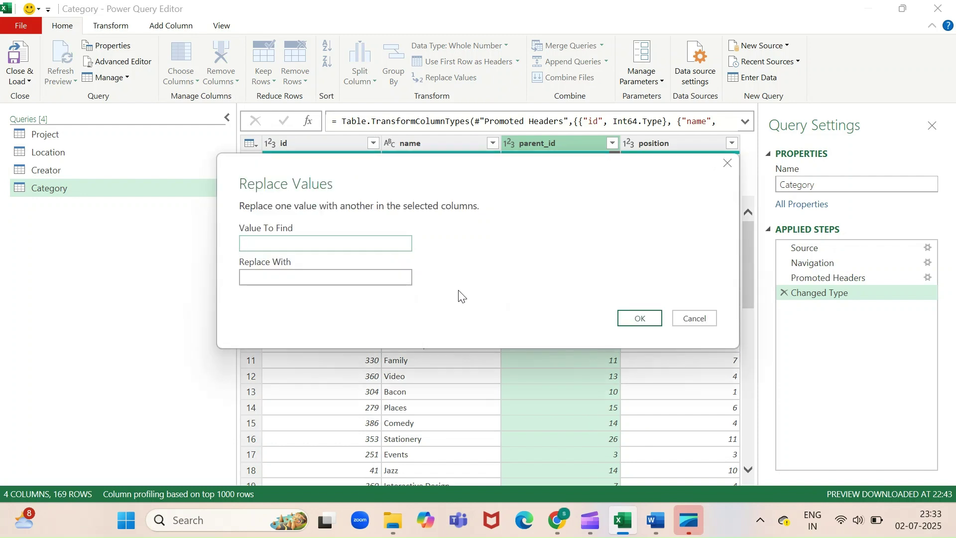
{"action": "type", "text": "null"}
{"action": "key", "text": "Tab"}
{"action": "type", "text": "0"}
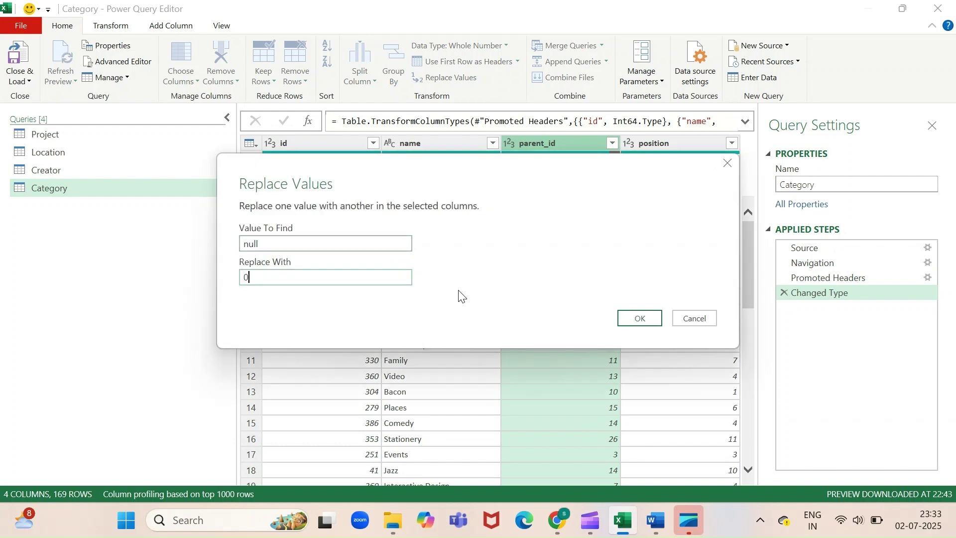
{"action": "left_click", "coordinate": [638, 320]}
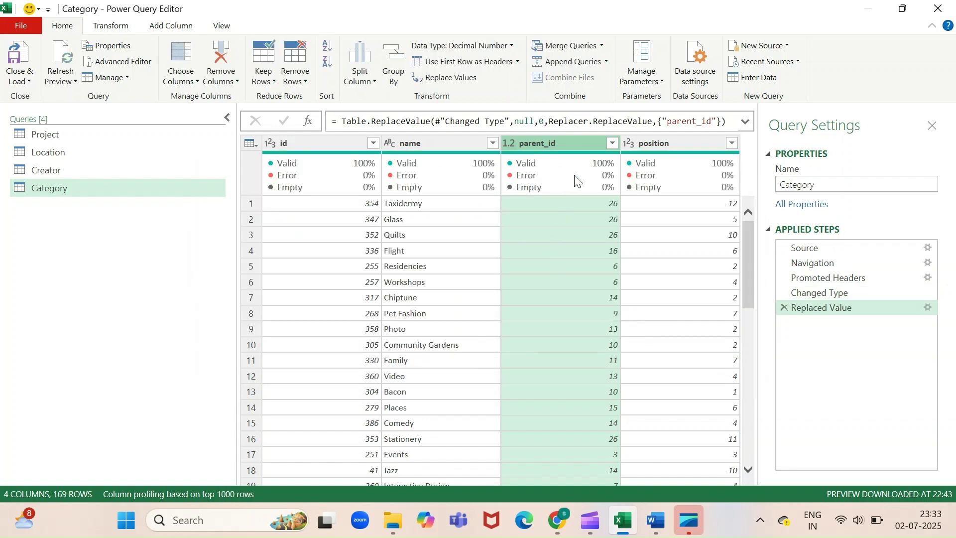
{"action": "left_click", "coordinate": [509, 144]}
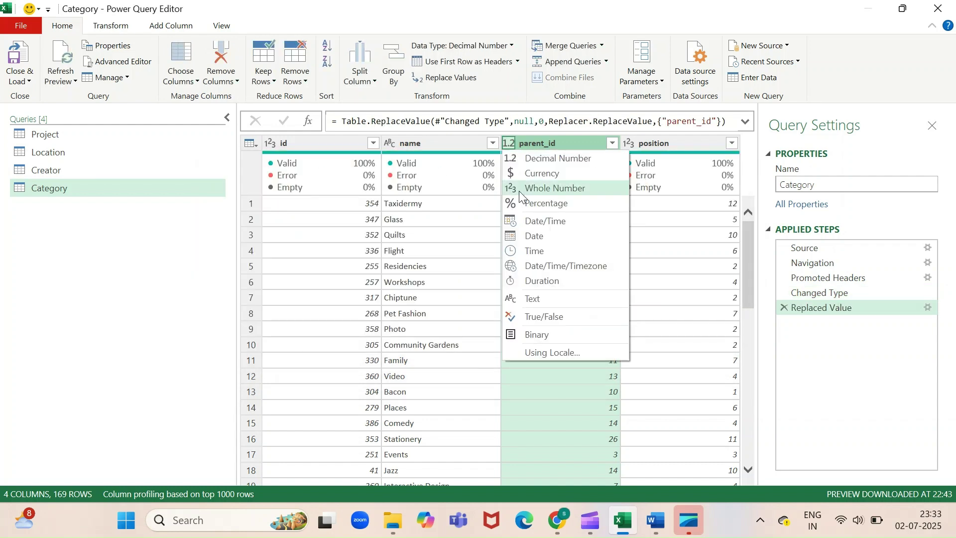
{"action": "left_click", "coordinate": [524, 190]}
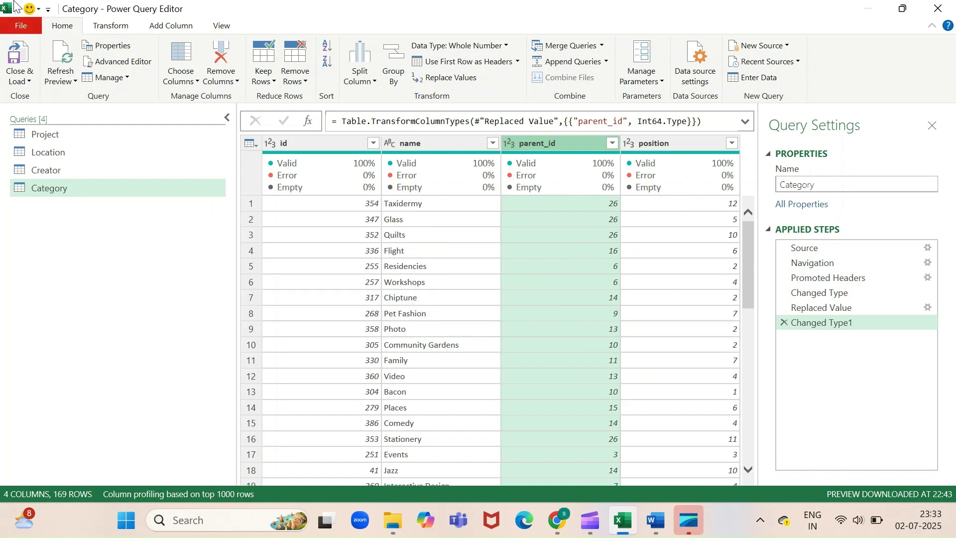
Step: Load the Category query into the workbook and check the Location, Creator and Category sheets
{"action": "left_click", "coordinate": [18, 81]}
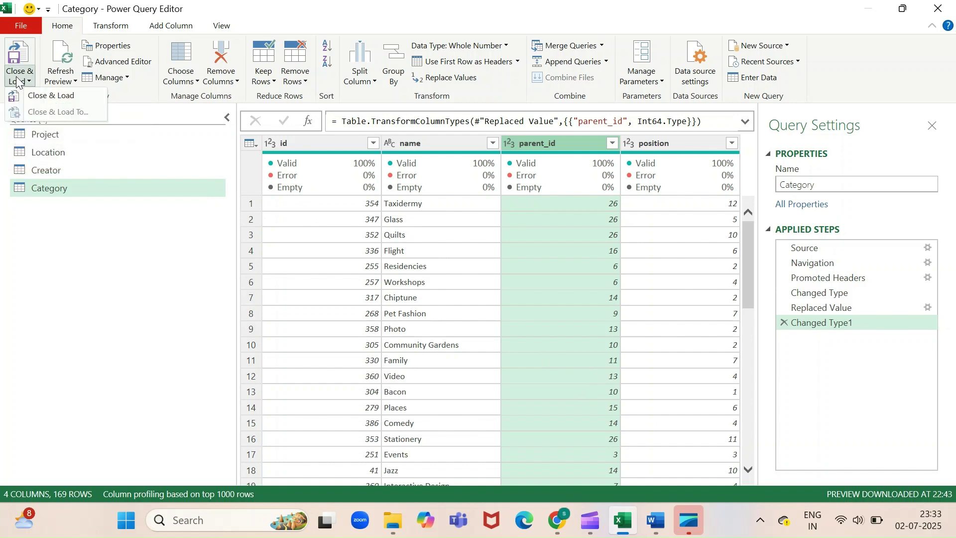
{"action": "left_click", "coordinate": [18, 57]}
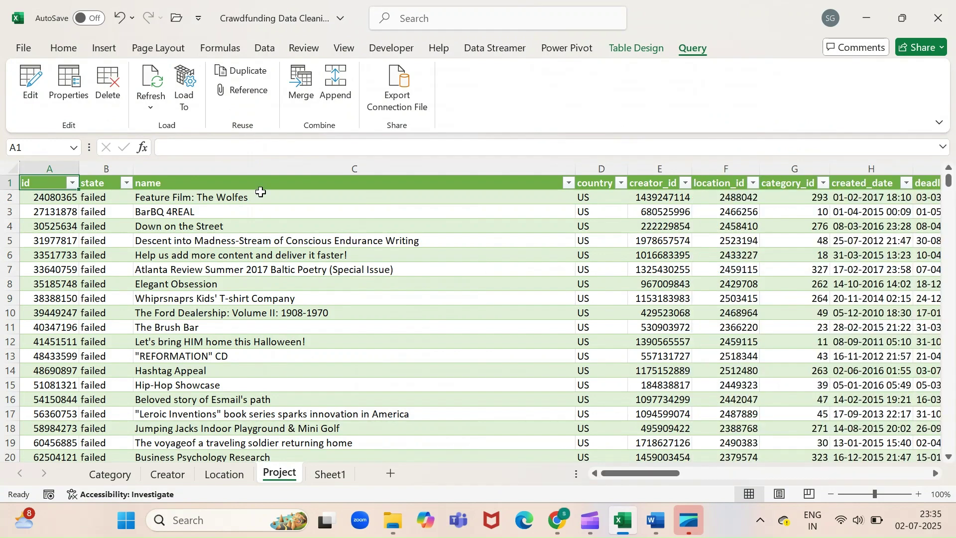
{"action": "left_click", "coordinate": [229, 475]}
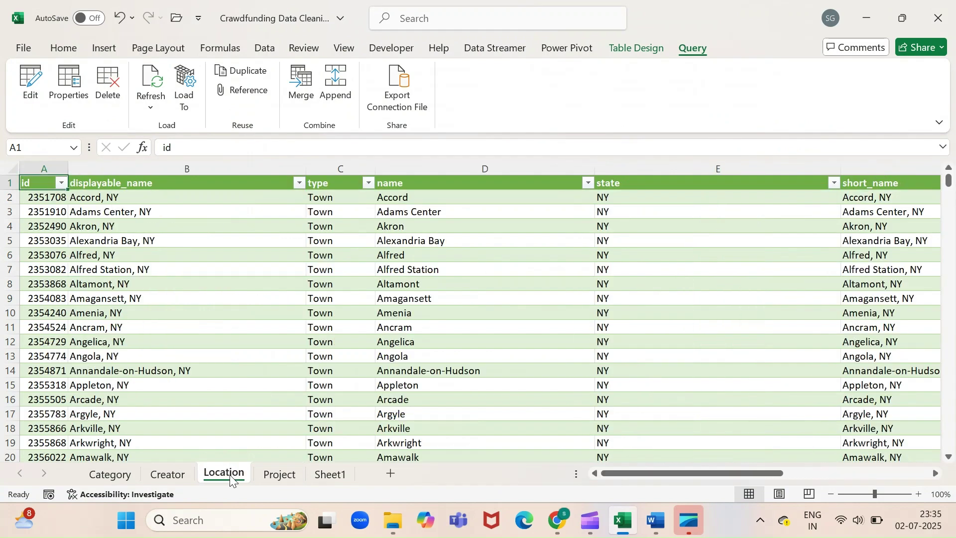
{"action": "left_click", "coordinate": [181, 474]}
{"action": "left_click", "coordinate": [129, 474]}
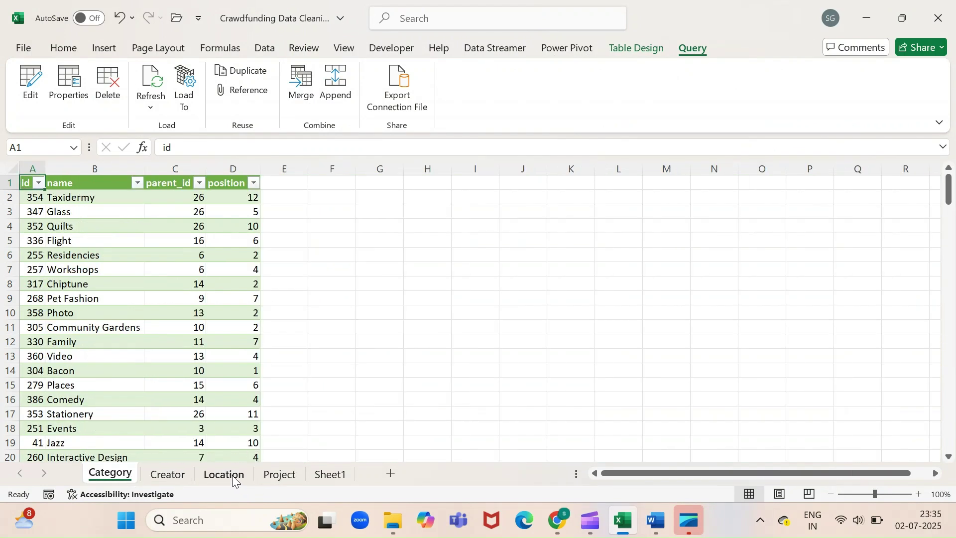
Step: Go back through Creator and Location to the Project sheet and show the Power Pivot commands
{"action": "left_click", "coordinate": [170, 474]}
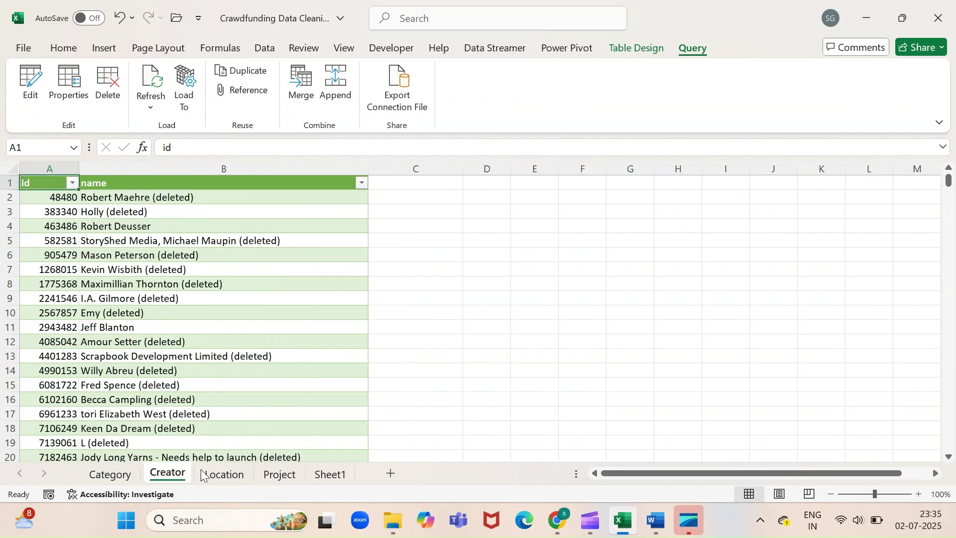
{"action": "left_click", "coordinate": [219, 474]}
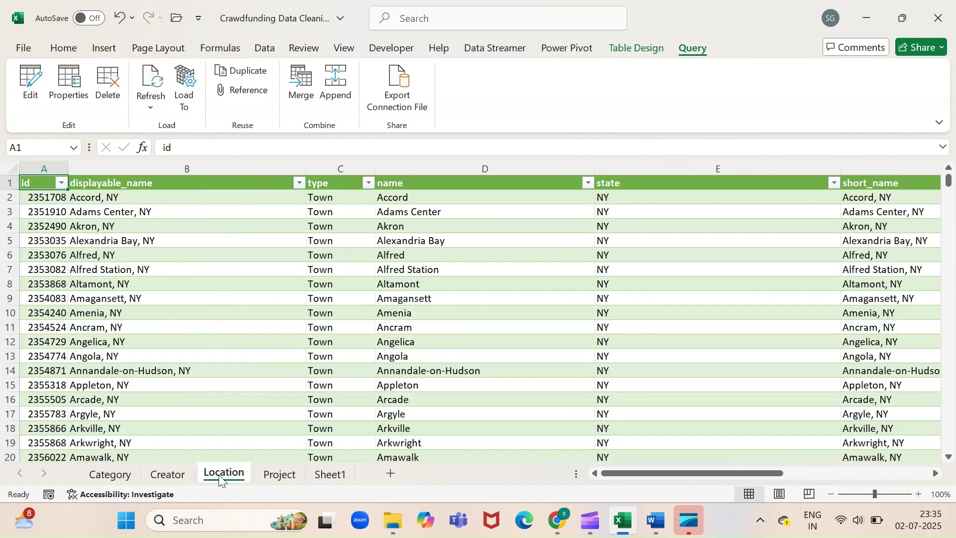
{"action": "left_click", "coordinate": [281, 475]}
{"action": "left_click", "coordinate": [569, 52]}
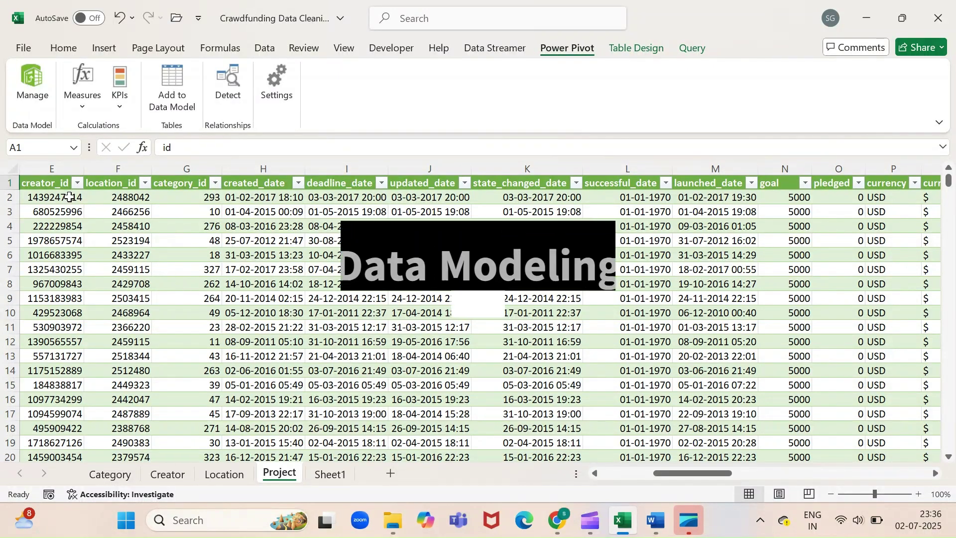
Step: Select the full Project table and add it to the data model (365,892 records)
{"action": "left_click", "coordinate": [46, 184]}
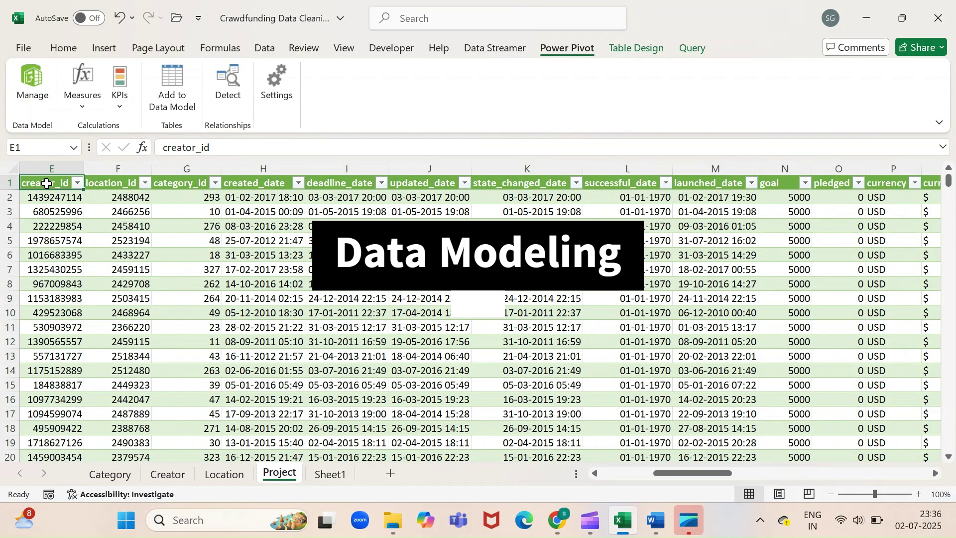
{"action": "key", "text": "ctrl+shift+End"}
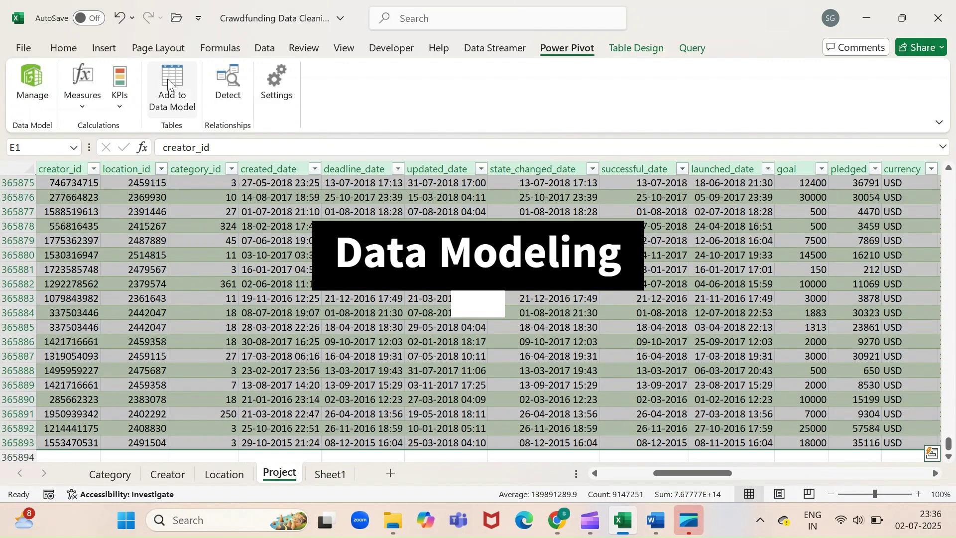
{"action": "left_click", "coordinate": [168, 83]}
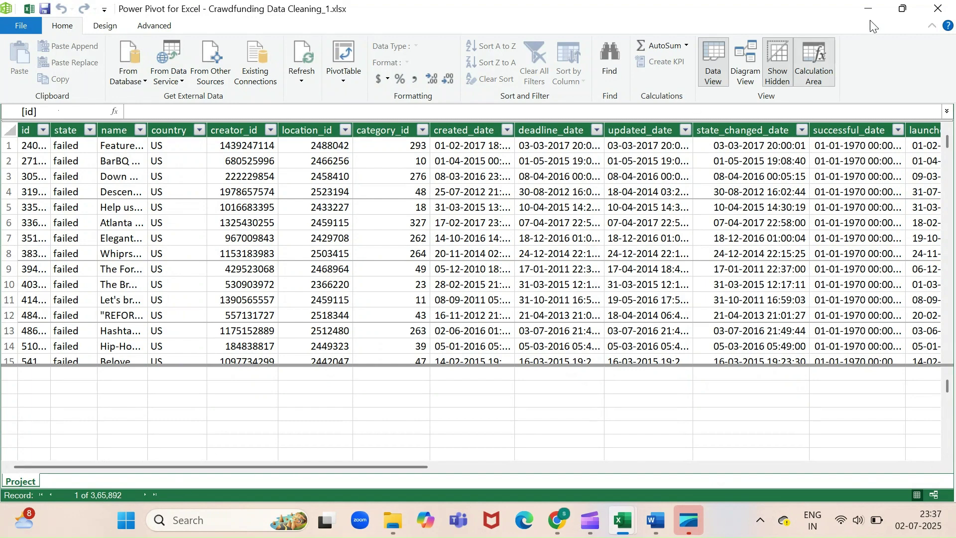
{"action": "left_click", "coordinate": [925, 20]}
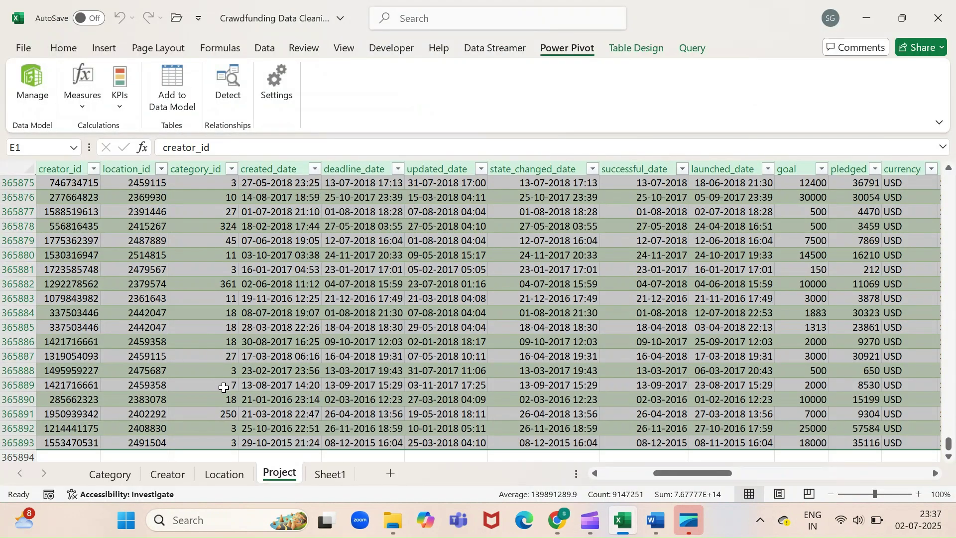
{"action": "left_click", "coordinate": [224, 474]}
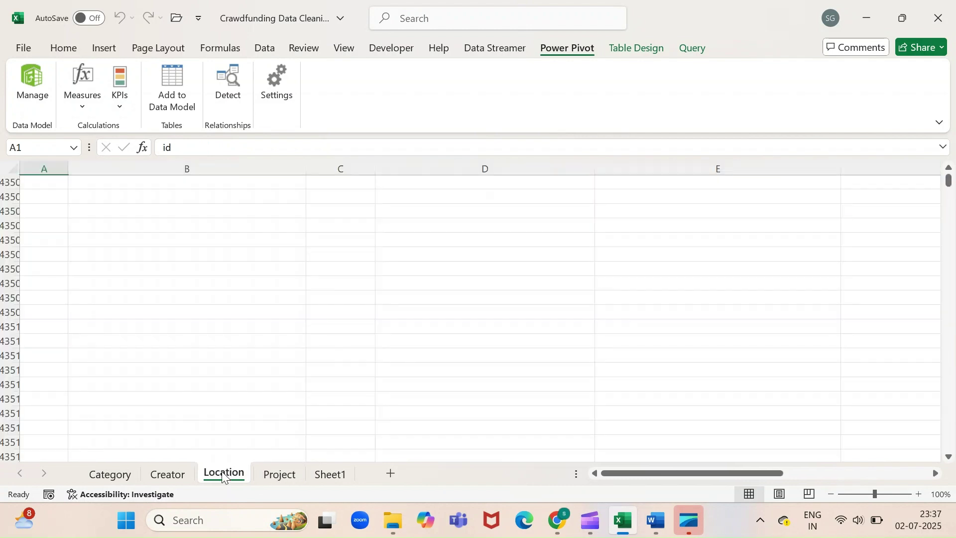
Step: Select the entire Location table from its first cell and add it to the data model (23,252 records)
{"action": "left_click", "coordinate": [122, 324]}
{"action": "key", "text": "ctrl+Up"}
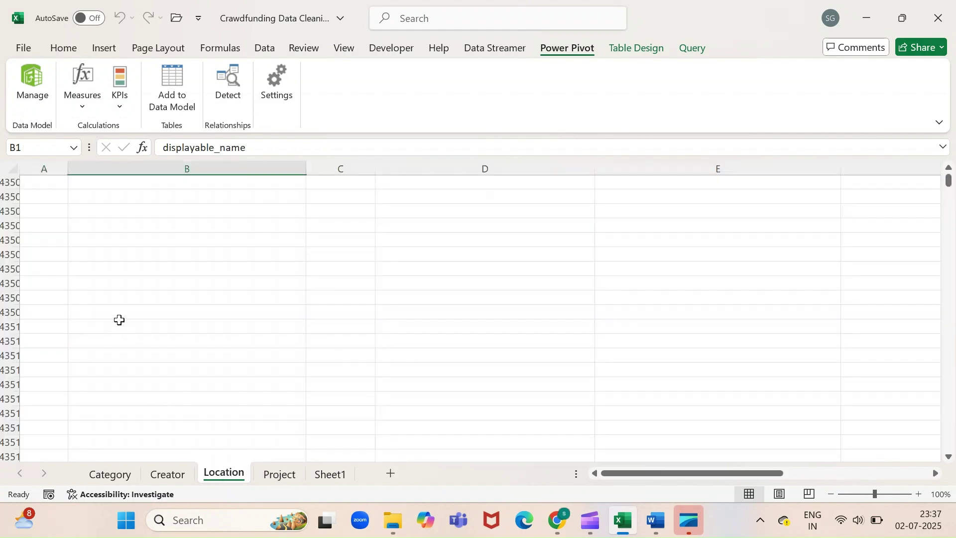
{"action": "key", "text": "Left"}
{"action": "key", "text": "Down"}
{"action": "key", "text": "Down"}
{"action": "key", "text": "Down"}
{"action": "key", "text": "Down"}
{"action": "key", "text": "Down"}
{"action": "key", "text": "Down"}
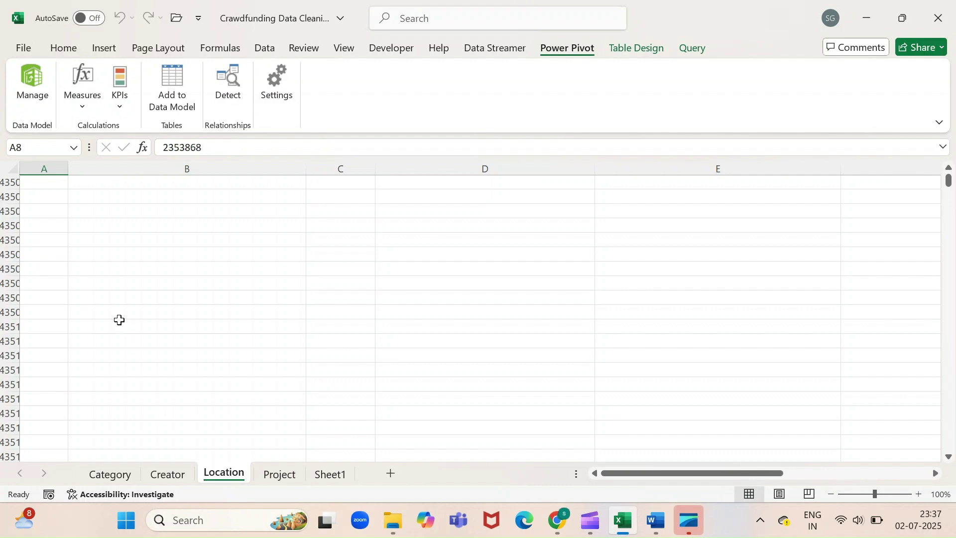
{"action": "key", "text": "Up"}
{"action": "key", "text": "Up"}
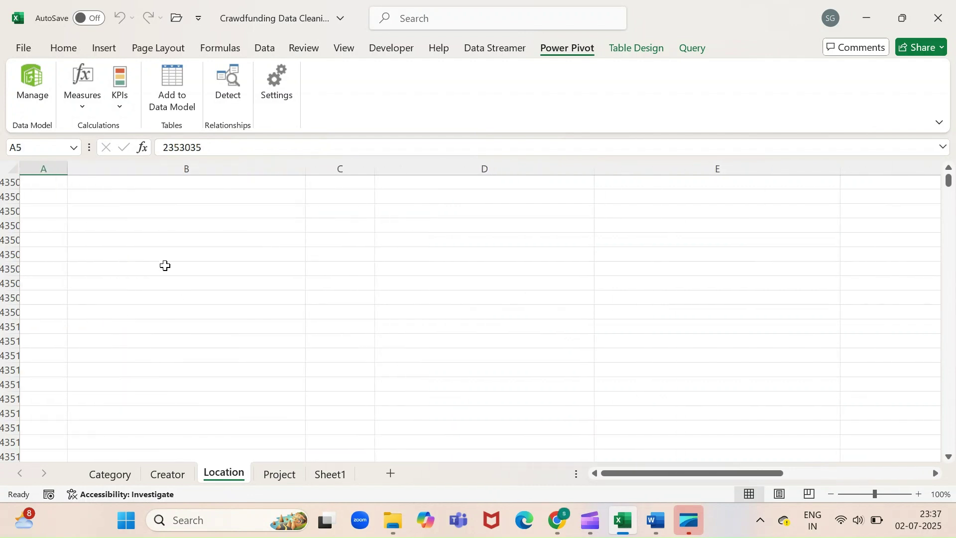
{"action": "left_click", "coordinate": [108, 233]}
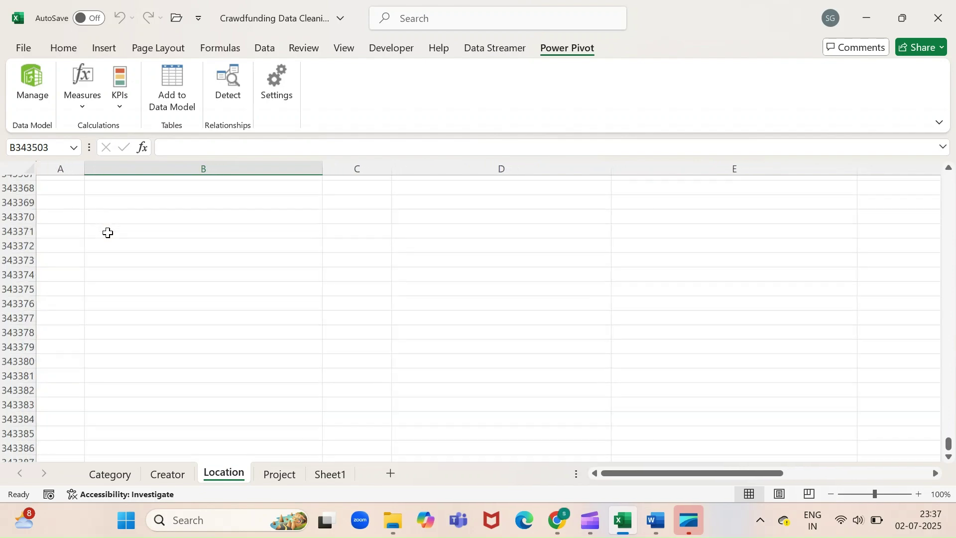
{"action": "left_click", "coordinate": [112, 244]}
{"action": "key", "text": "ctrl+Up"}
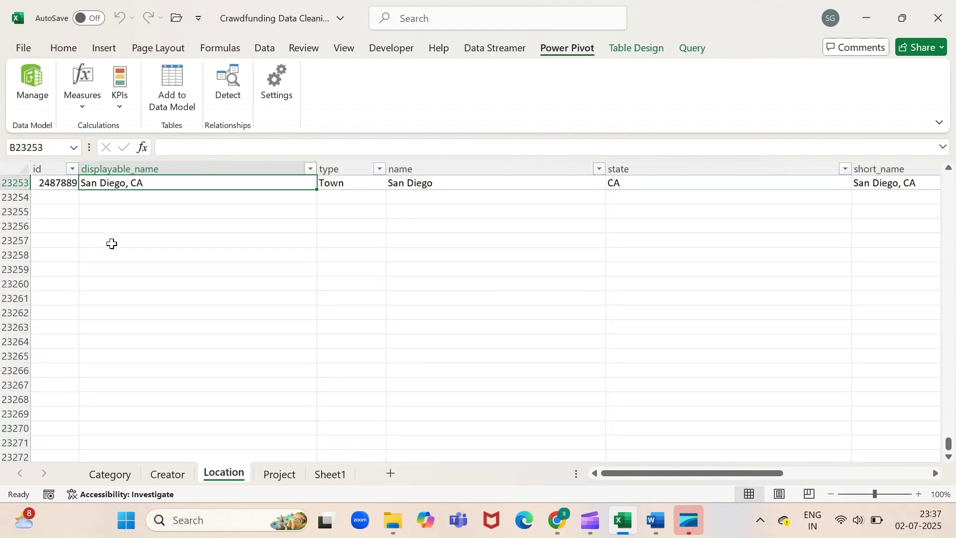
{"action": "key", "text": "ctrl+Up"}
{"action": "key", "text": "ctrl+Left"}
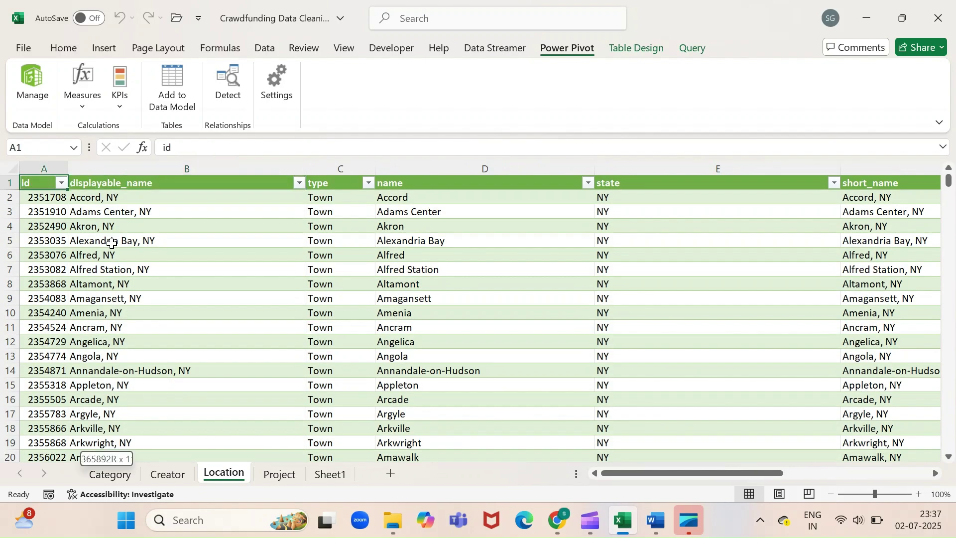
{"action": "key", "text": "ctrl+shift+End"}
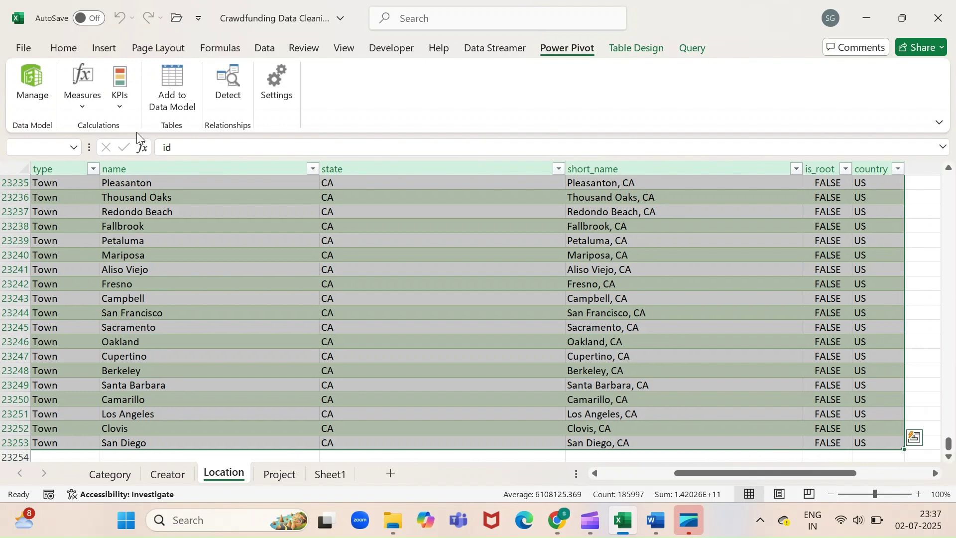
{"action": "left_click", "coordinate": [172, 75]}
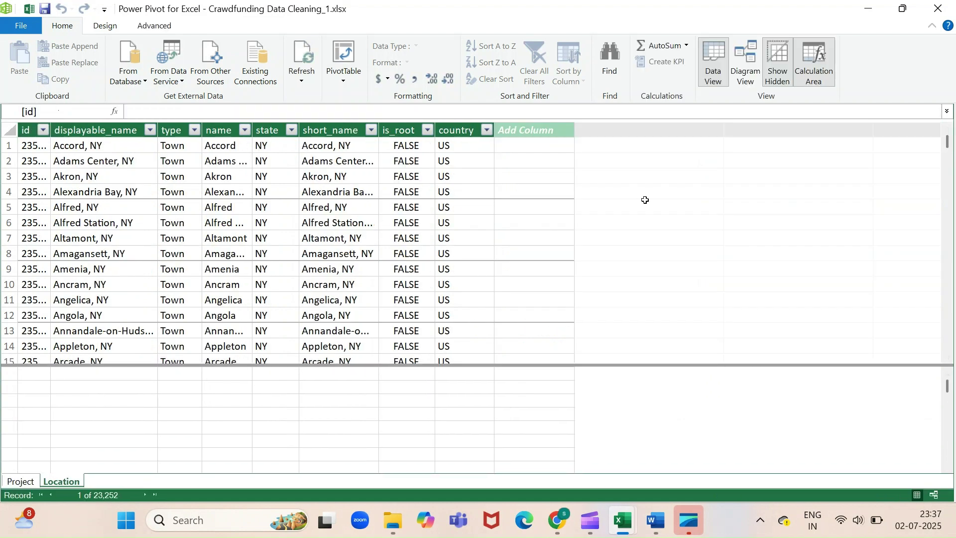
{"action": "left_click", "coordinate": [933, 15]}
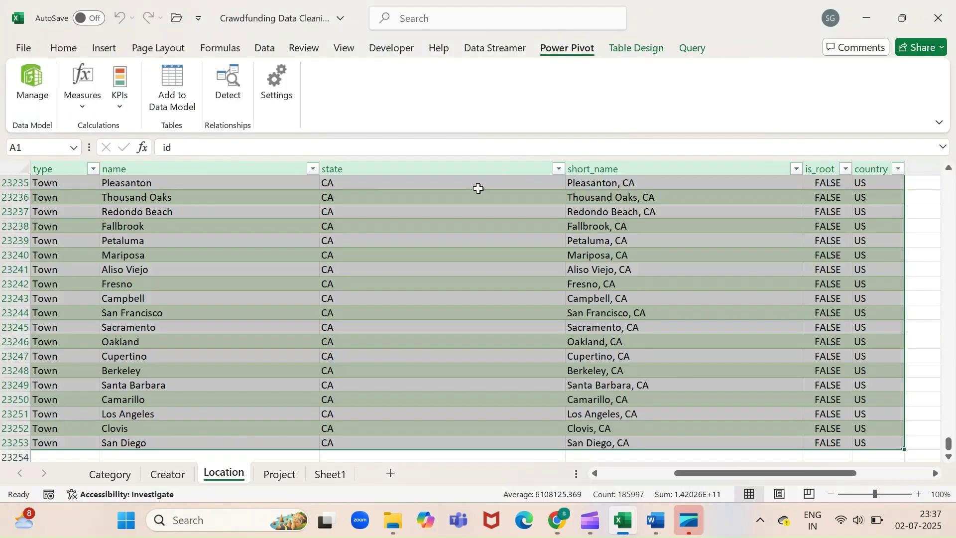
Step: On the Creator sheet, scroll back up and place the cursor inside the Creator table
{"action": "left_click", "coordinate": [167, 474]}
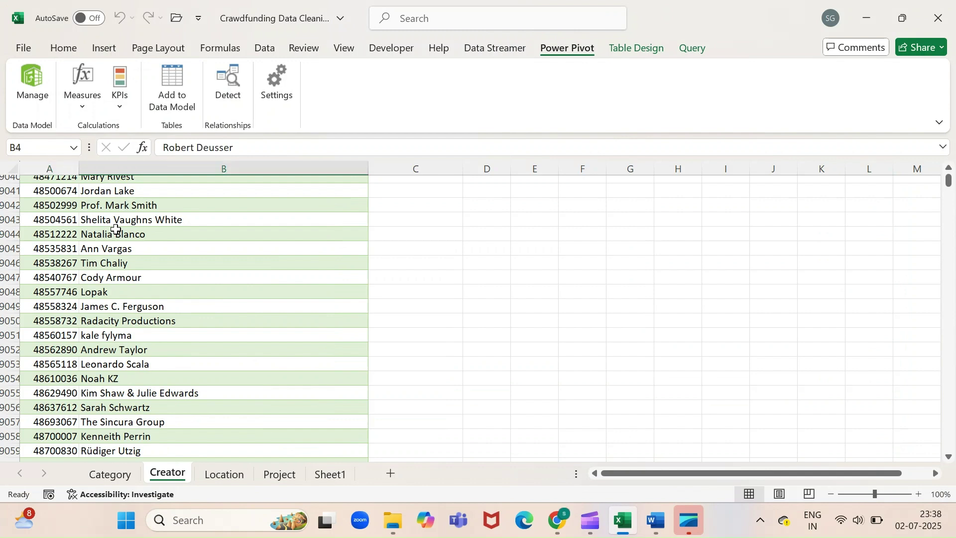
{"action": "key", "text": "Up"}
{"action": "key", "text": "Up"}
{"action": "key", "text": "Up"}
{"action": "key", "text": "Down"}
{"action": "key", "text": "Down"}
{"action": "key", "text": "Down"}
{"action": "key", "text": "Right"}
{"action": "key", "text": "Down"}
{"action": "key", "text": "Down"}
{"action": "key", "text": "Right"}
{"action": "key", "text": "Down"}
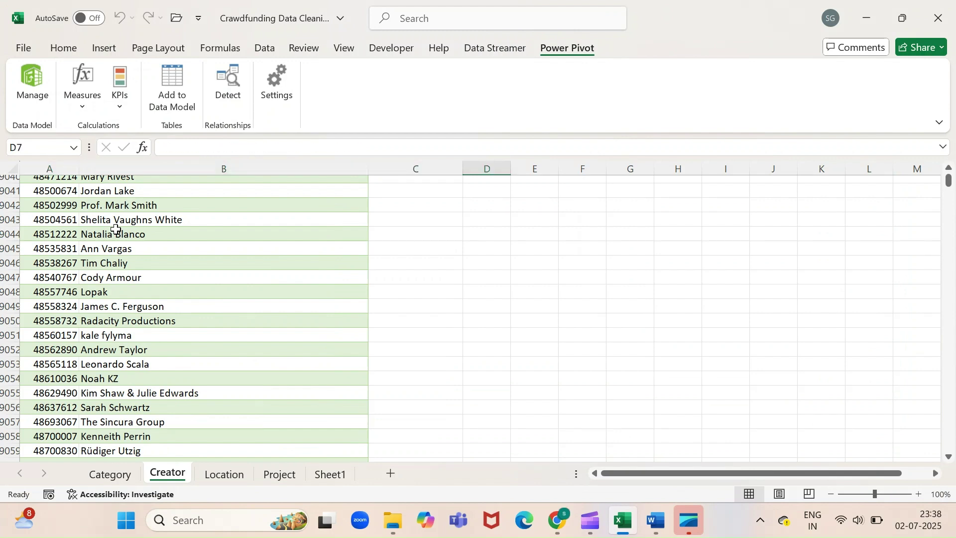
{"action": "key", "text": "Left"}
{"action": "key", "text": "Left"}
{"action": "key", "text": "Up"}
{"action": "key", "text": "Up"}
{"action": "key", "text": "Up"}
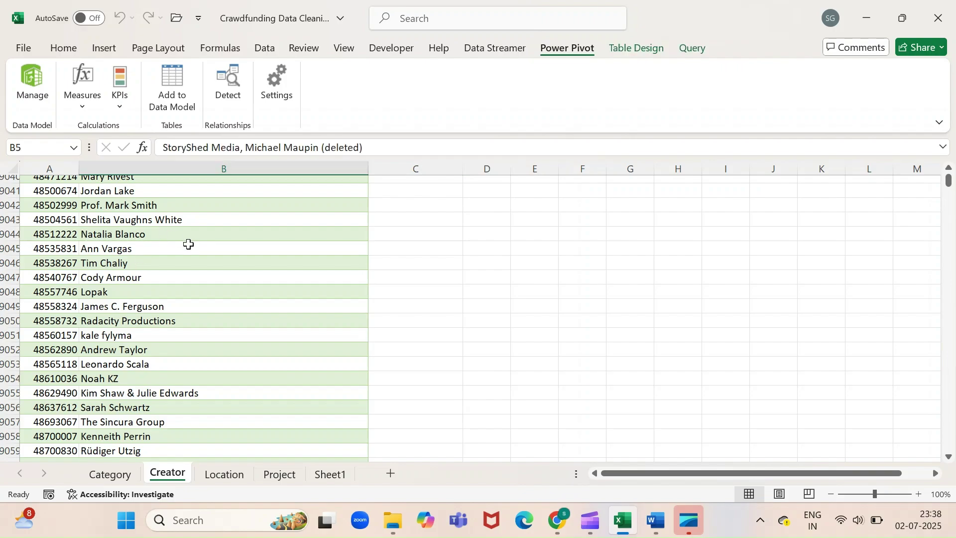
{"action": "scroll", "coordinate": [188, 244], "scroll_direction": "up", "scroll_amount": 20}
{"action": "scroll", "coordinate": [188, 244], "scroll_direction": "up", "scroll_amount": 20}
{"action": "scroll", "coordinate": [188, 244], "scroll_direction": "up", "scroll_amount": 20}
{"action": "scroll", "coordinate": [188, 244], "scroll_direction": "up", "scroll_amount": 20}
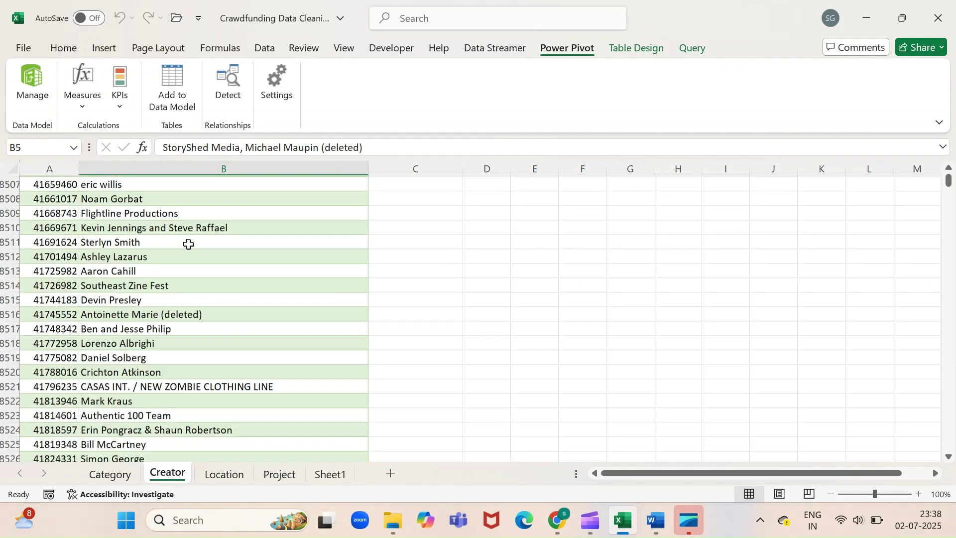
{"action": "scroll", "coordinate": [188, 244], "scroll_direction": "up", "scroll_amount": 20}
{"action": "scroll", "coordinate": [188, 244], "scroll_direction": "up", "scroll_amount": 20}
{"action": "left_click", "coordinate": [286, 313]}
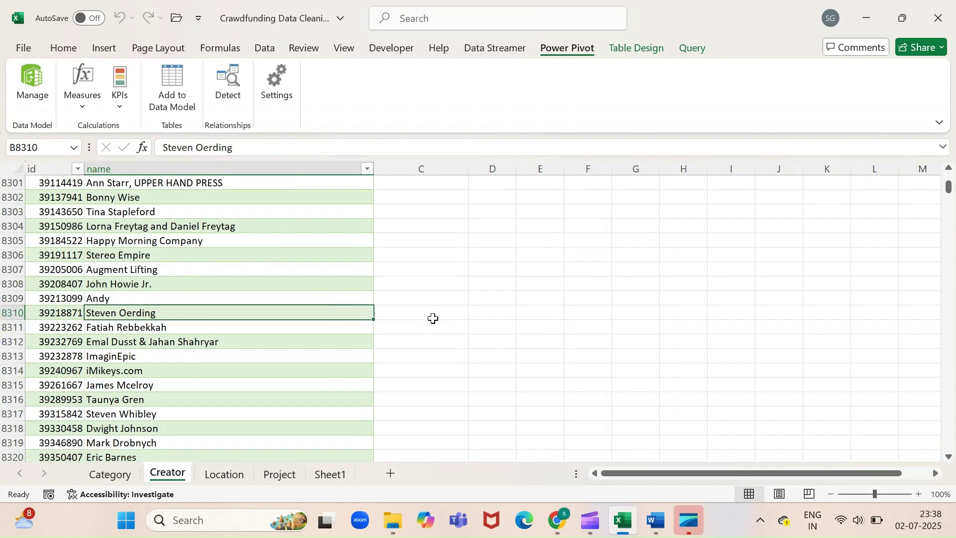
Step: Select the whole Creator table from its headers and add it to the data model (334,841 records)
{"action": "key", "text": "ctrl+Left"}
{"action": "key", "text": "ctrl+Up"}
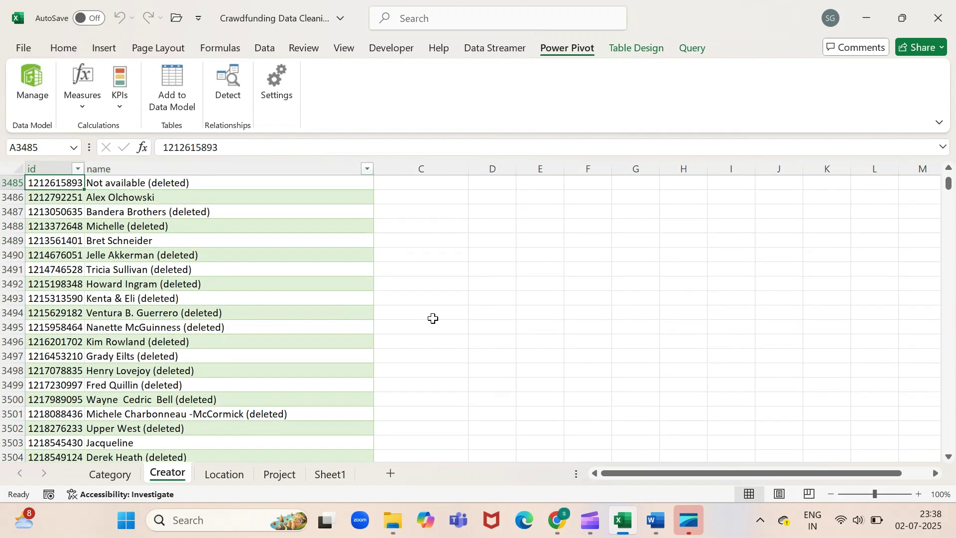
{"action": "key", "text": "shift+Right"}
{"action": "key", "text": "ctrl+shift+Down"}
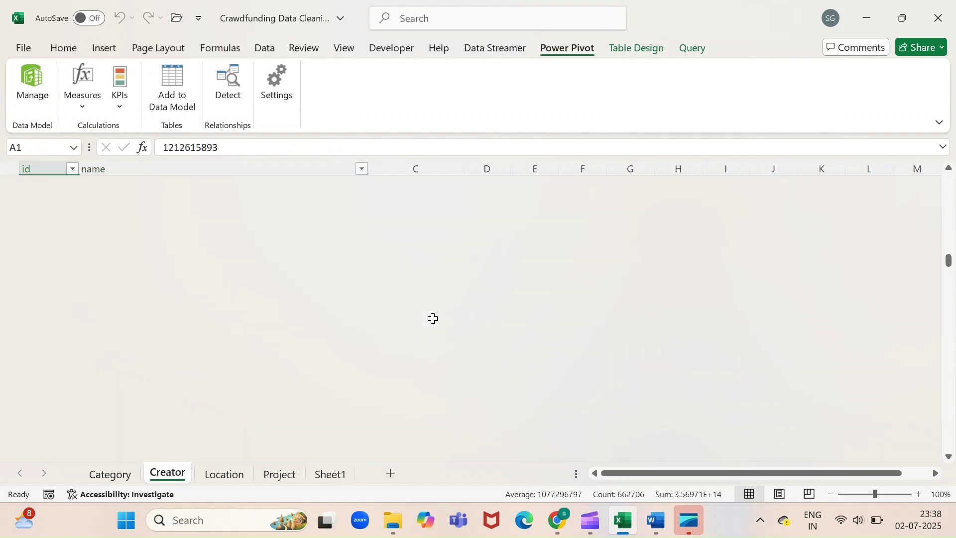
{"action": "key", "text": "shift+Right"}
{"action": "key", "text": "ctrl+shift+Down"}
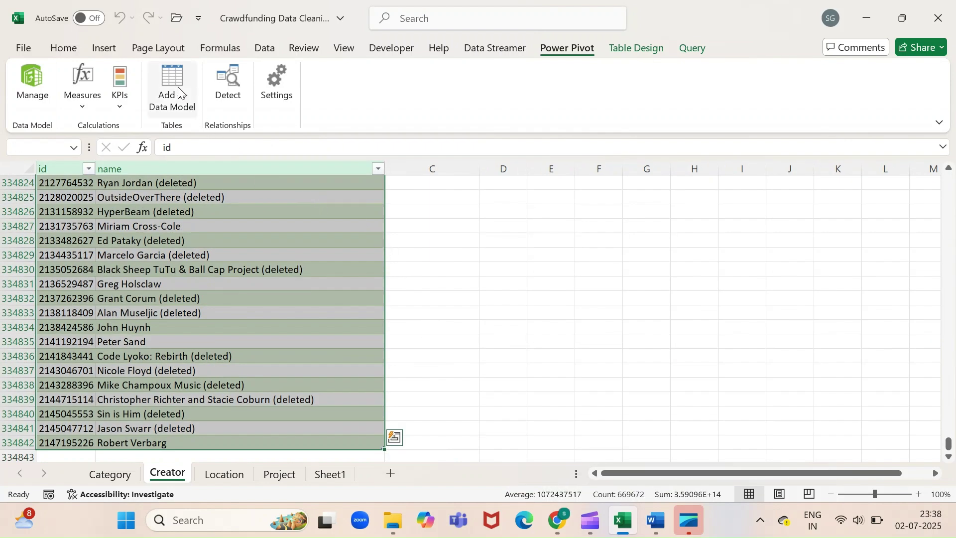
{"action": "left_click", "coordinate": [178, 92]}
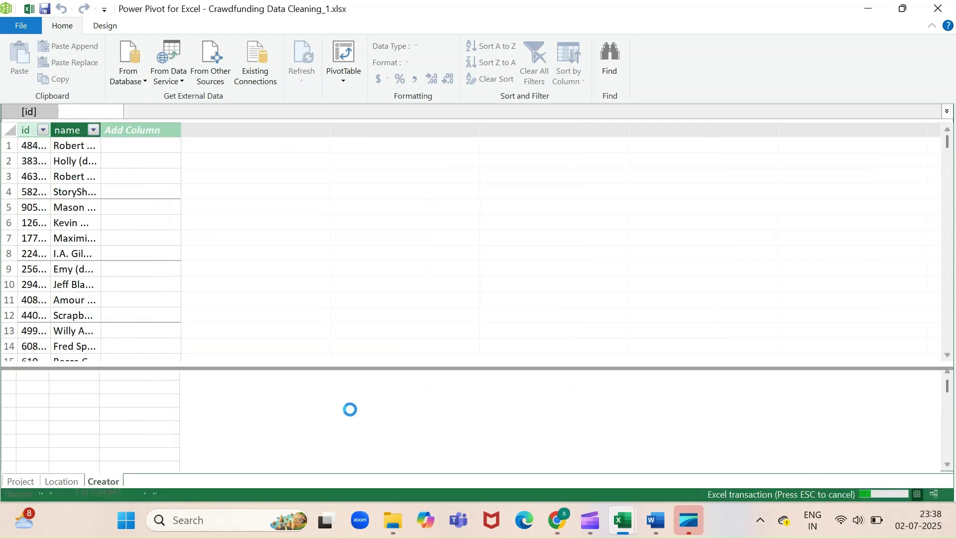
{"action": "left_click", "coordinate": [938, 9]}
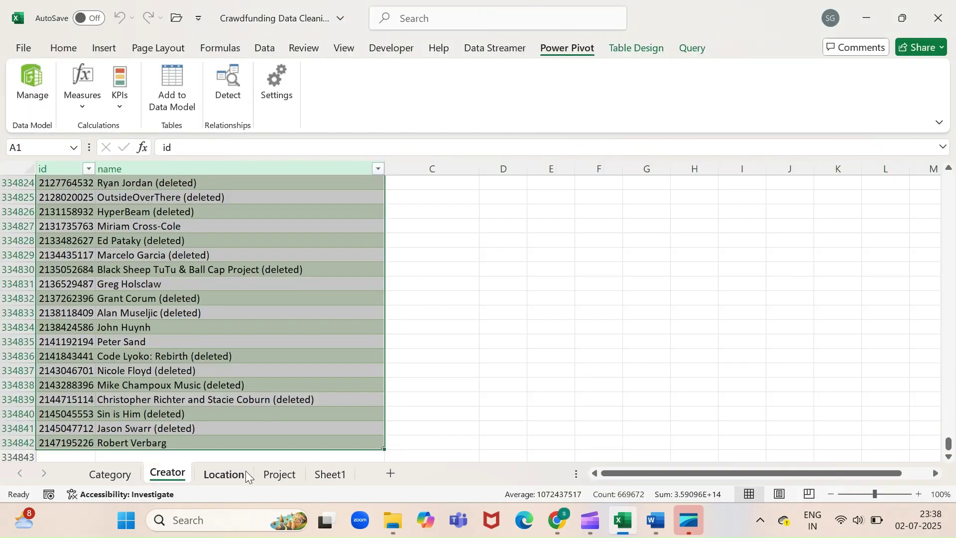
Step: On the Category sheet, inspect the Pet Fashion cell and undo any accidental edits
{"action": "left_click", "coordinate": [110, 474]}
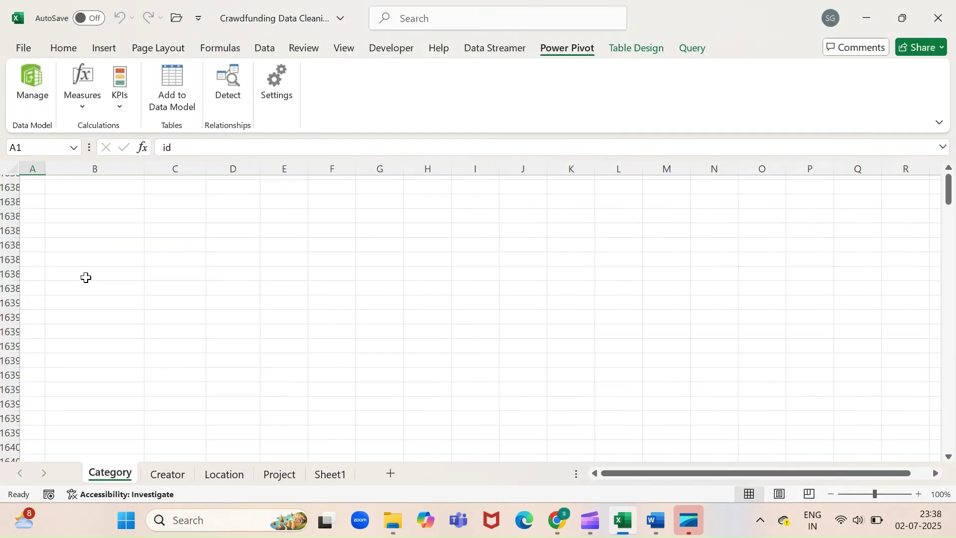
{"action": "key", "text": "ctrl+Up"}
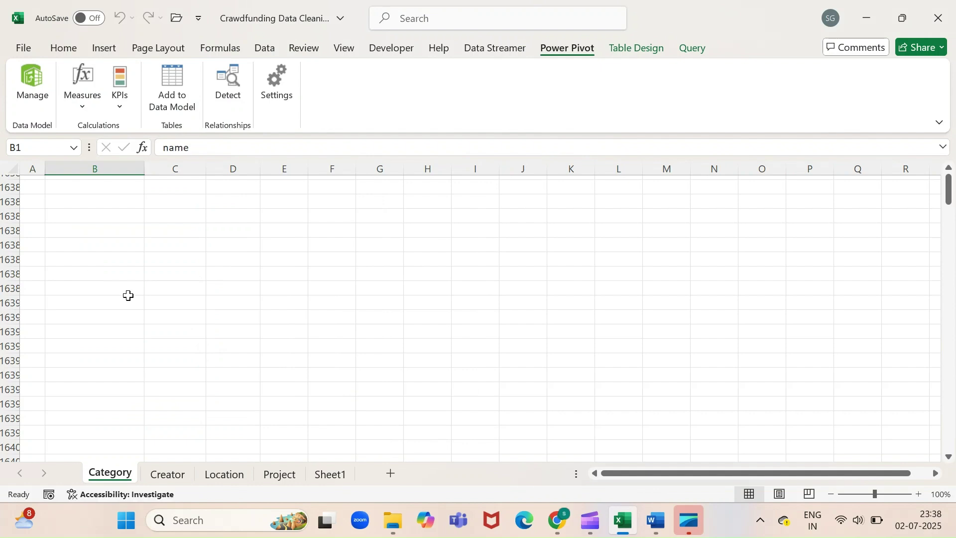
{"action": "key", "text": "ctrl+Down"}
{"action": "double_click", "coordinate": [129, 296]}
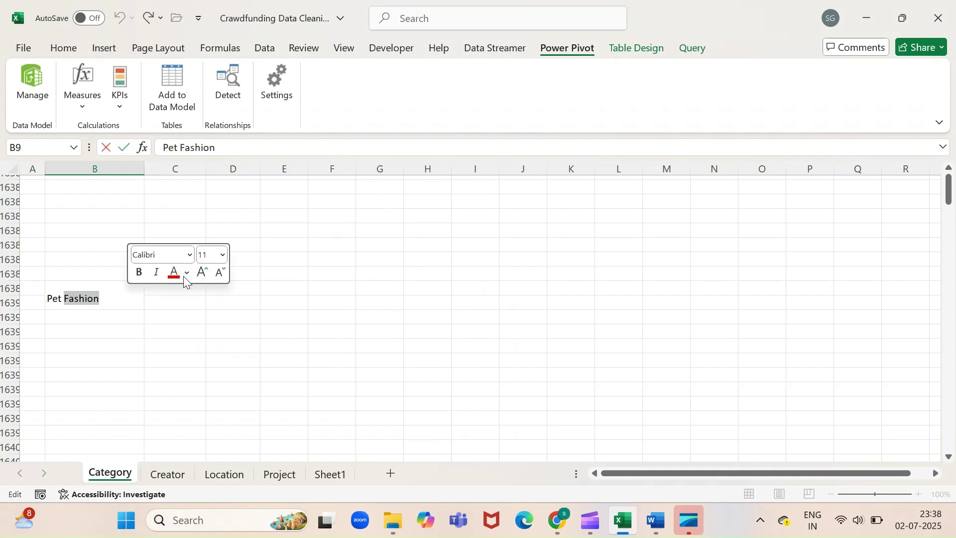
{"action": "left_click", "coordinate": [319, 323]}
{"action": "key", "text": "ctrl+z"}
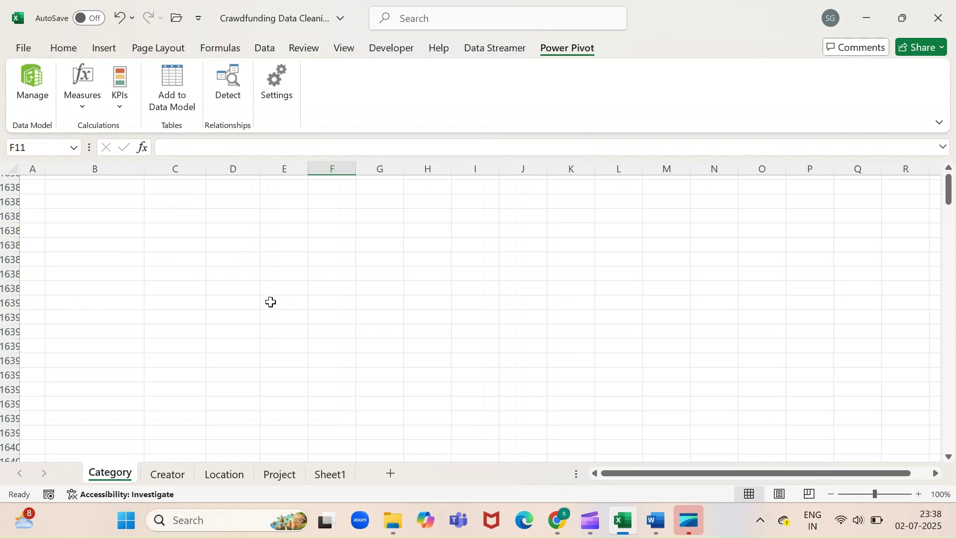
{"action": "key", "text": "ctrl+z"}
{"action": "scroll", "coordinate": [271, 302], "scroll_direction": "up", "scroll_amount": 20}
{"action": "scroll", "coordinate": [270, 302], "scroll_direction": "down", "scroll_amount": 15}
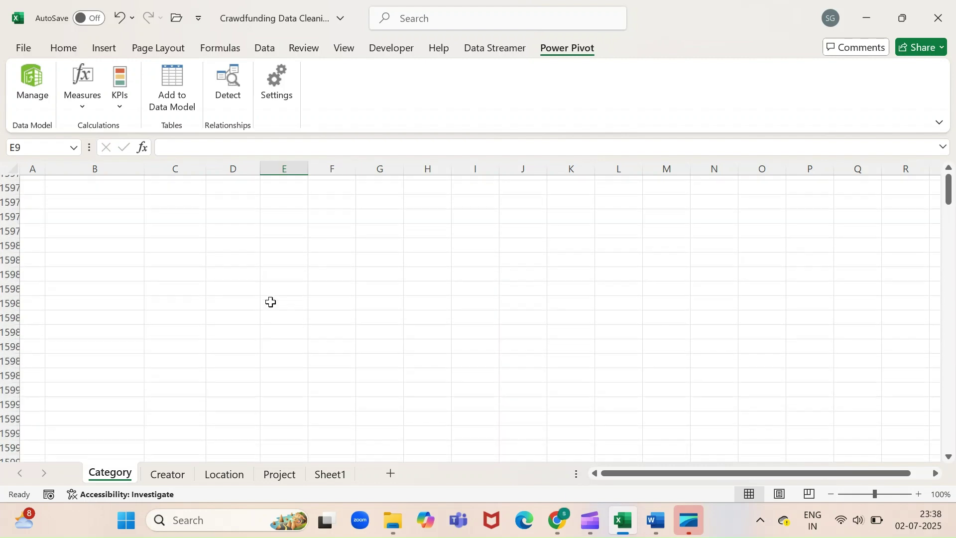
{"action": "scroll", "coordinate": [271, 302], "scroll_direction": "down", "scroll_amount": 15}
{"action": "scroll", "coordinate": [271, 302], "scroll_direction": "down", "scroll_amount": 15}
Step: Select the full Category table from its id header and add its 169 rows to the data model
{"action": "left_click", "coordinate": [198, 276]}
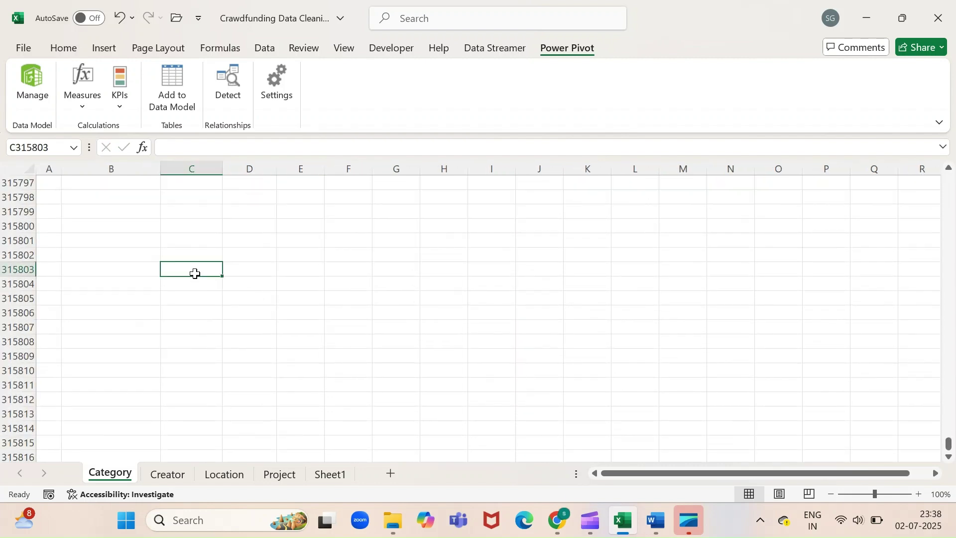
{"action": "key", "text": "ctrl+Up"}
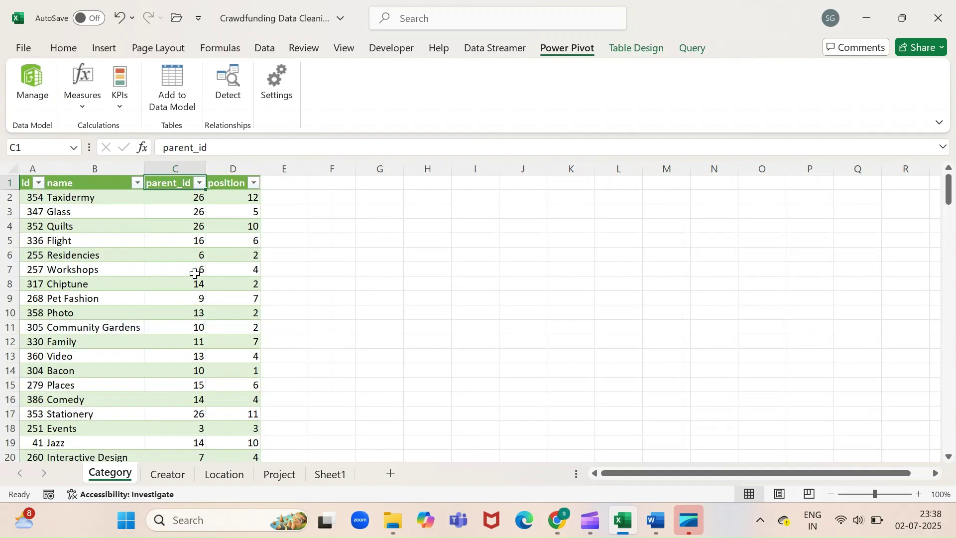
{"action": "key", "text": "ctrl+Left"}
{"action": "key", "text": "ctrl+shift+Right"}
{"action": "key", "text": "ctrl+shift+Down"}
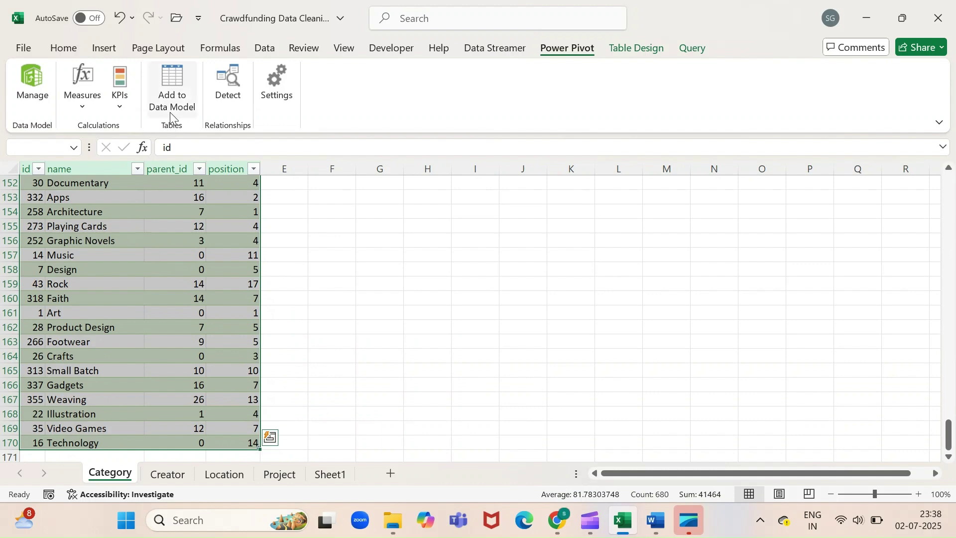
{"action": "left_click", "coordinate": [174, 86]}
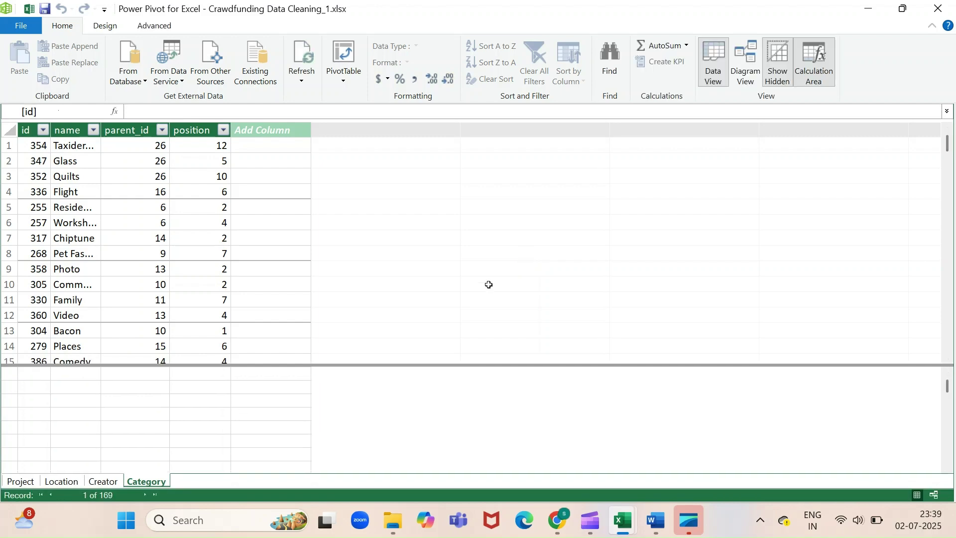
Step: Review the Project, Location, Creator and Category tables in the data model
{"action": "left_click", "coordinate": [23, 481]}
{"action": "left_click", "coordinate": [57, 480]}
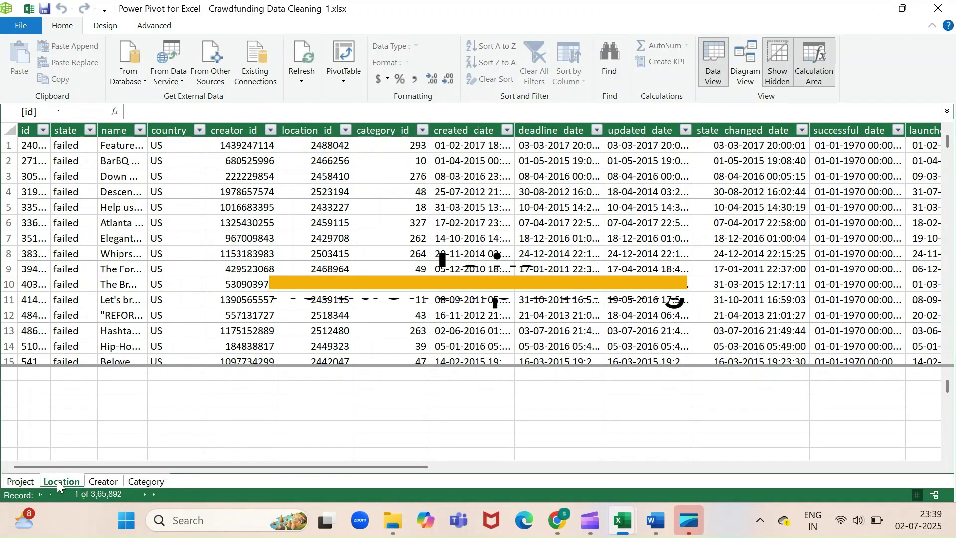
{"action": "left_click", "coordinate": [108, 481]}
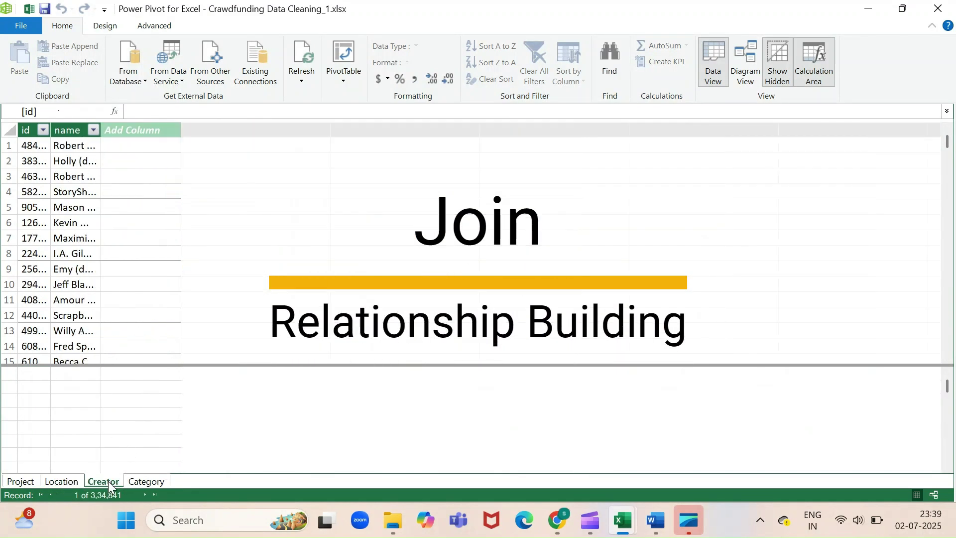
{"action": "left_click", "coordinate": [136, 480]}
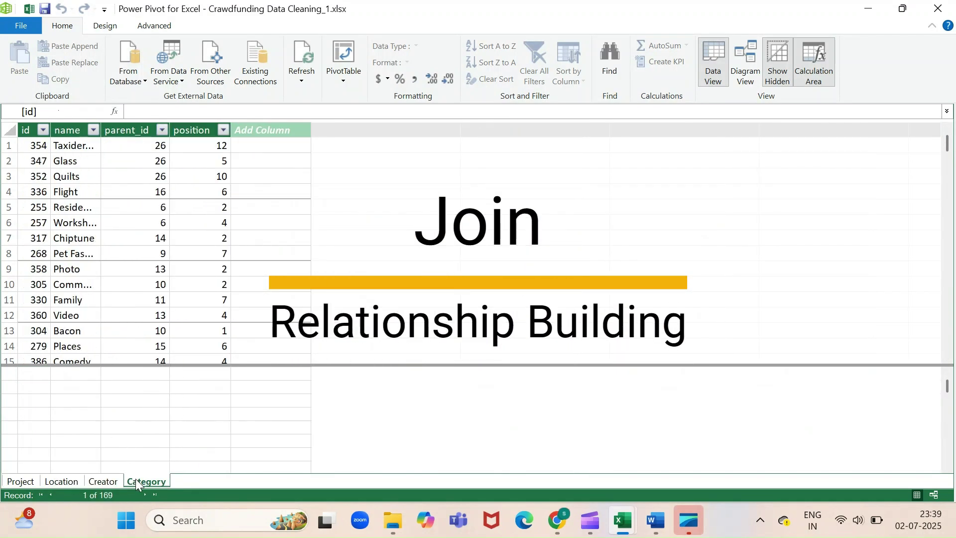
Step: In Diagram View, enlarge the Location and Project boxes and relate Project creator_id to Creator id
{"action": "left_click", "coordinate": [743, 59]}
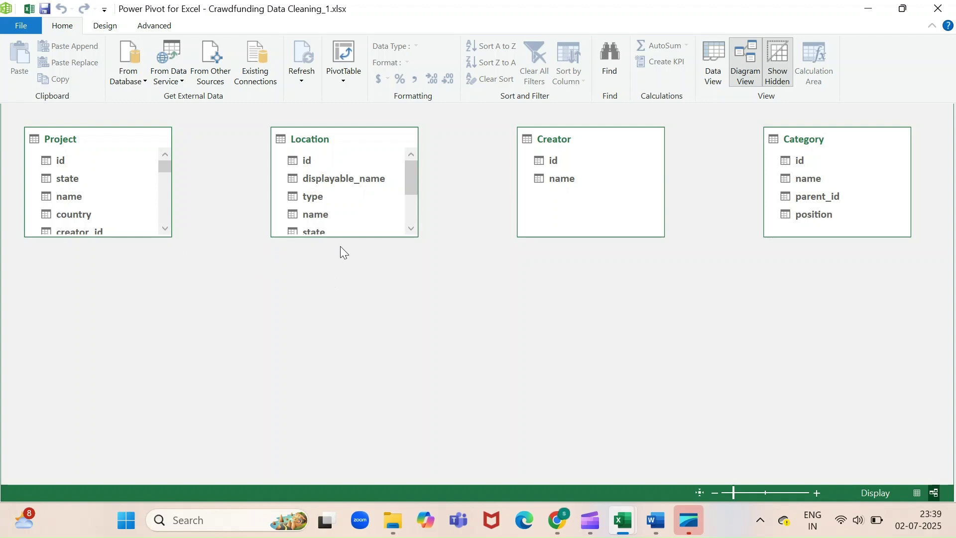
{"action": "left_click_drag", "start_coordinate": [339, 237], "coordinate": [343, 379]}
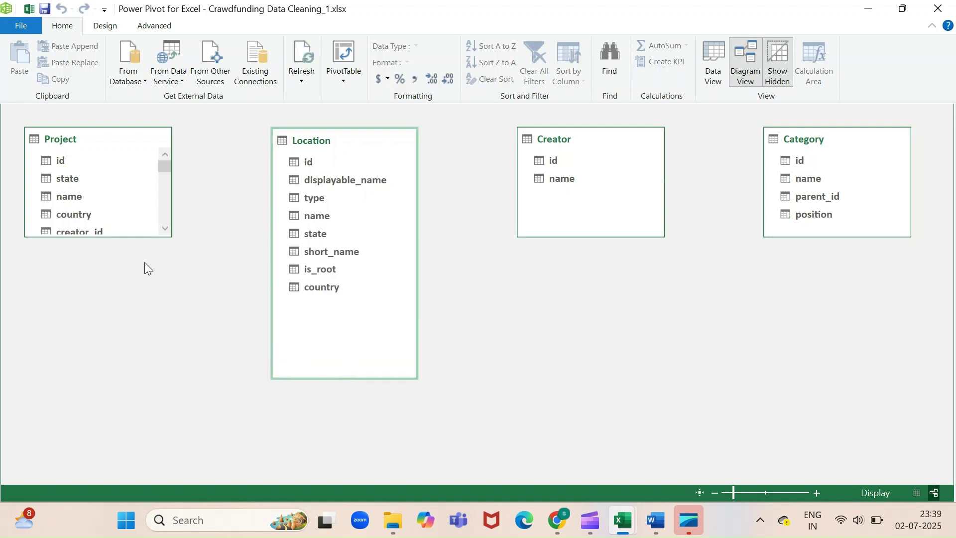
{"action": "left_click_drag", "start_coordinate": [124, 238], "coordinate": [141, 409]}
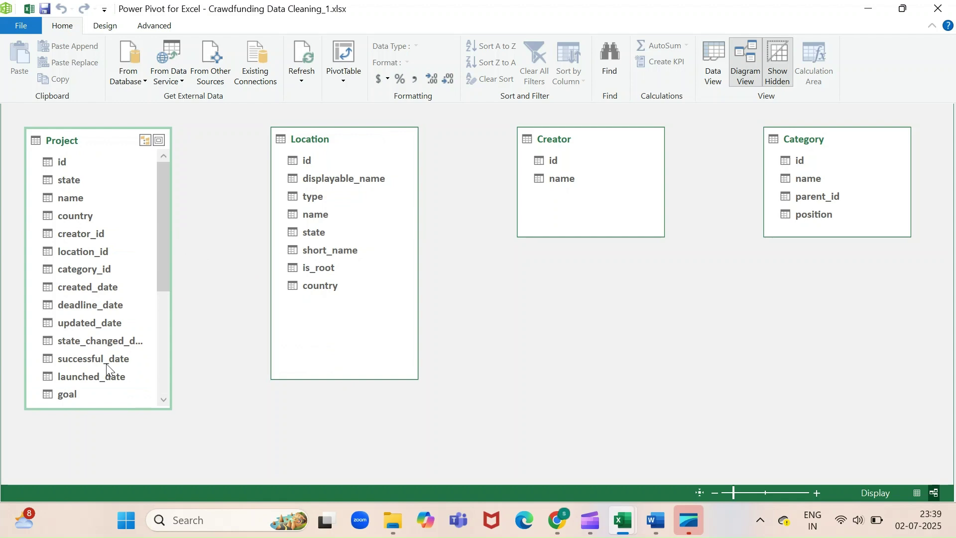
{"action": "mouse_move", "coordinate": [91, 233]}
{"action": "left_mouse_down"}
{"action": "mouse_move", "coordinate": [524, 175]}
{"action": "mouse_move", "coordinate": [540, 158]}
{"action": "left_mouse_up"}
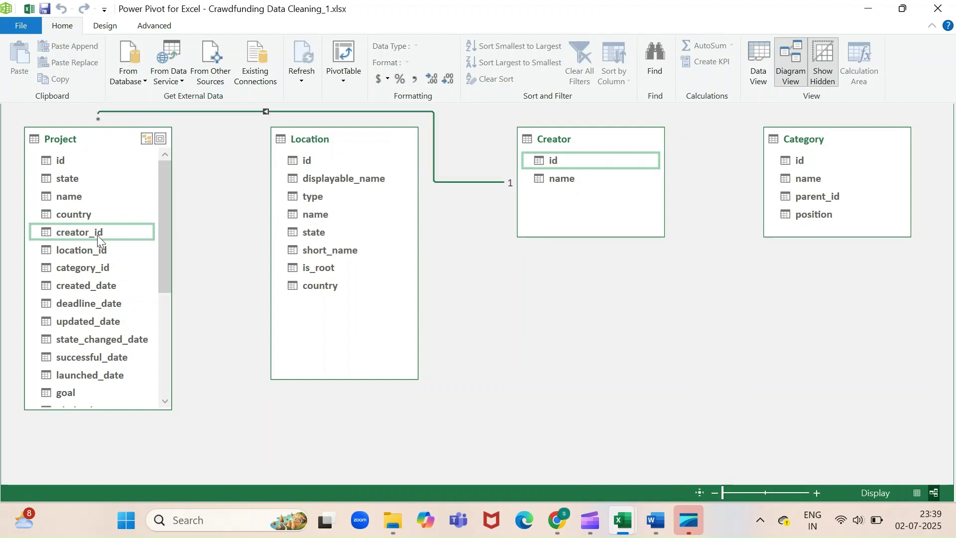
Step: Relate Project location_id to Location id and Project category_id to Category id
{"action": "left_click_drag", "start_coordinate": [93, 254], "coordinate": [297, 160]}
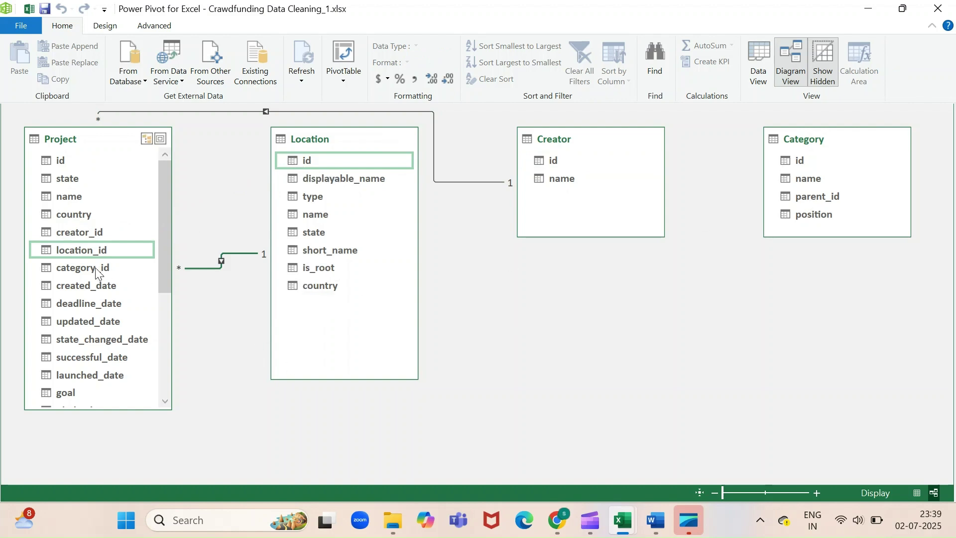
{"action": "left_click_drag", "start_coordinate": [97, 269], "coordinate": [788, 162]}
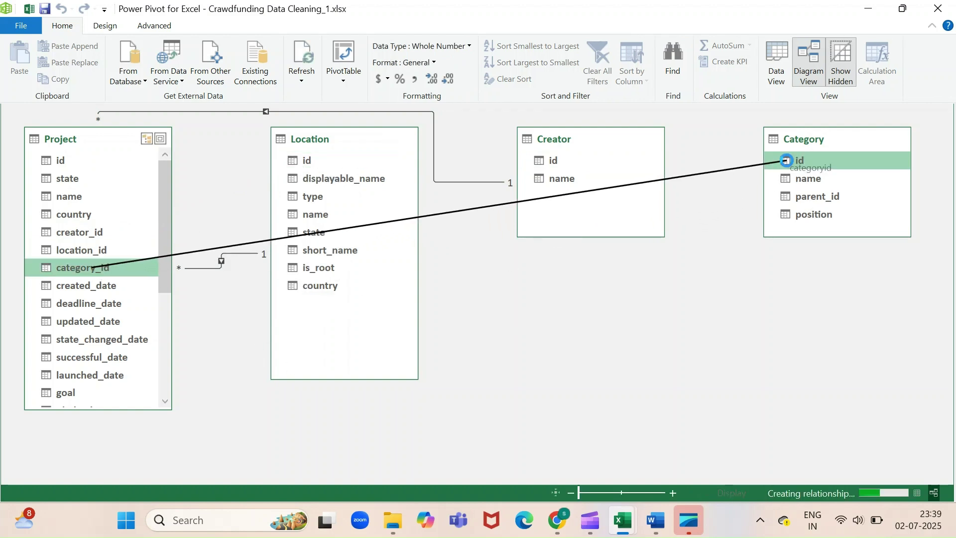